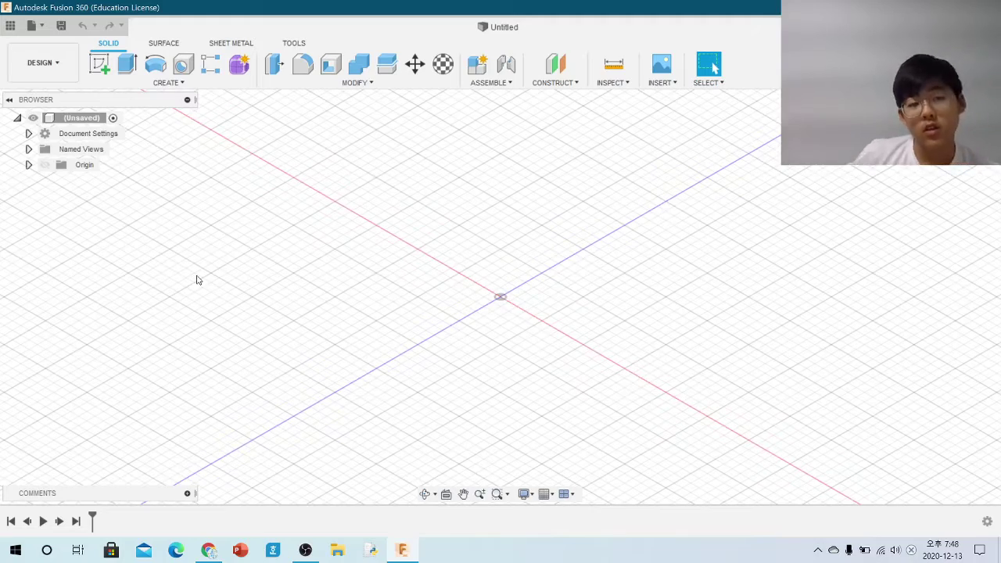
- Start a new sketch on the XY ground plane
mouse_move(603, 378)
middle_mouse_down()
mouse_move(453, 241)
mouse_move(576, 425)
middle_mouse_up()
scroll(505, 302, "up", 2)
scroll(470, 333, "up", 2)
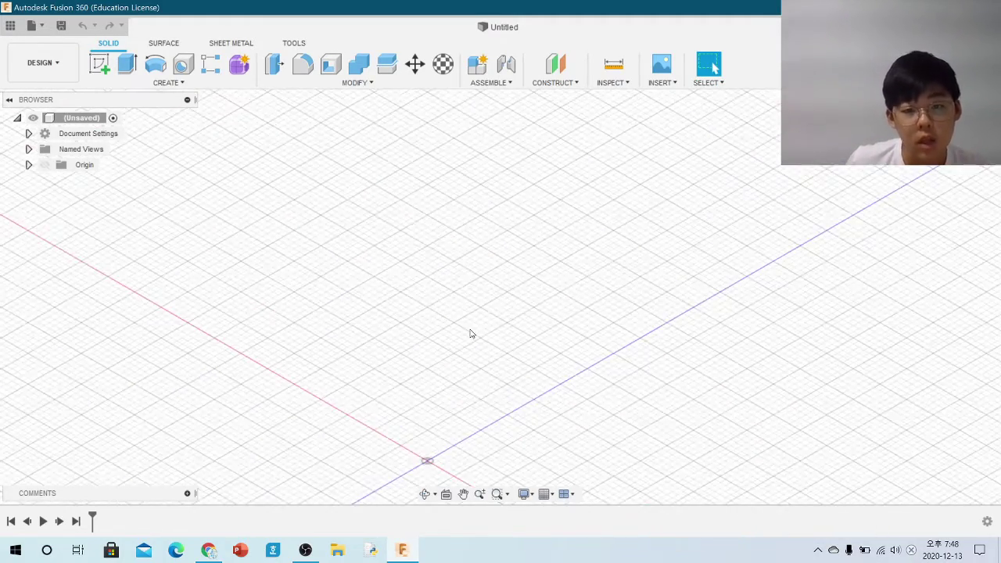
scroll(467, 335, "up", 1)
scroll(449, 357, "up", 2)
scroll(452, 358, "up", 2)
scroll(493, 360, "up", 2)
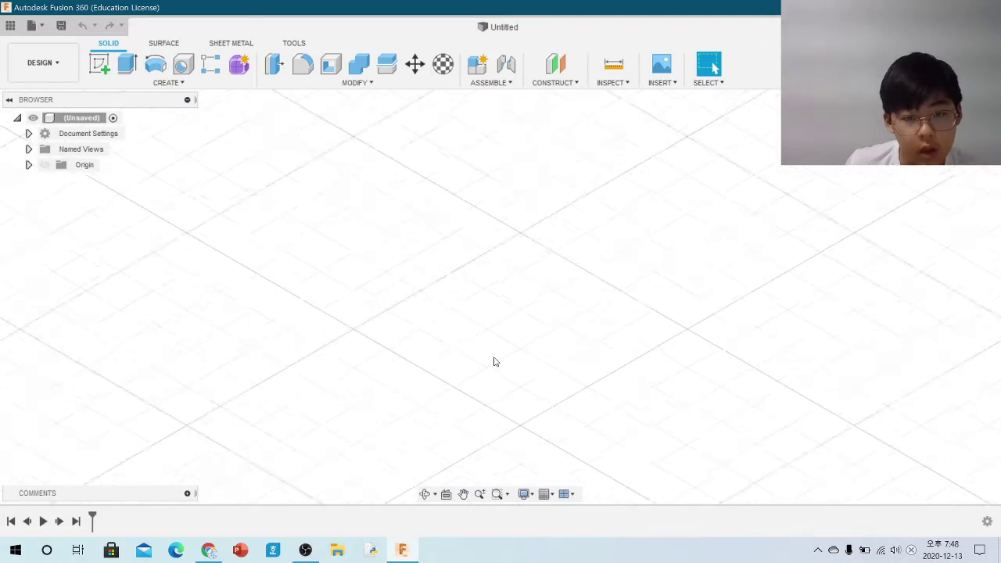
scroll(508, 343, "down", 1)
scroll(601, 297, "down", 1)
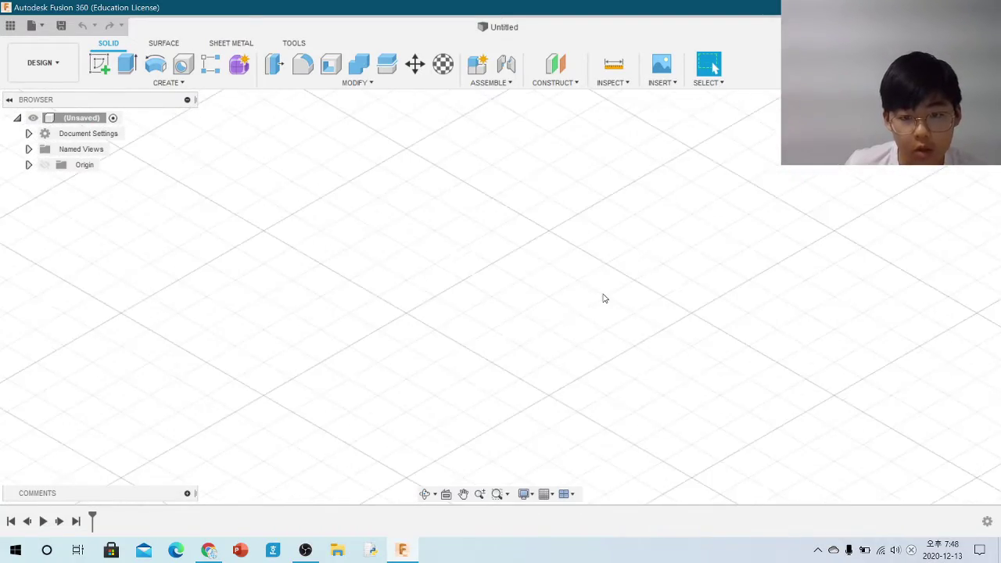
scroll(639, 304, "down", 2)
scroll(638, 260, "down", 2)
scroll(640, 261, "down", 2)
scroll(652, 262, "down", 2)
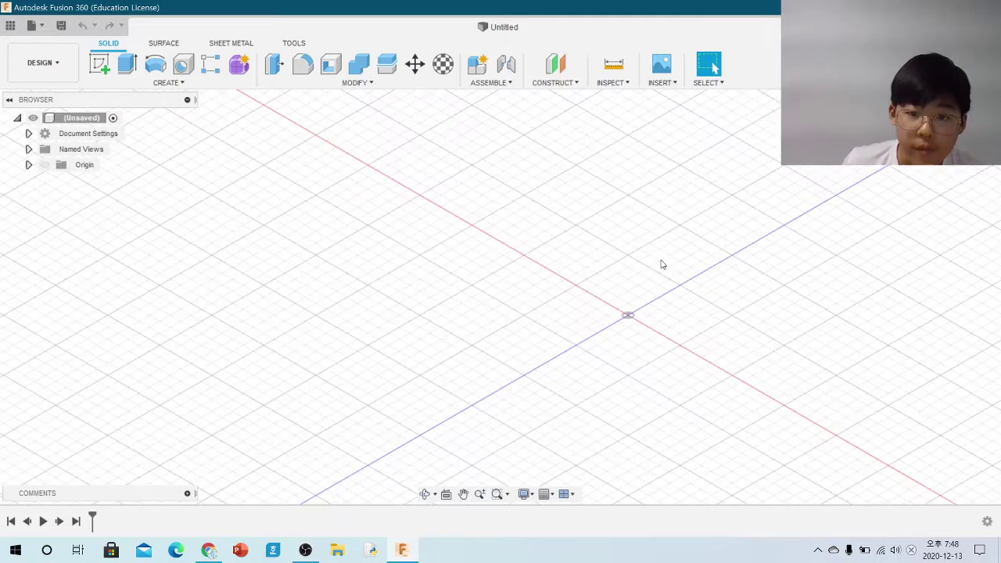
scroll(661, 263, "down", 1)
scroll(665, 263, "down", 1)
scroll(672, 258, "down", 1)
scroll(678, 252, "down", 1)
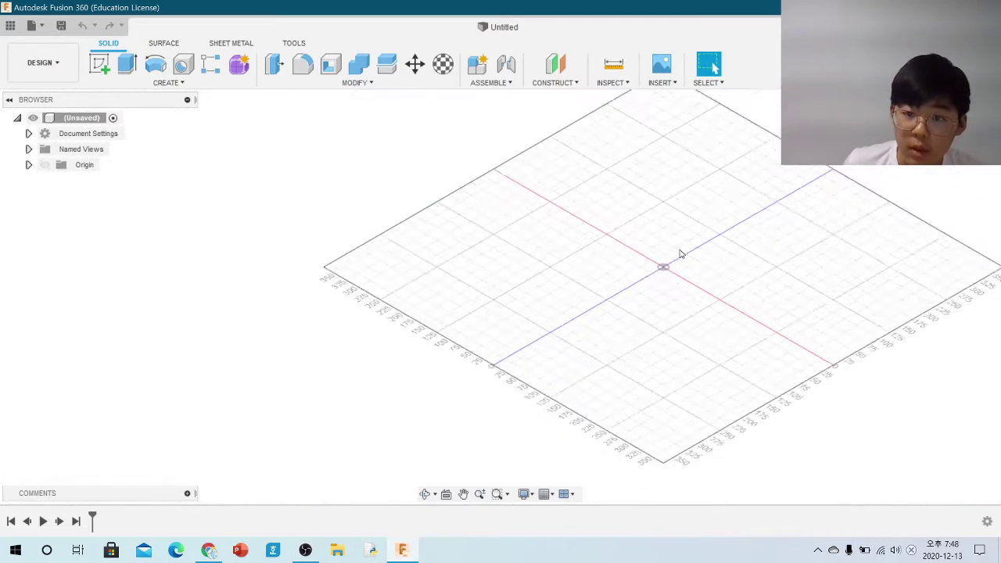
scroll(688, 253, "down", 2)
scroll(691, 266, "up", 2)
scroll(688, 273, "up", 3)
scroll(657, 273, "up", 2)
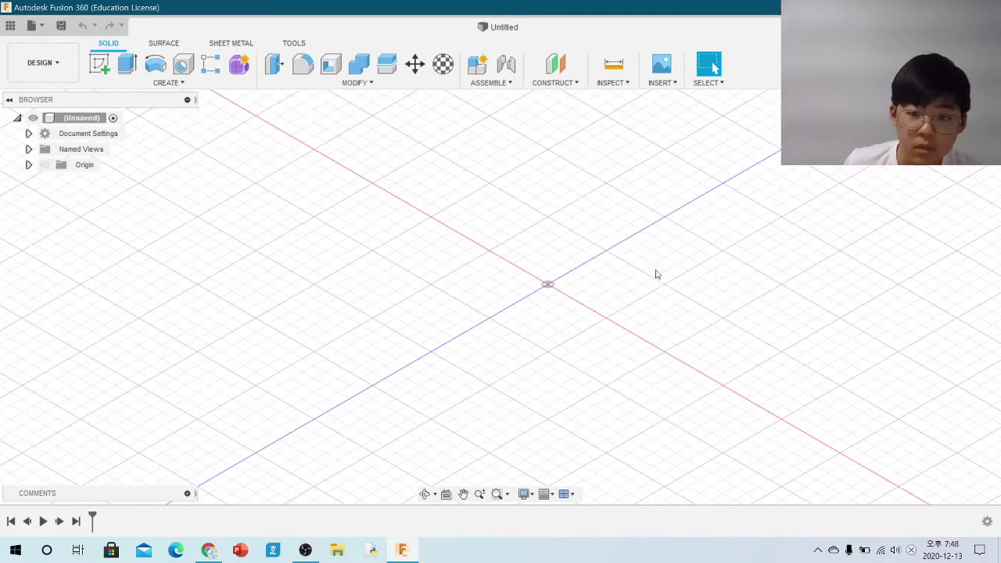
middle_click_drag(660, 258, 829, 288)
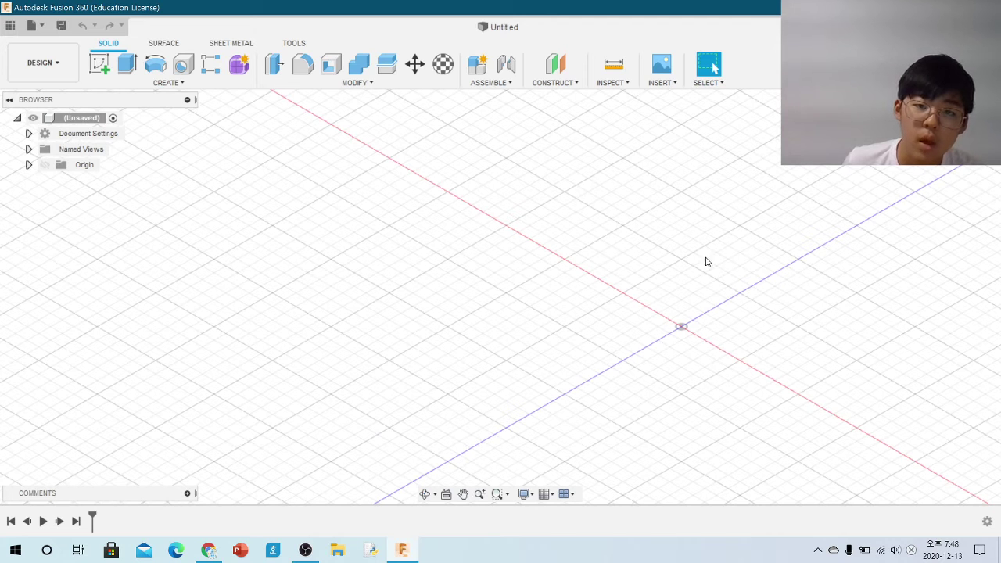
middle_click_drag(706, 261, 586, 197)
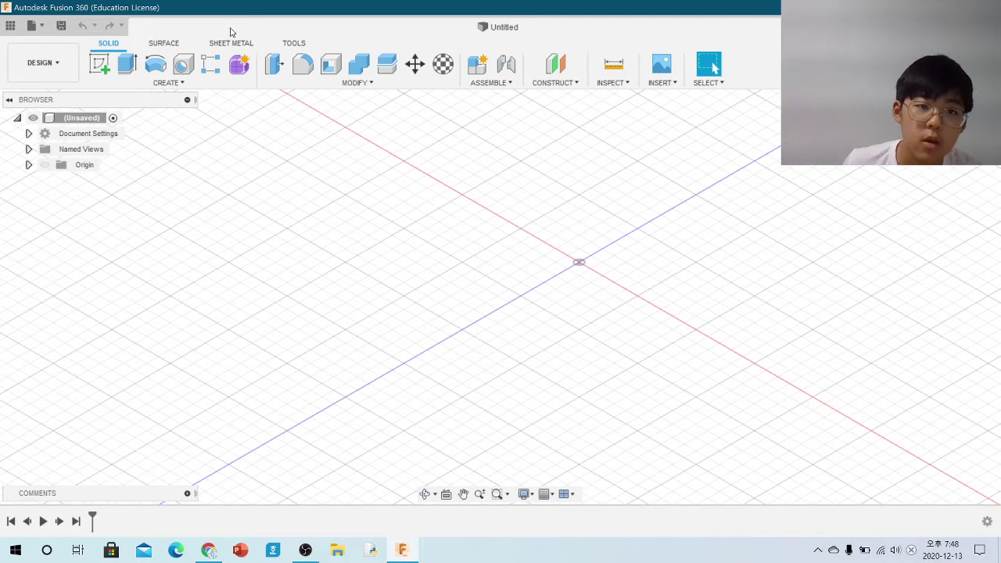
left_click(99, 64)
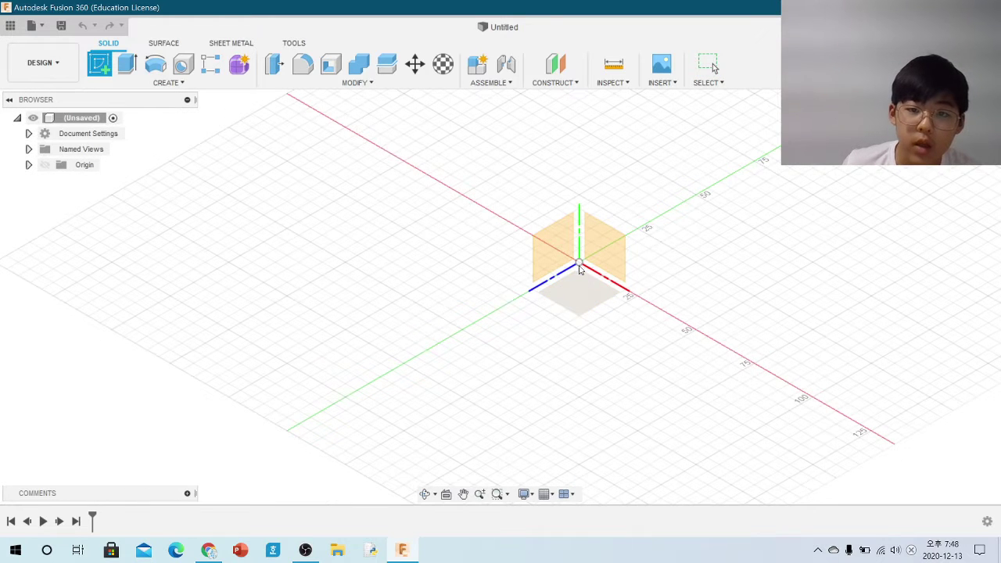
left_click(580, 288)
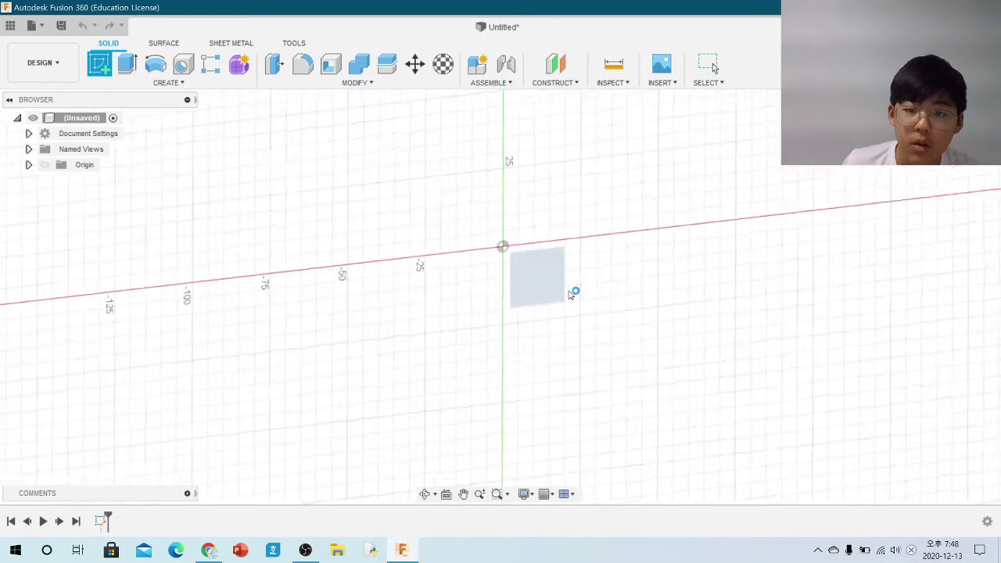
- Draw a 2-point rectangle around the origin, entering its side lengths
left_click(129, 68)
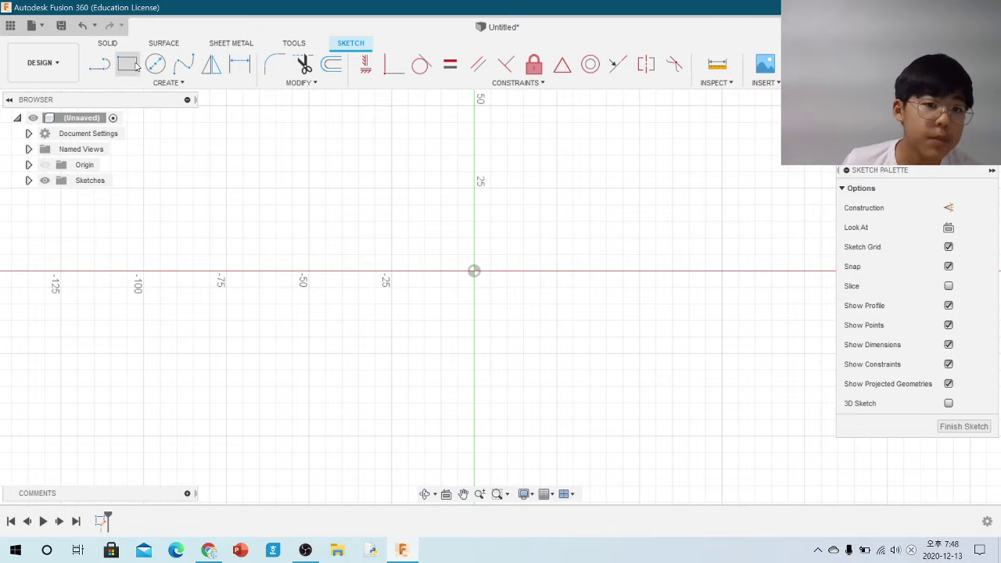
left_click(391, 189)
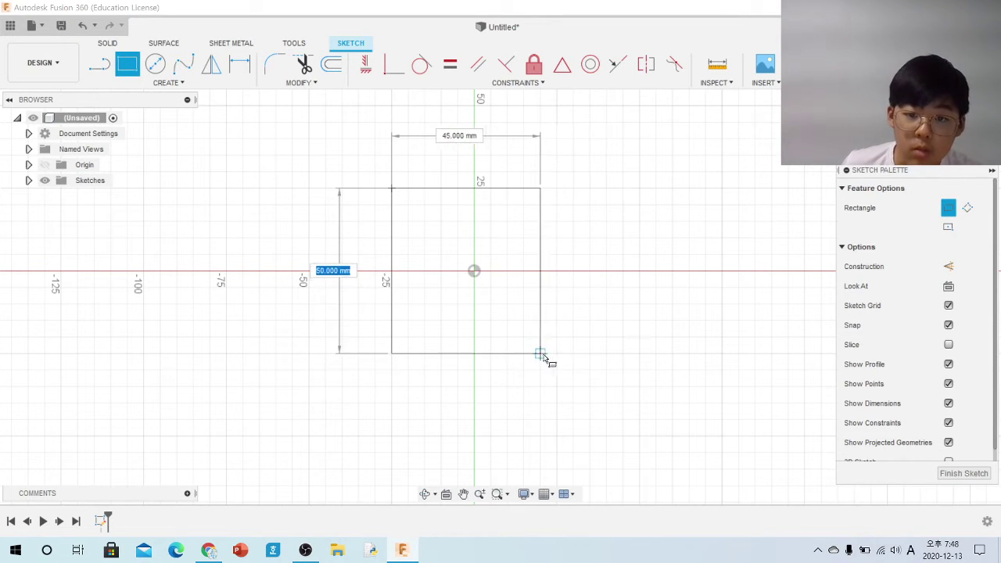
key("Tab")
key("Tab")
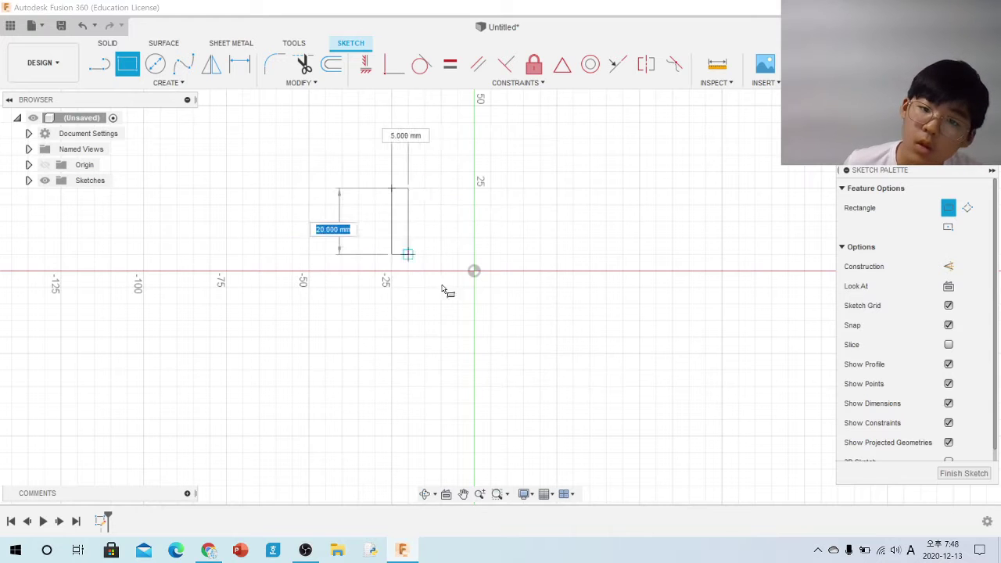
left_click(556, 337)
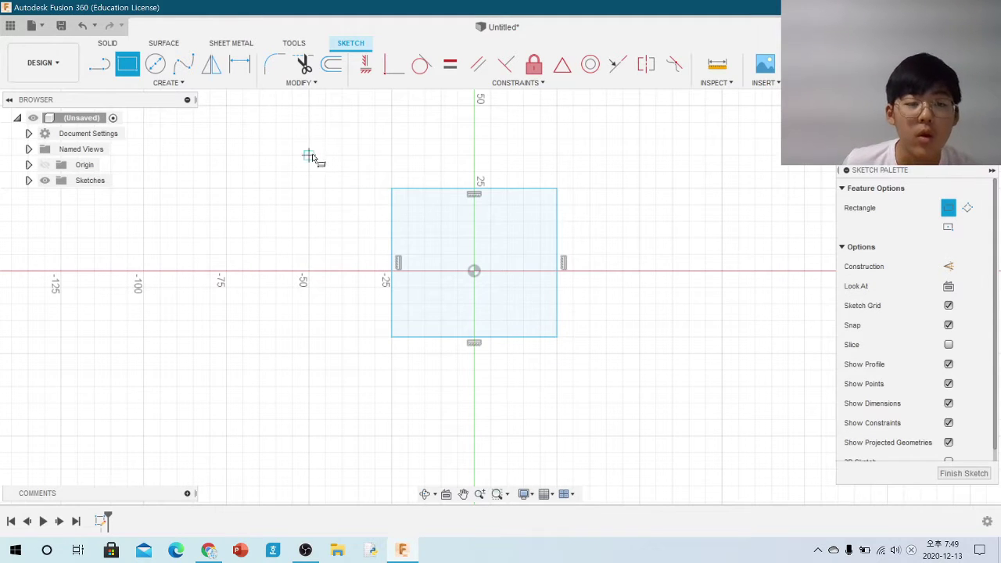
- Draw 45 mm tall rectangles with lines against the square's left and right sides
left_click(99, 64)
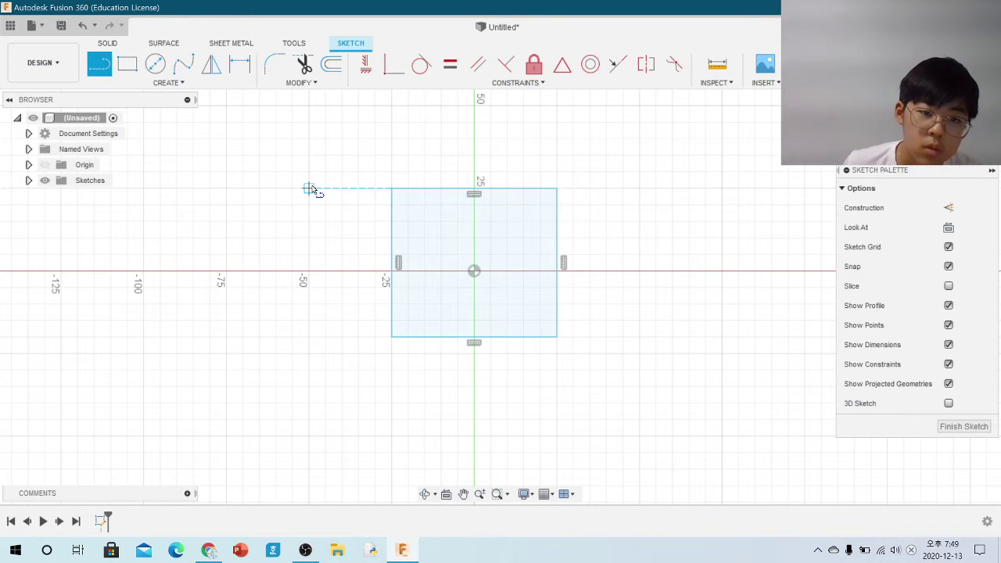
left_click_drag(310, 190, 312, 338)
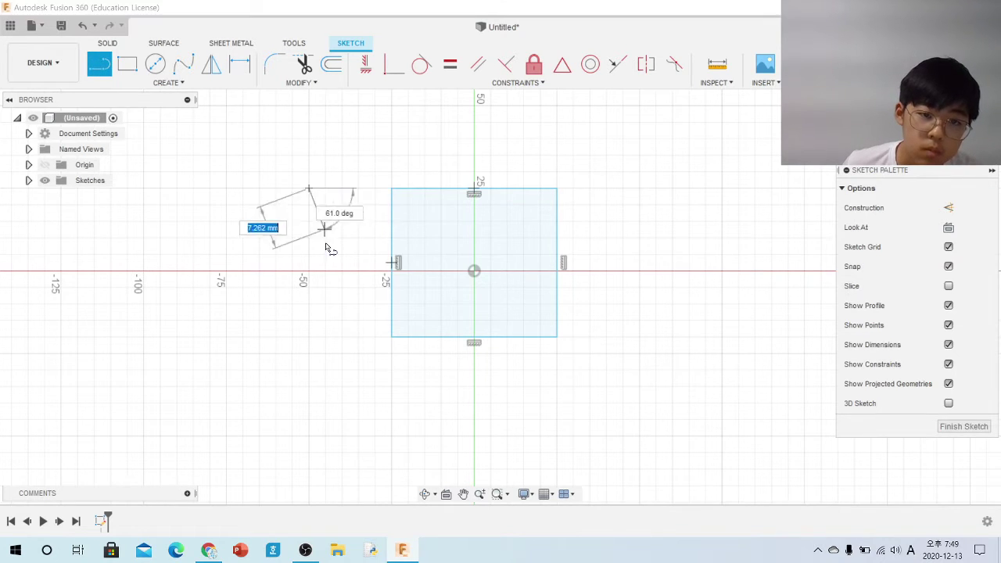
left_click(311, 338)
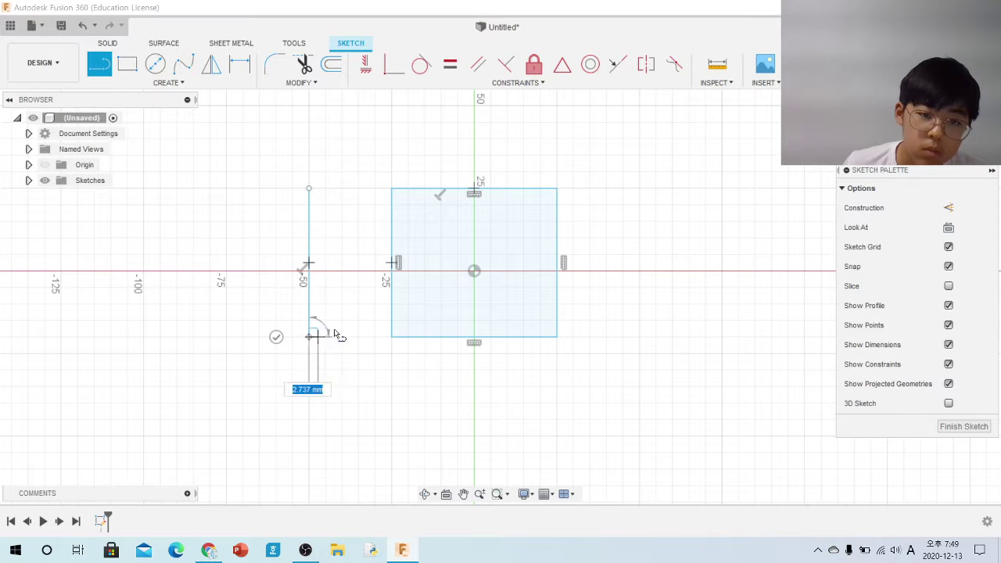
left_click(391, 337)
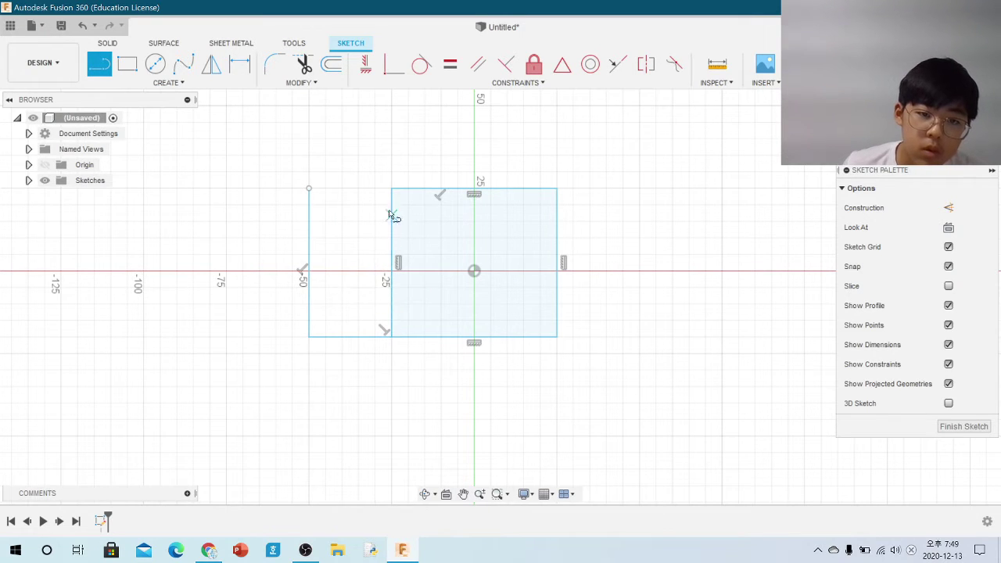
left_click_drag(309, 190, 393, 190)
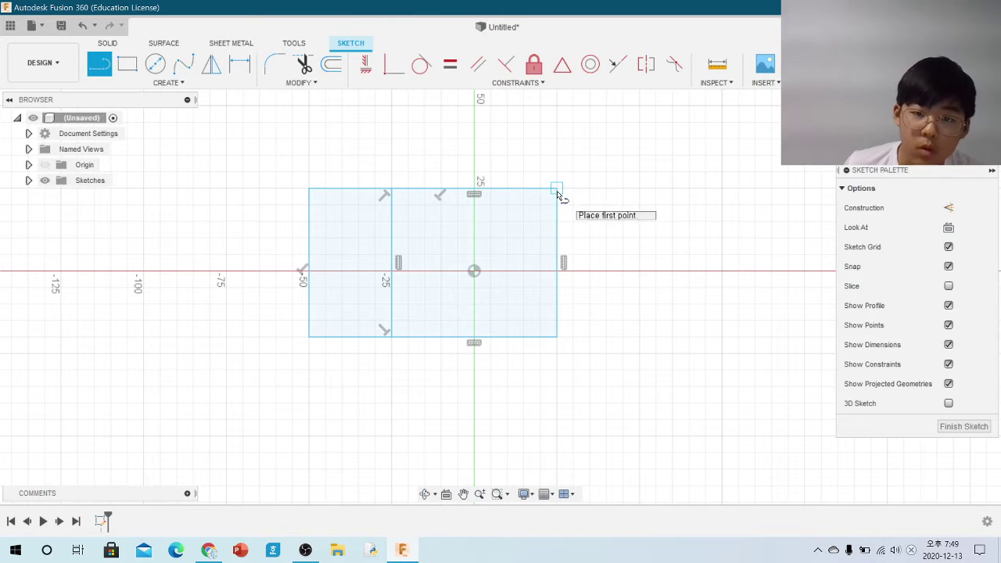
left_click_drag(557, 190, 606, 190)
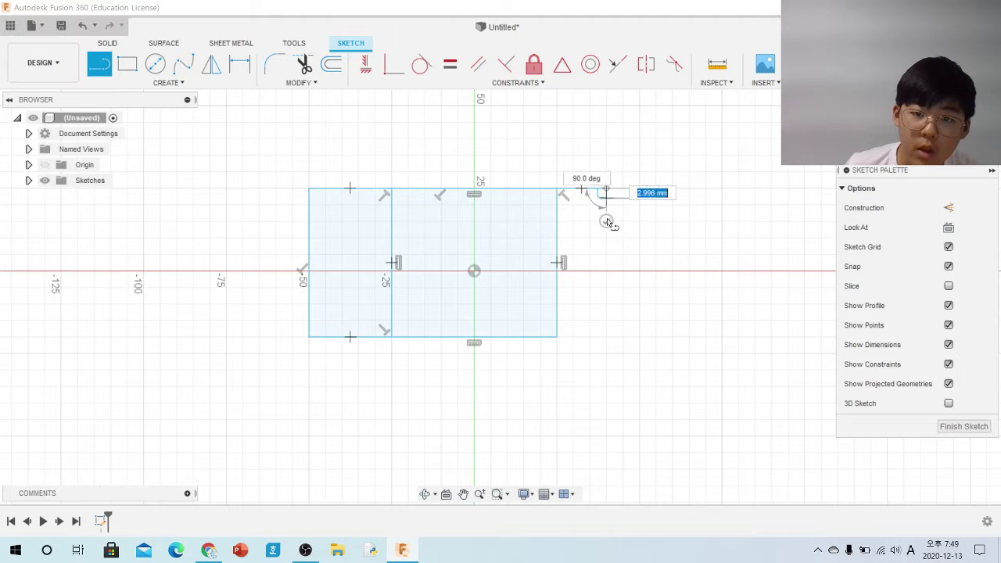
left_click(607, 337)
left_click(557, 337)
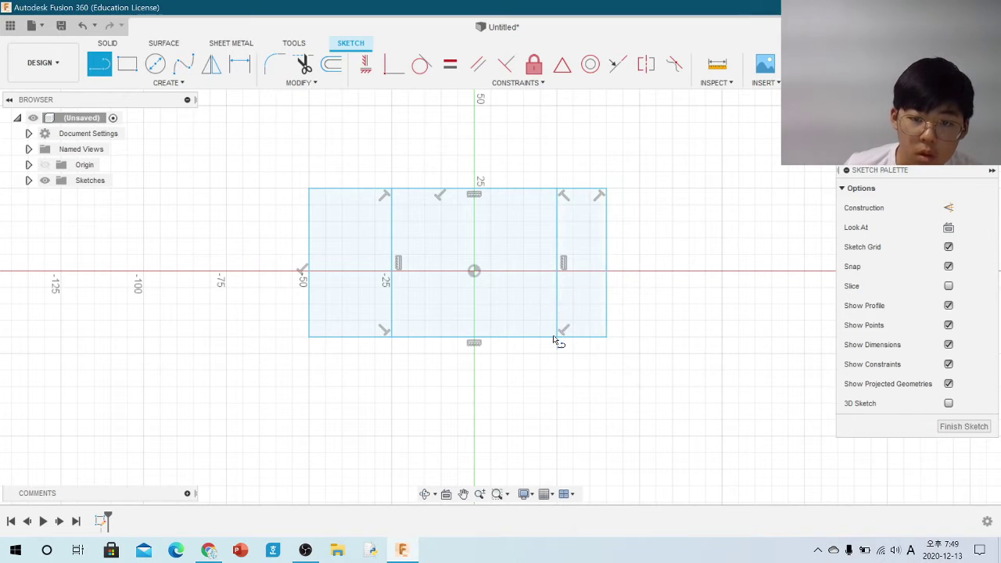
- Draw a trapezoid hanging below the rectangles, then cancel the Offset tool
left_click(335, 338)
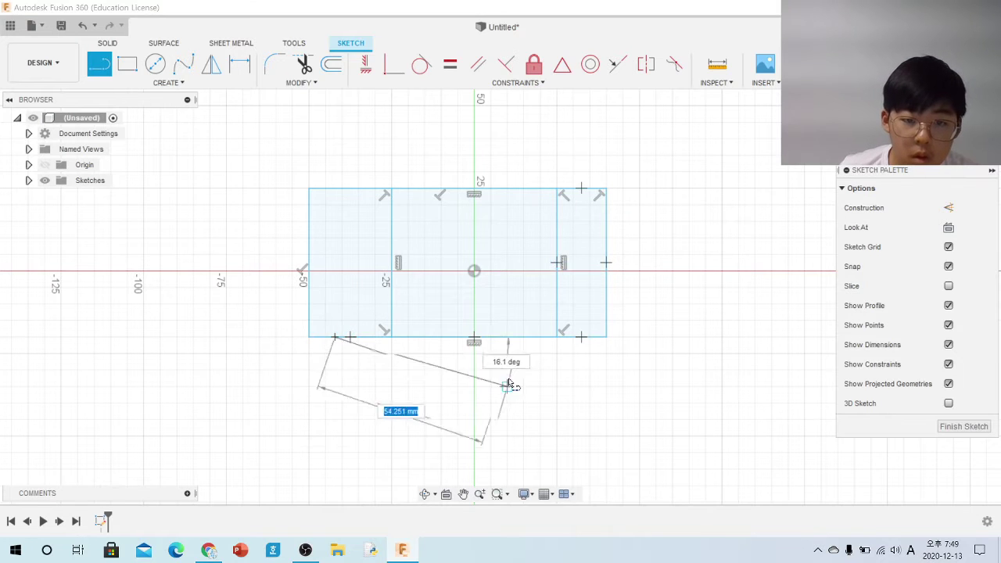
left_click(392, 432)
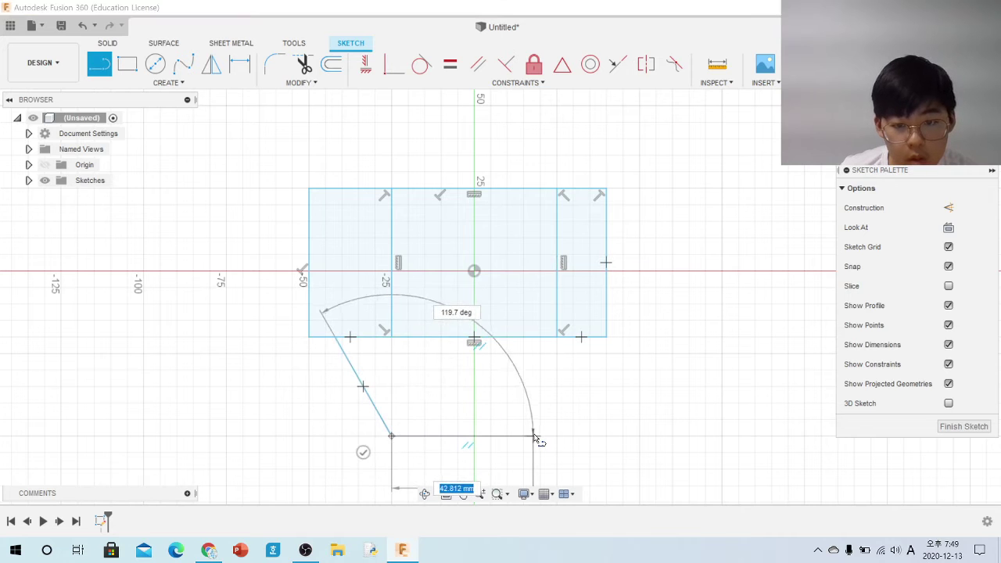
left_click(540, 436)
left_click(572, 337)
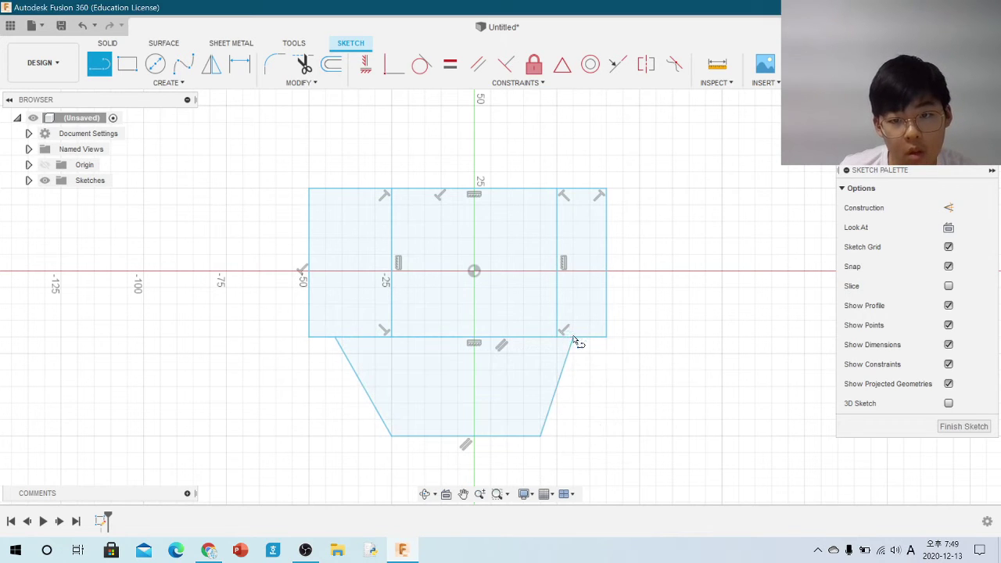
left_click(331, 64)
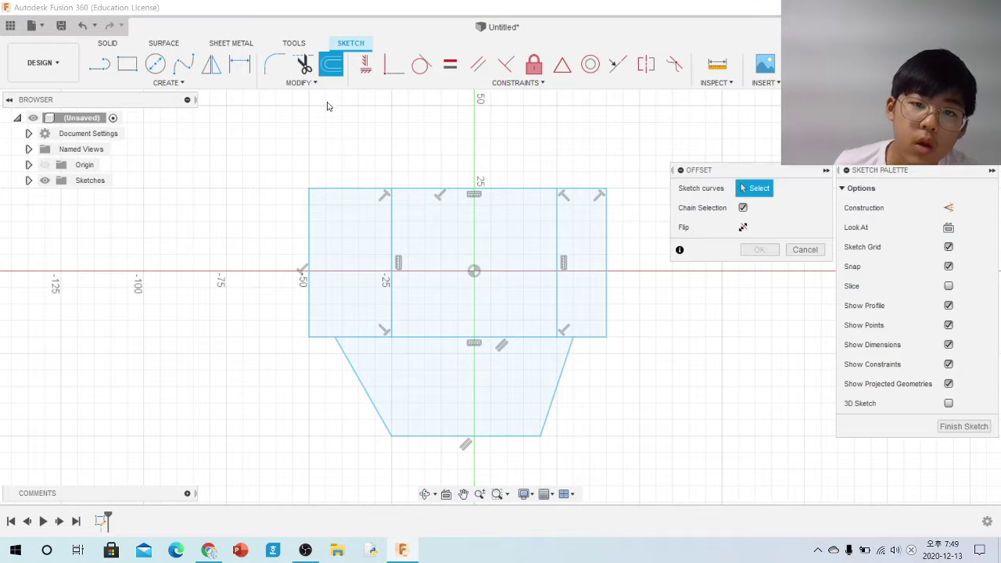
left_click(804, 250)
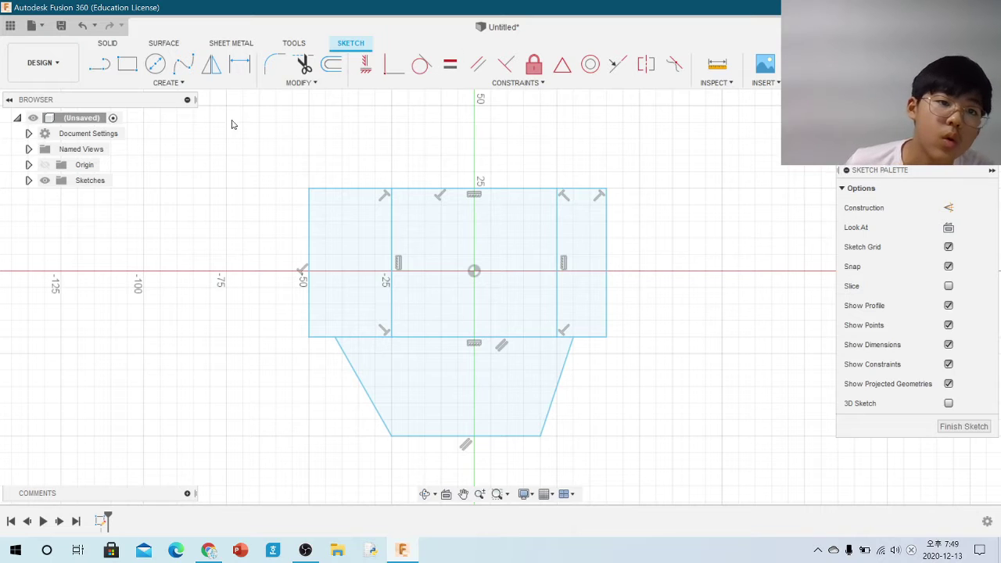
left_click(183, 63)
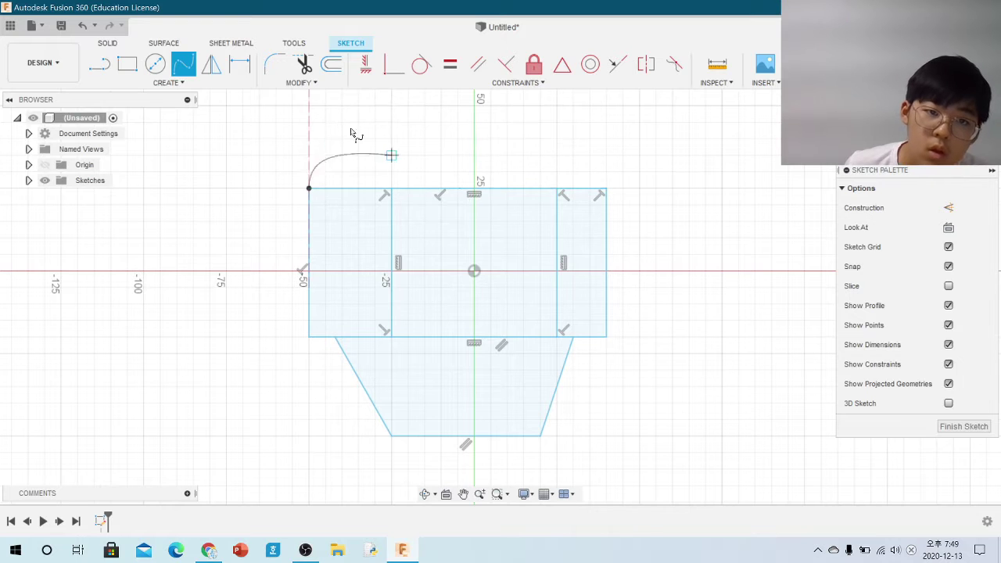
- Draw a closed spline lobe arching between the rectangle's top corners
left_click(606, 189)
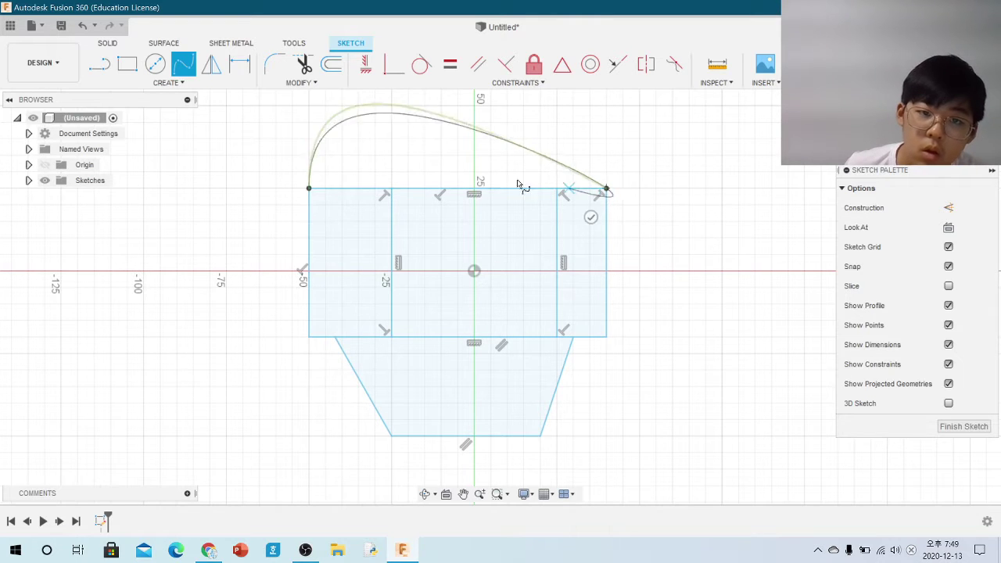
left_click(307, 187)
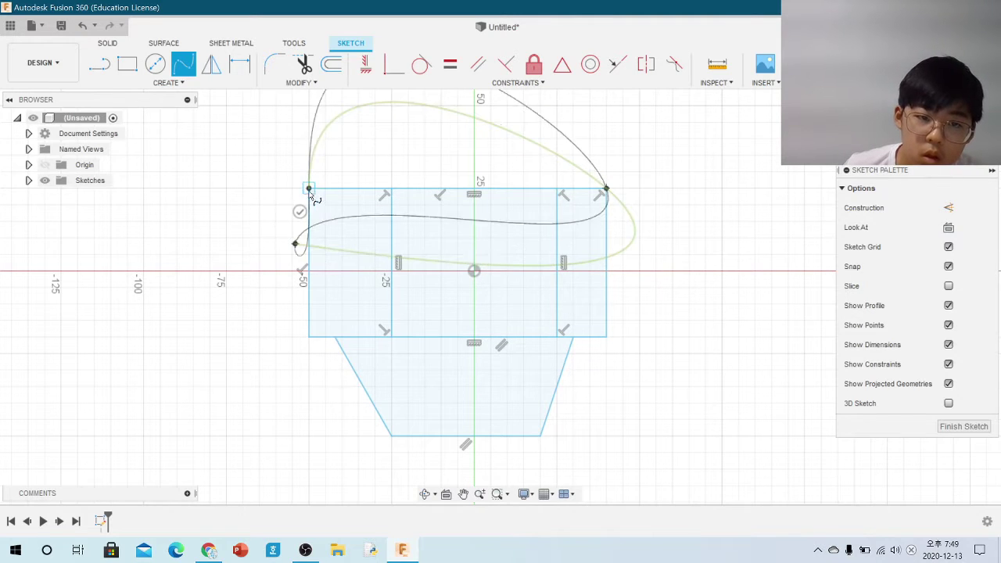
left_click(300, 211)
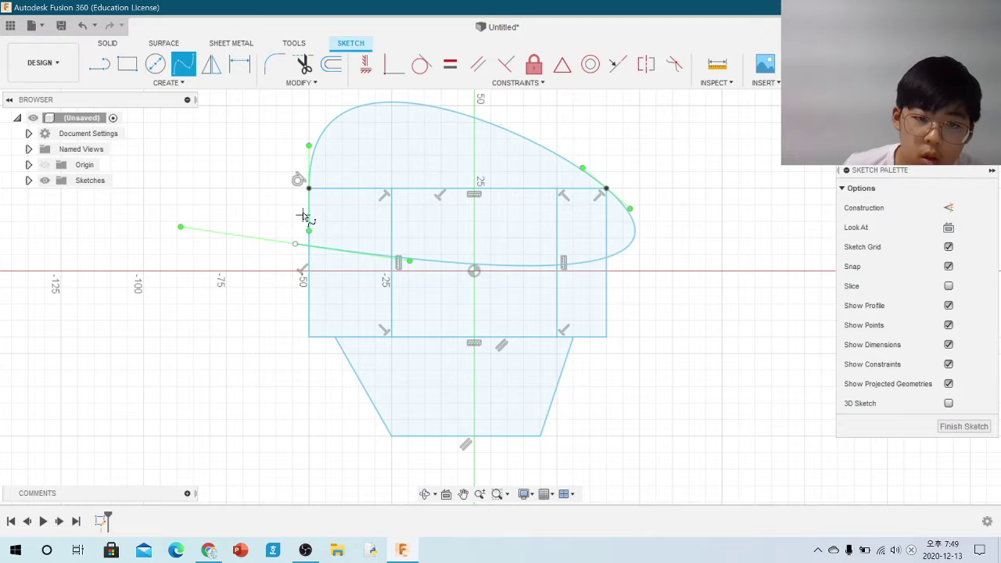
- Draw a large circle centred at the spline end, passing through the lower-left rectangle corner
key("c")
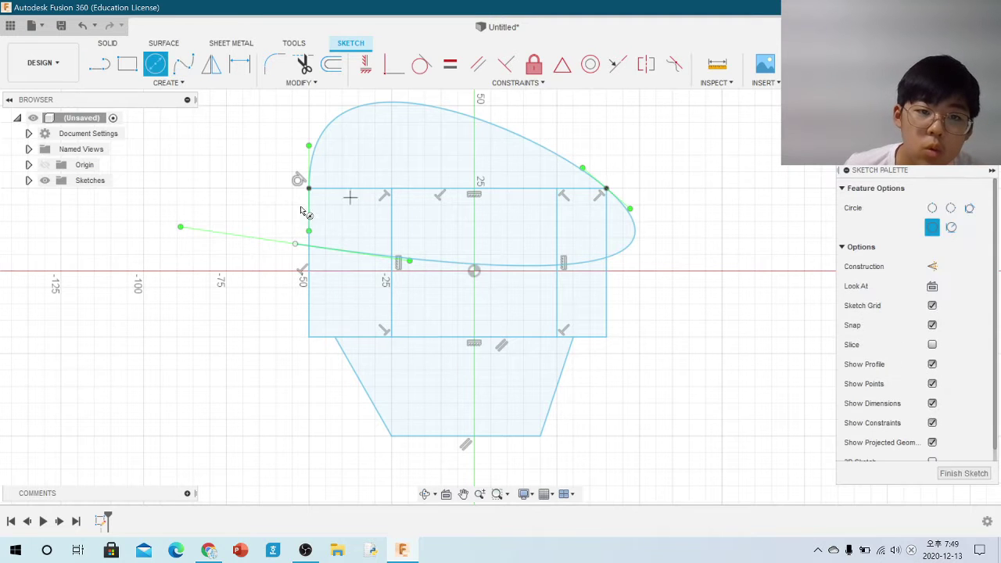
left_click(180, 227)
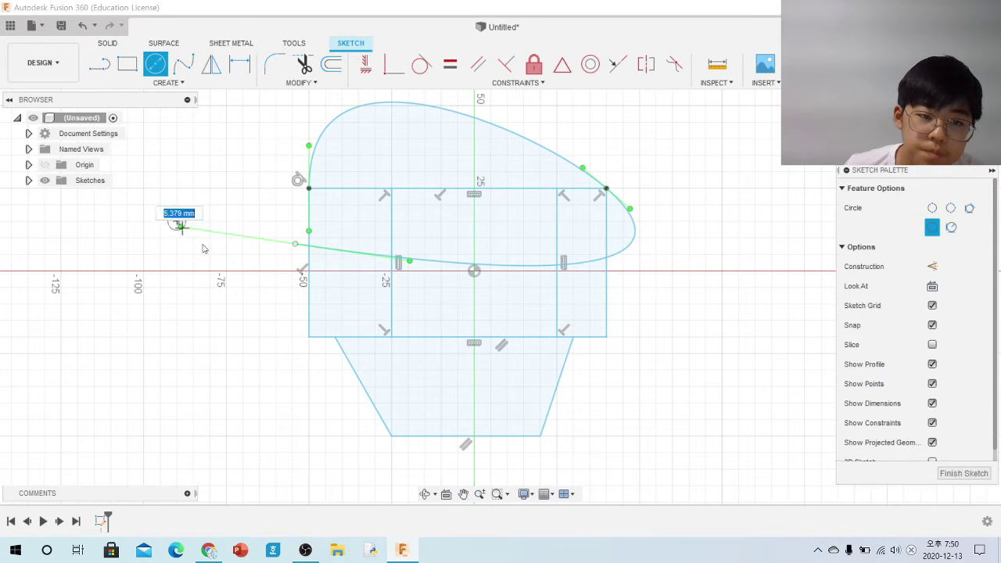
left_click(309, 339)
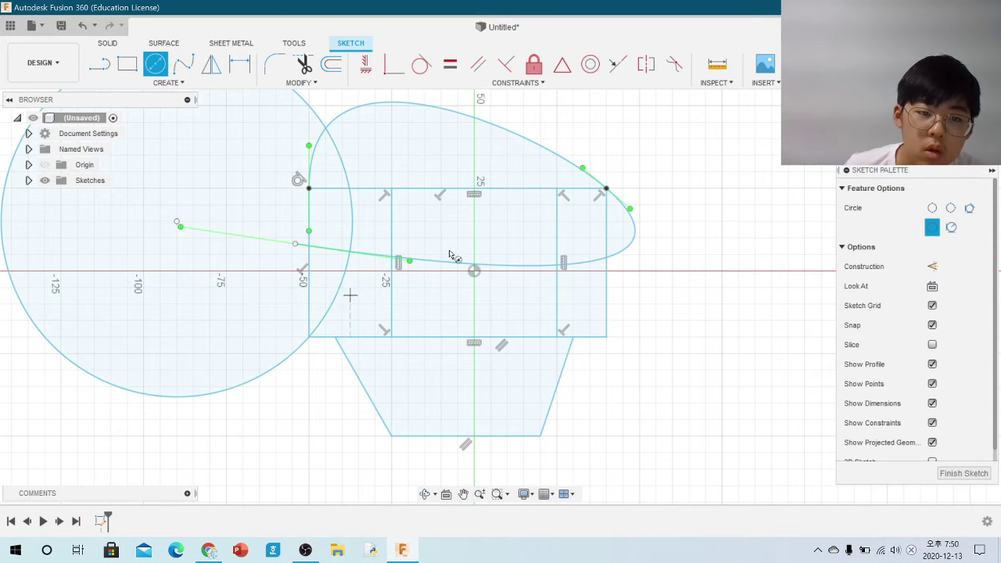
- Finish the sketch and begin picking the circle, lobe, rectangle and strip regions
left_click(963, 473)
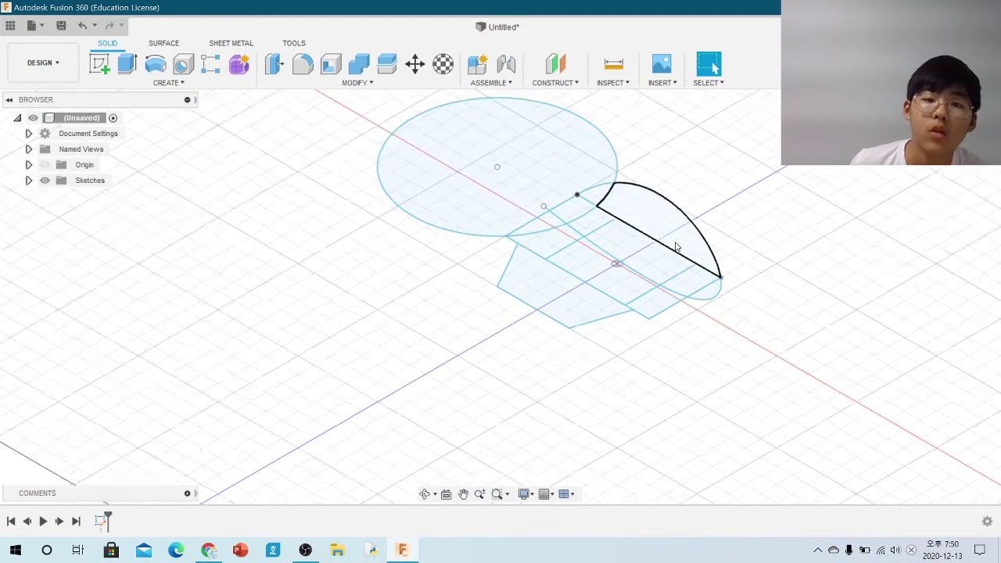
left_click(537, 172)
left_click(567, 280)
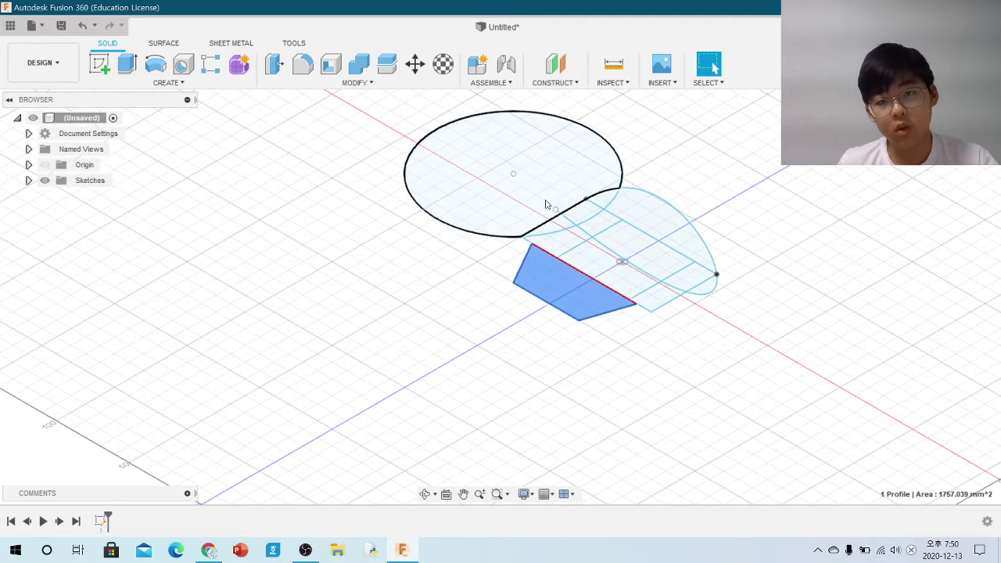
left_click(547, 204, "ctrl")
left_click(642, 200, "ctrl")
left_click(625, 263, "ctrl")
left_click(602, 258, "ctrl")
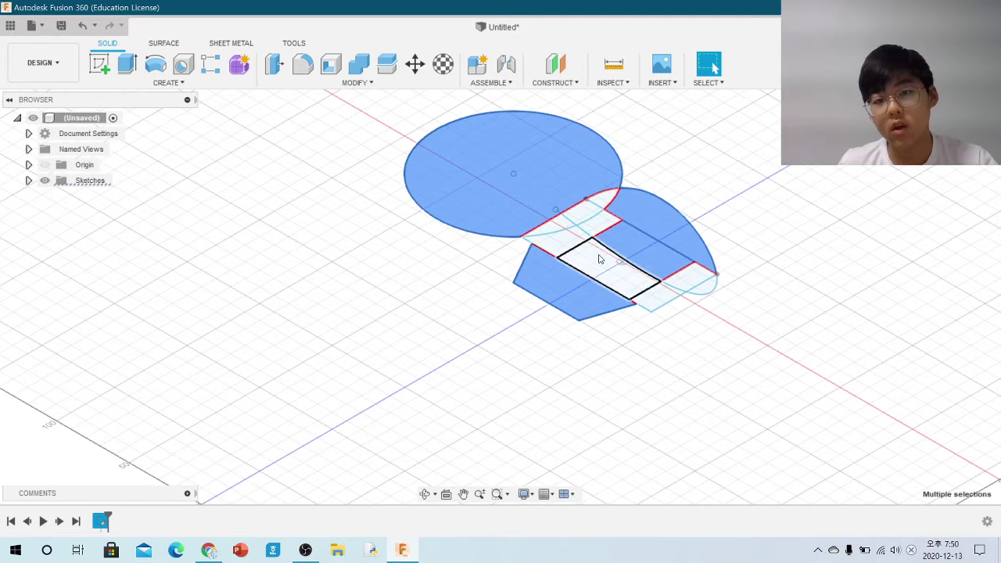
left_click(552, 226, "ctrl")
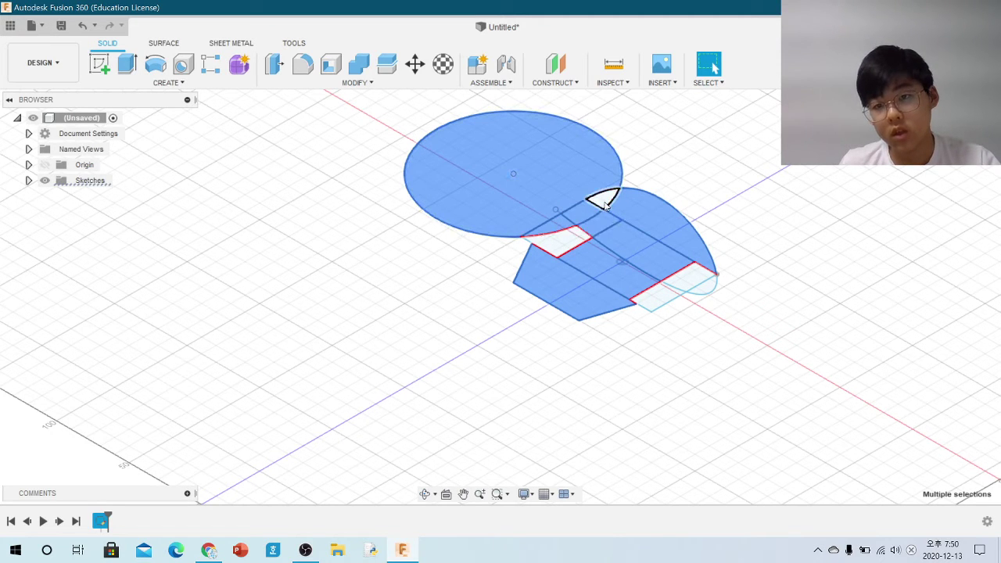
left_click(598, 202, "ctrl")
left_click(575, 238, "ctrl")
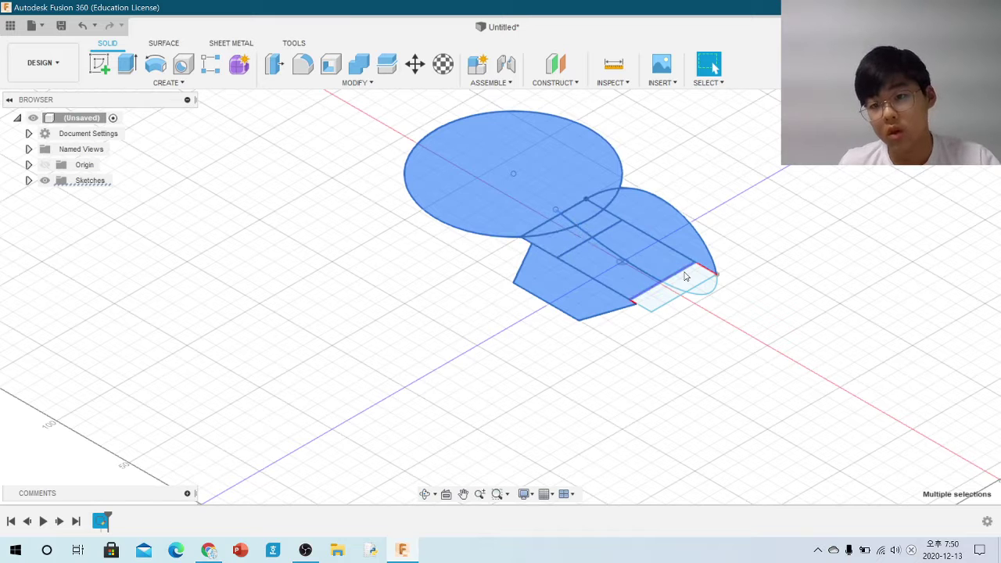
- Reselect all 13 profiles: trapezoid, strips, rectangle, lobe, slivers and the large circle
left_click(657, 295)
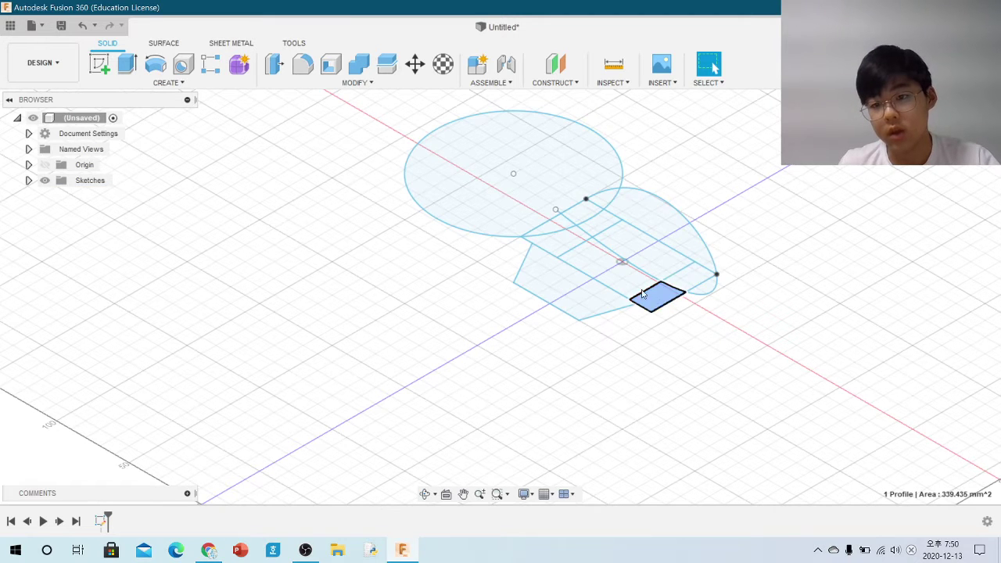
left_click(597, 307, "ctrl")
left_click(626, 258, "ctrl")
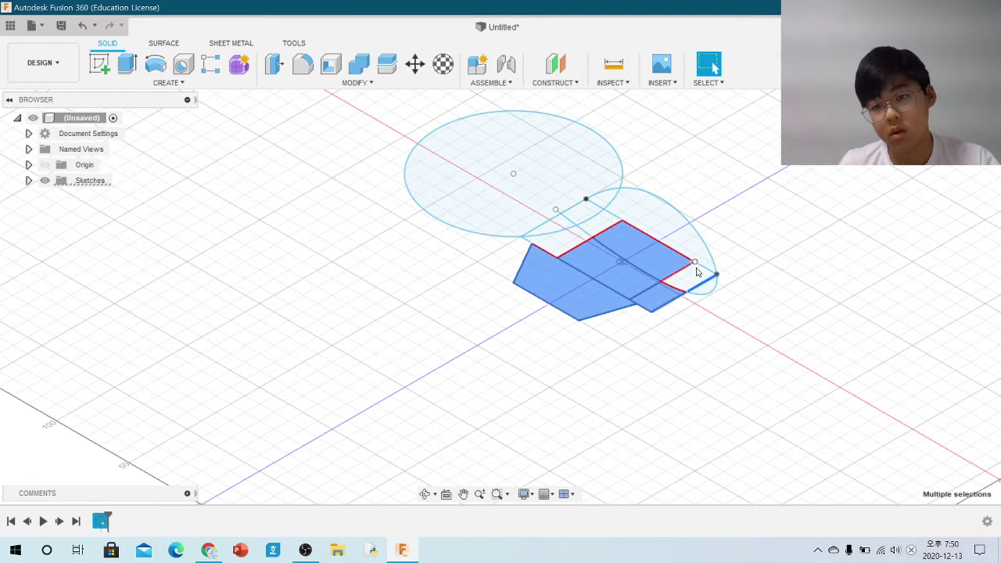
left_click(699, 276)
left_click(653, 297, "ctrl")
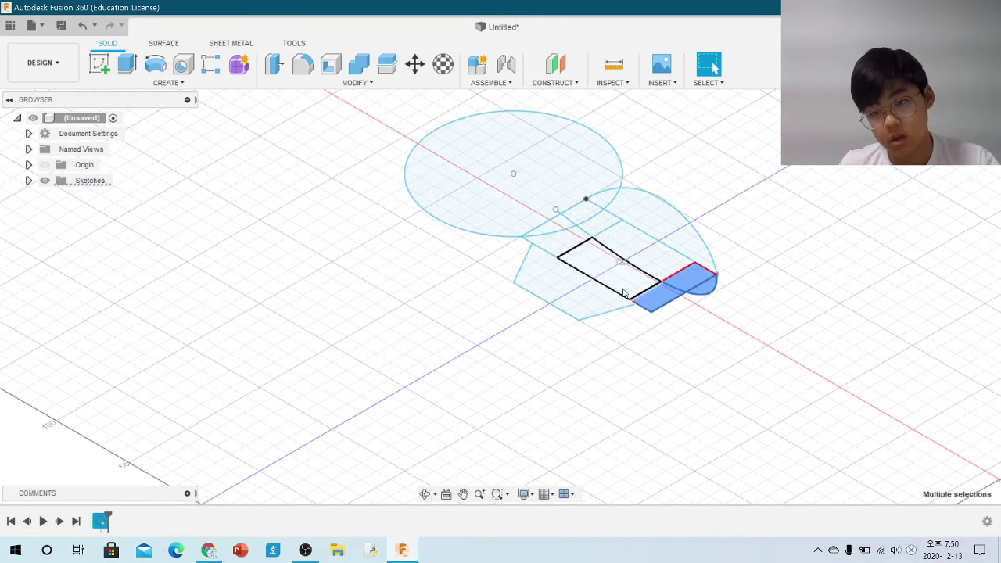
left_click(610, 301, "ctrl")
left_click(641, 280, "ctrl")
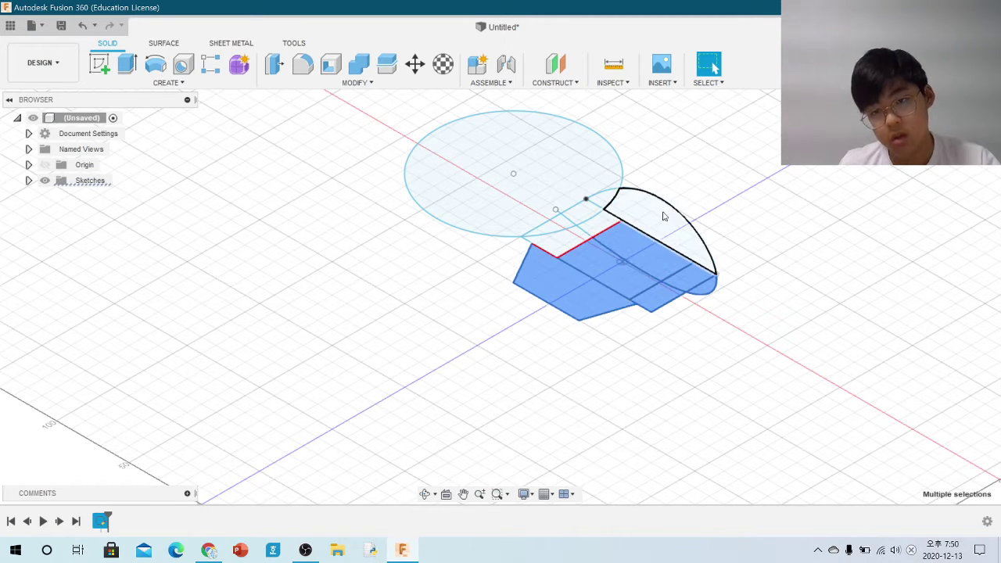
left_click(663, 216, "ctrl")
left_click(599, 227, "ctrl")
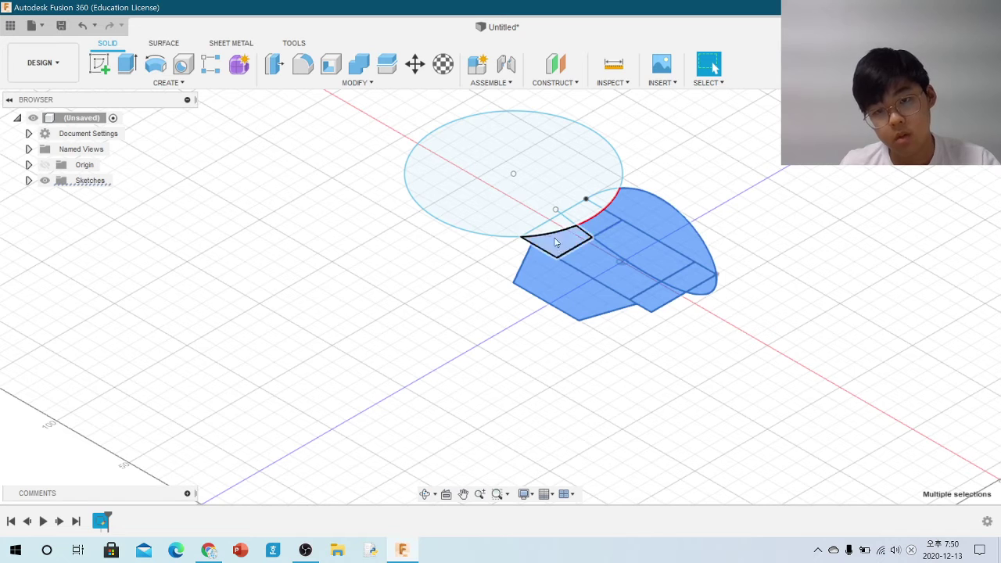
left_click(558, 225, "ctrl")
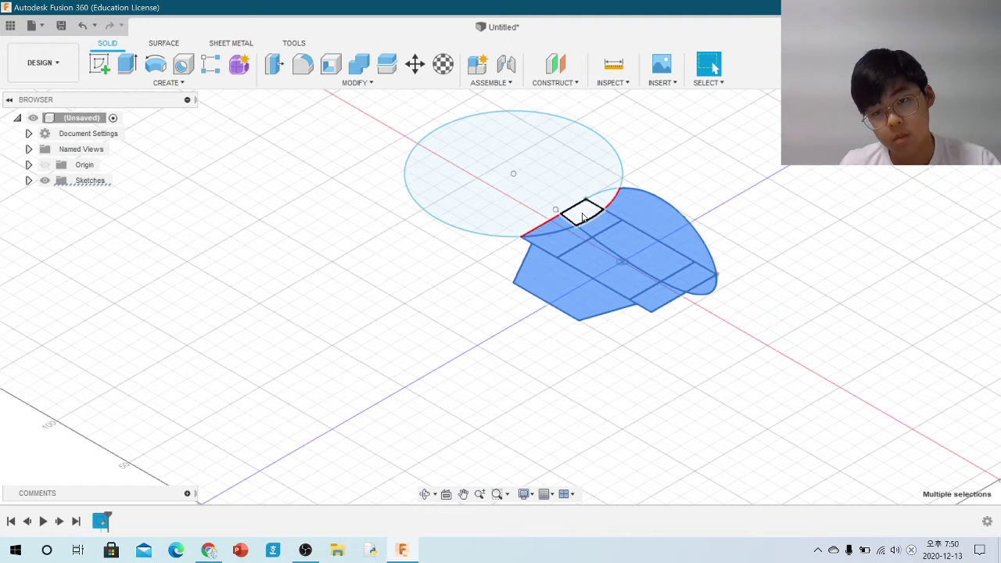
left_click(566, 164, "ctrl")
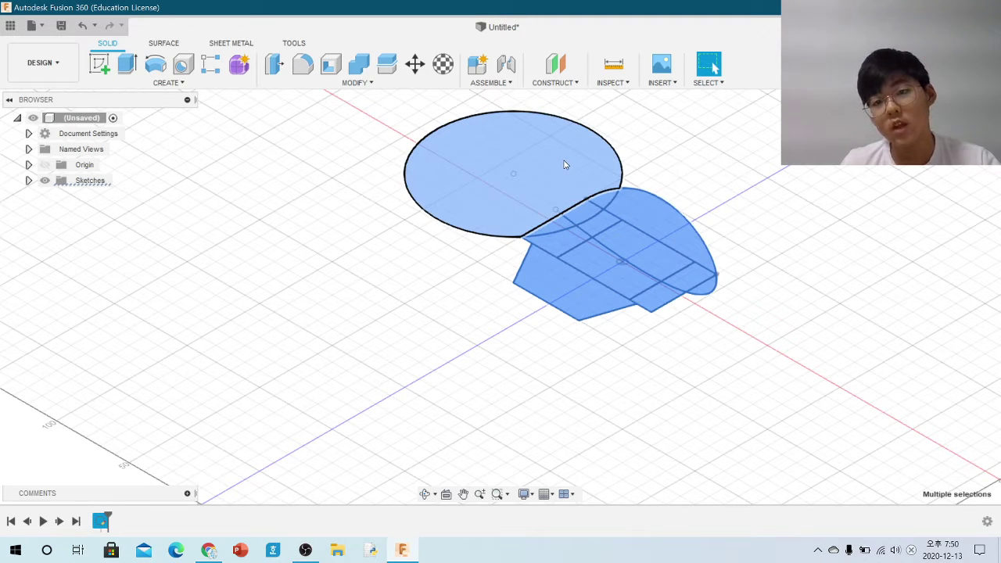
- Extrude all 13 selected profiles 102 mm as a new body
left_click(125, 69)
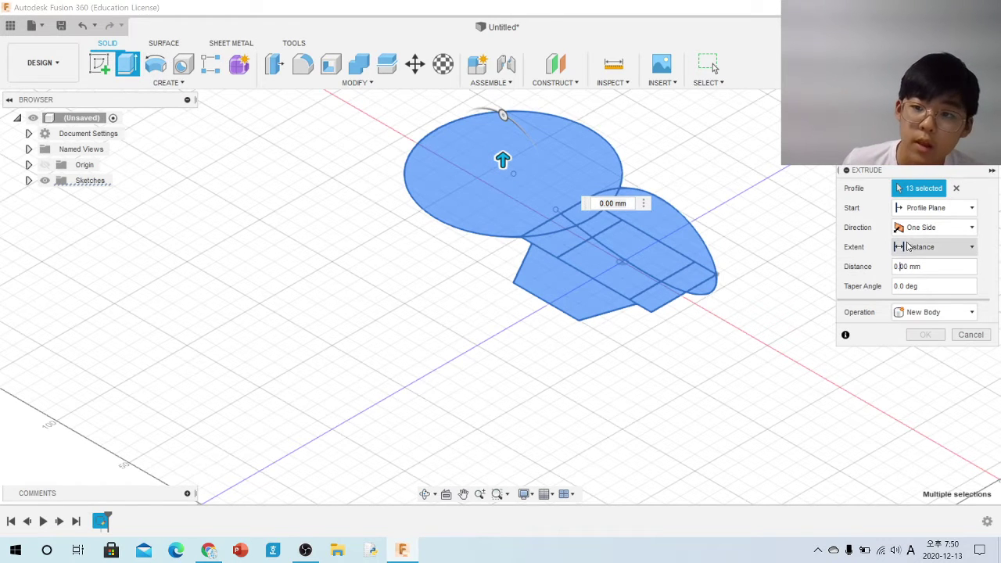
mouse_move(934, 266)
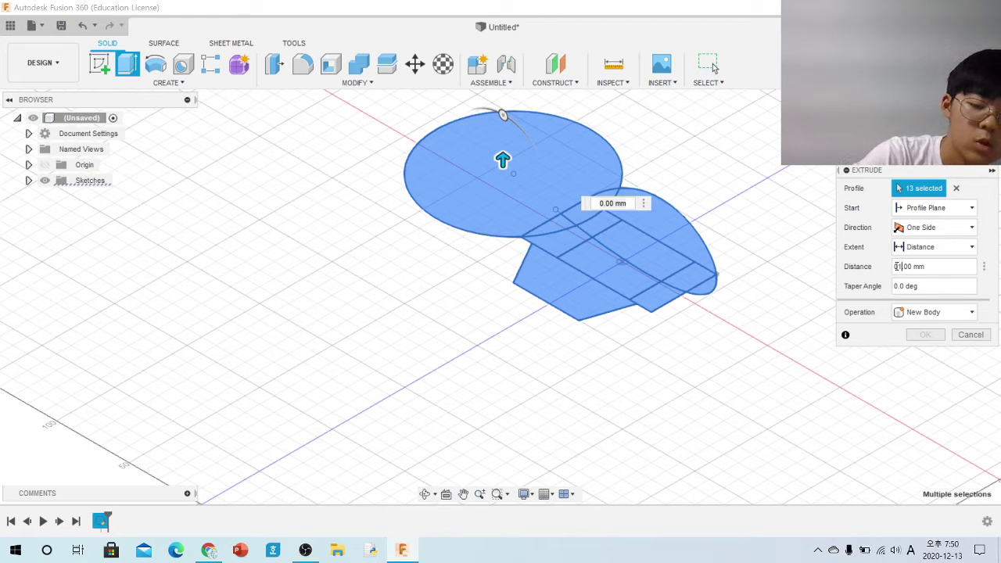
type("102")
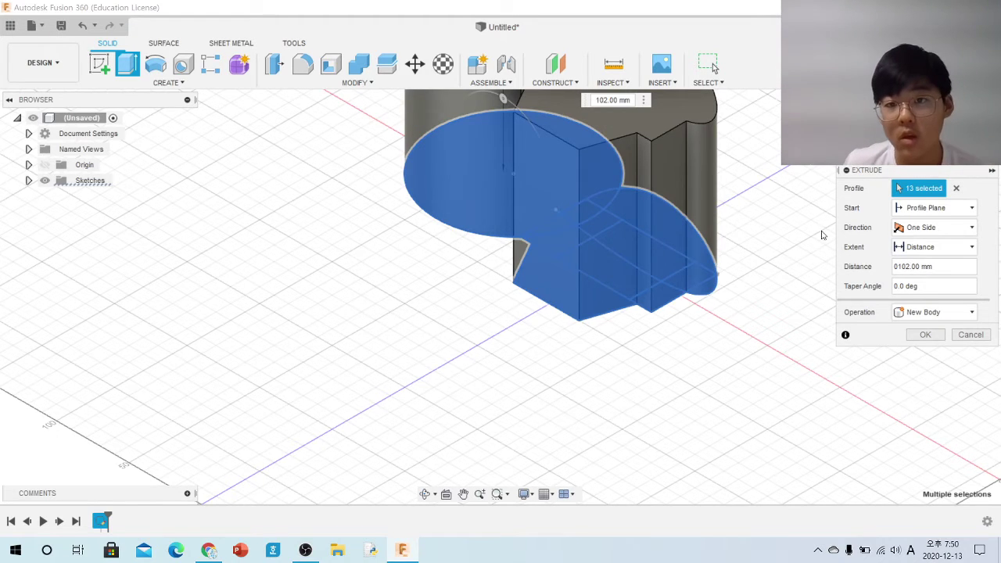
scroll(712, 63, "down", 3)
scroll(779, 346, "down", 3)
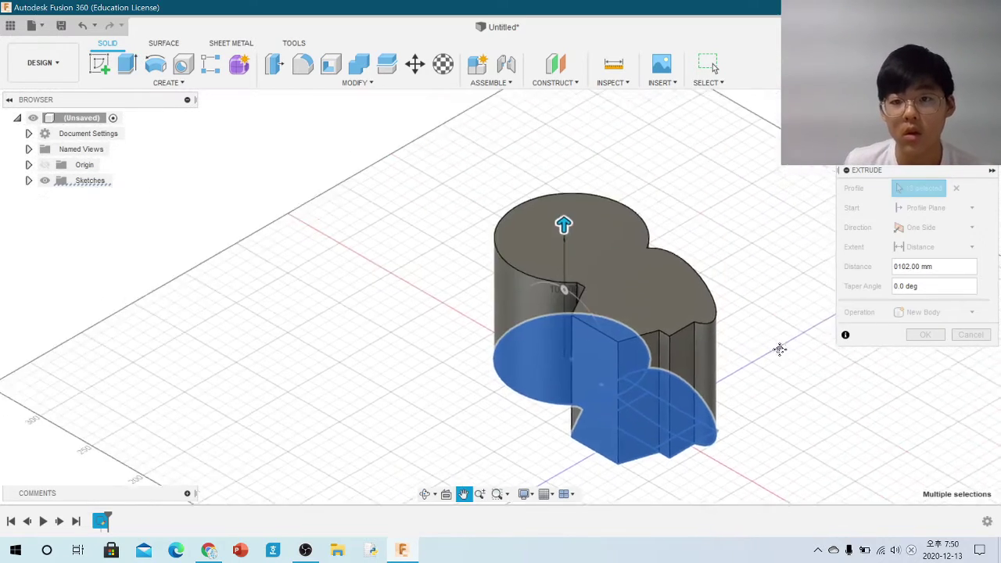
scroll(798, 368, "up", 2)
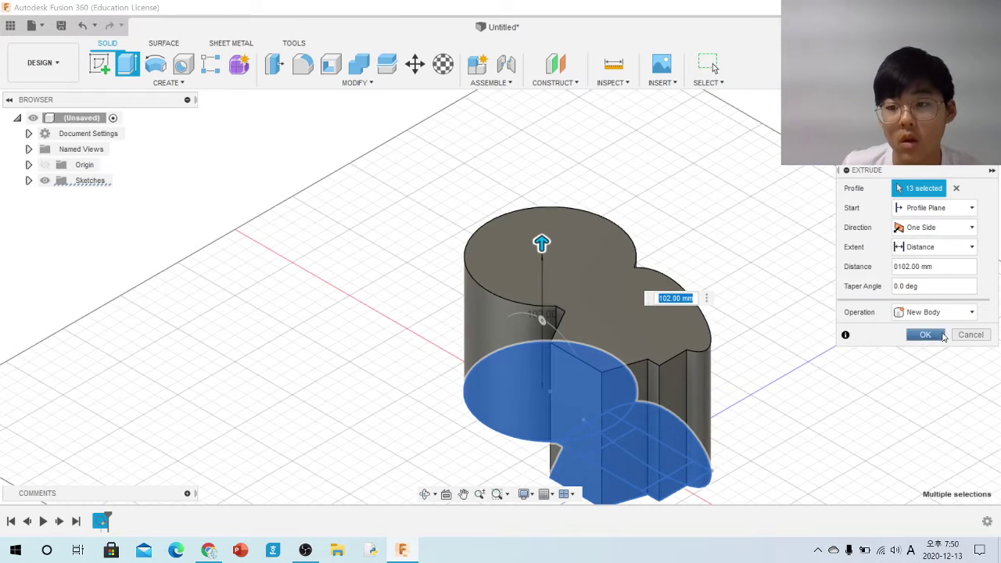
left_click(925, 334)
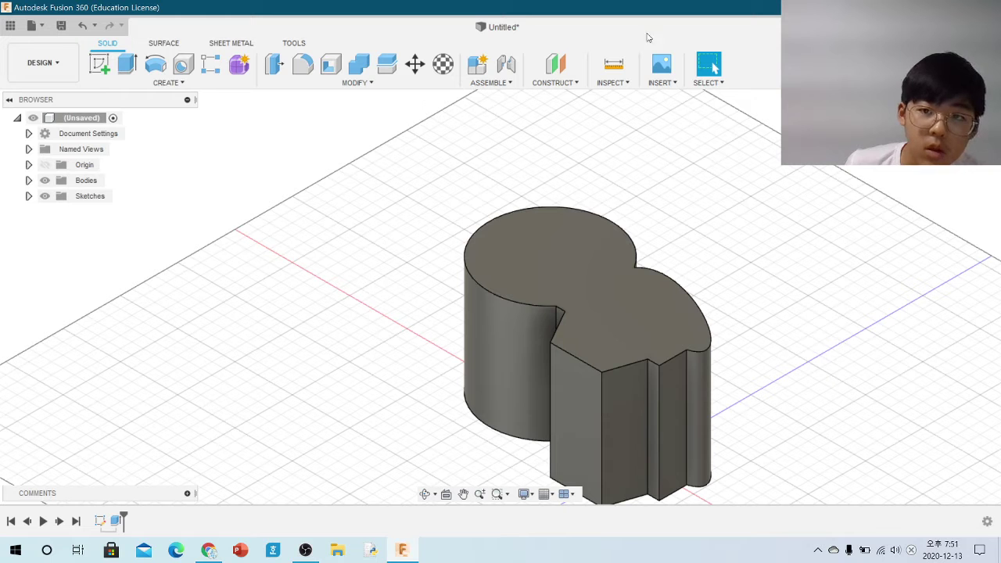
- Sketch a 300 × 200 mm rectangle on the body's top face and select its profile
left_click(100, 63)
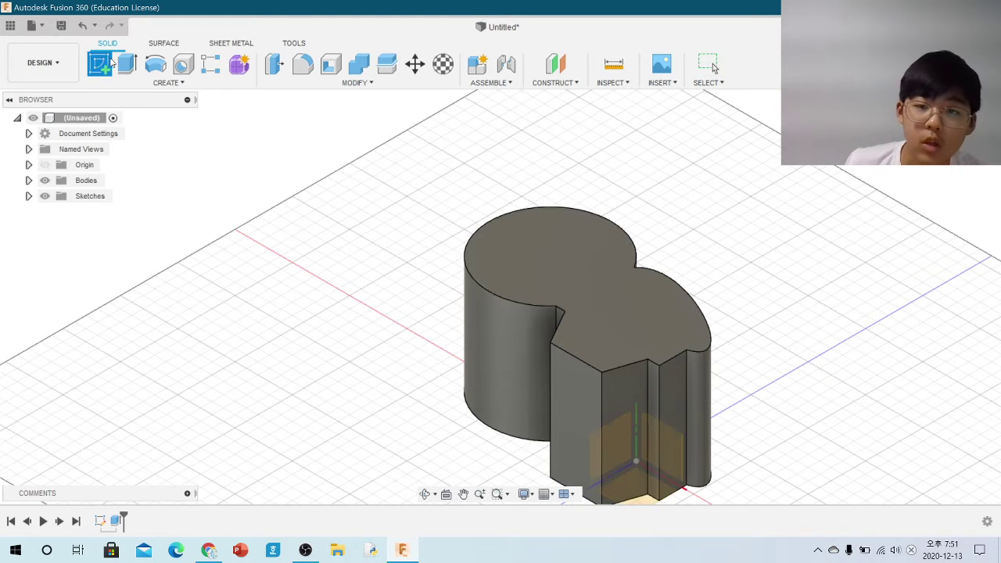
left_click(555, 267)
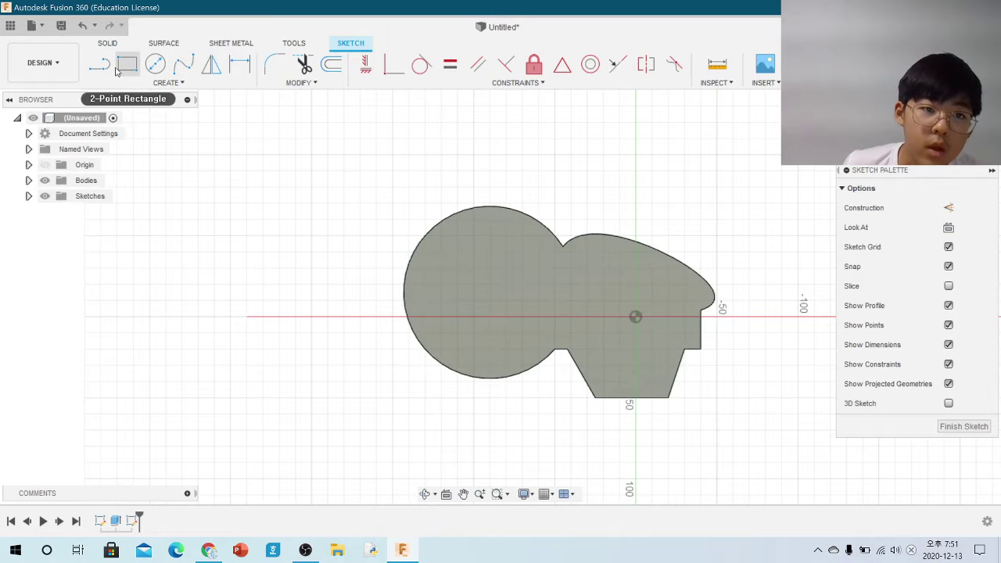
left_click(127, 64)
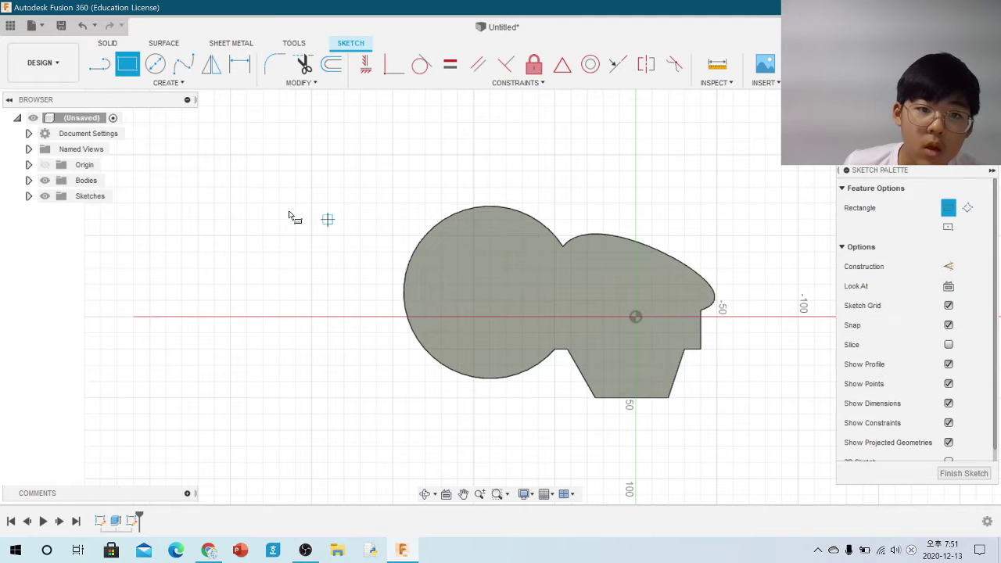
left_click(311, 154)
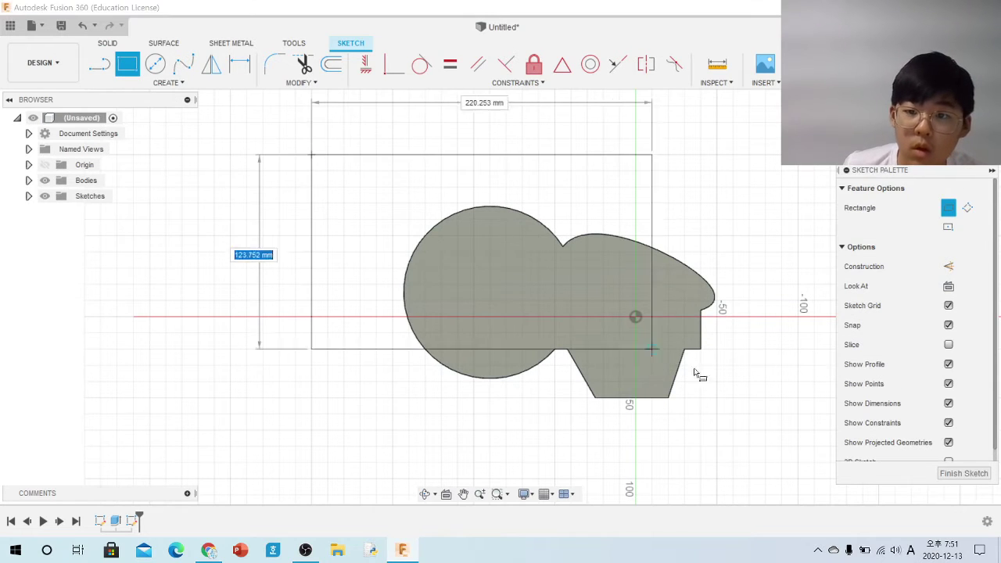
left_click(798, 479)
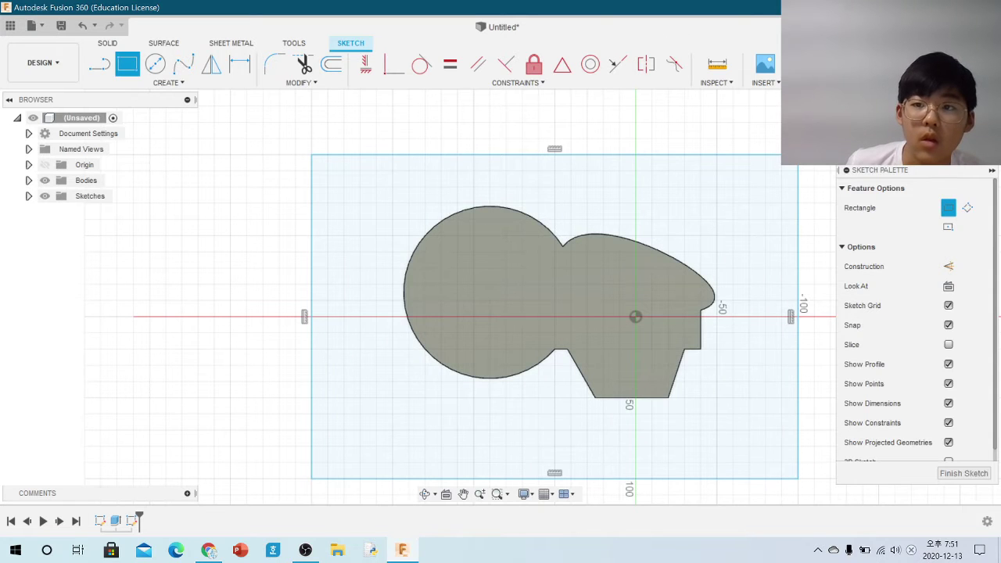
left_click(814, 62)
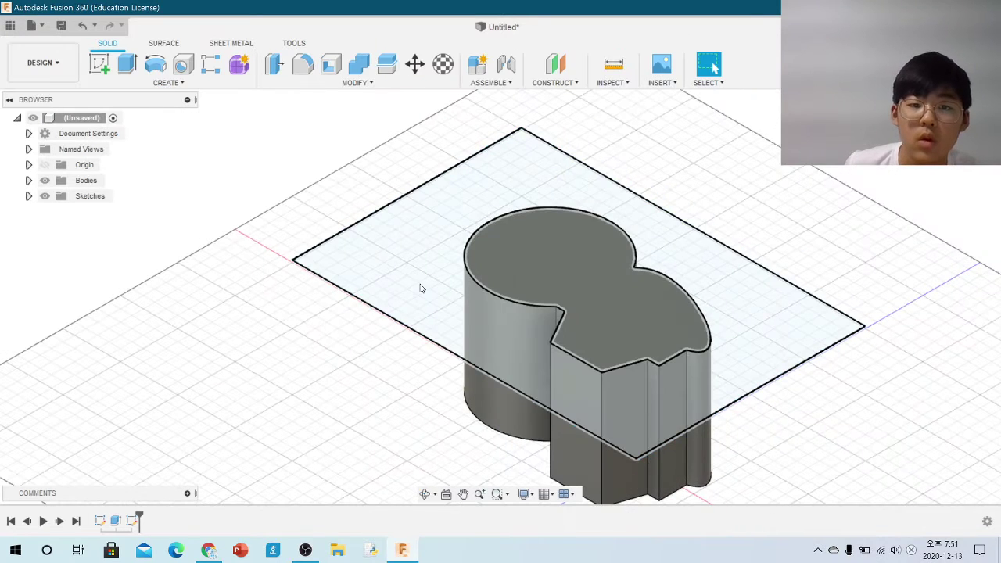
left_click(420, 289)
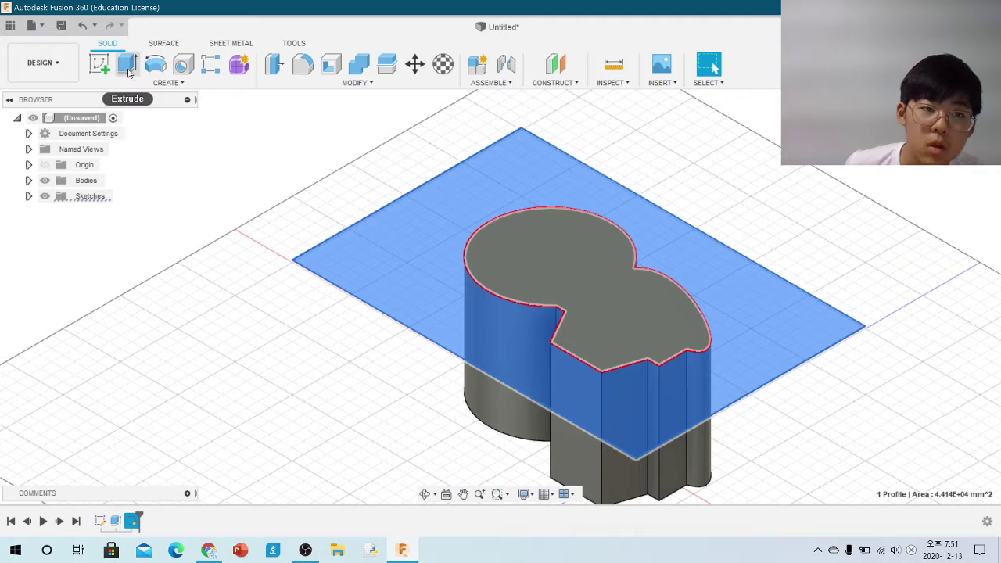
- Extrude the rectangle and the base's top face 50 mm, joined to the body
left_click(126, 63)
left_click(618, 293)
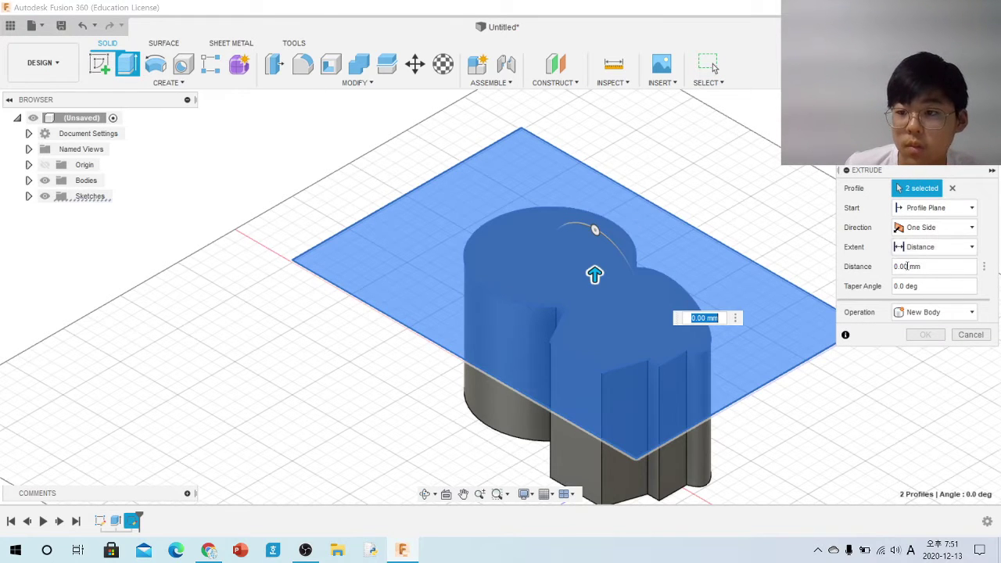
left_click(910, 266)
key("BackSpace")
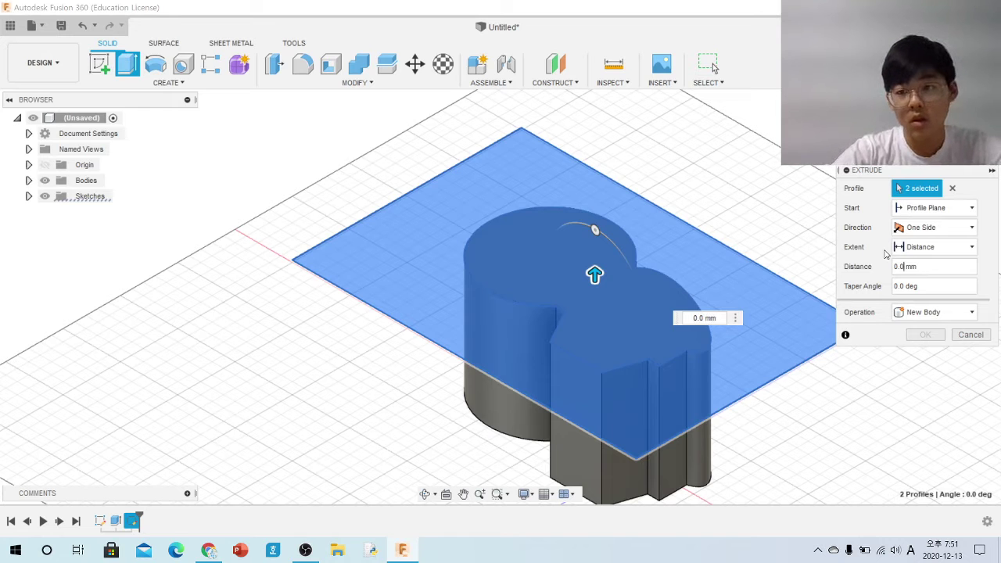
key("BackSpace")
key("BackSpace")
key("BackSpace")
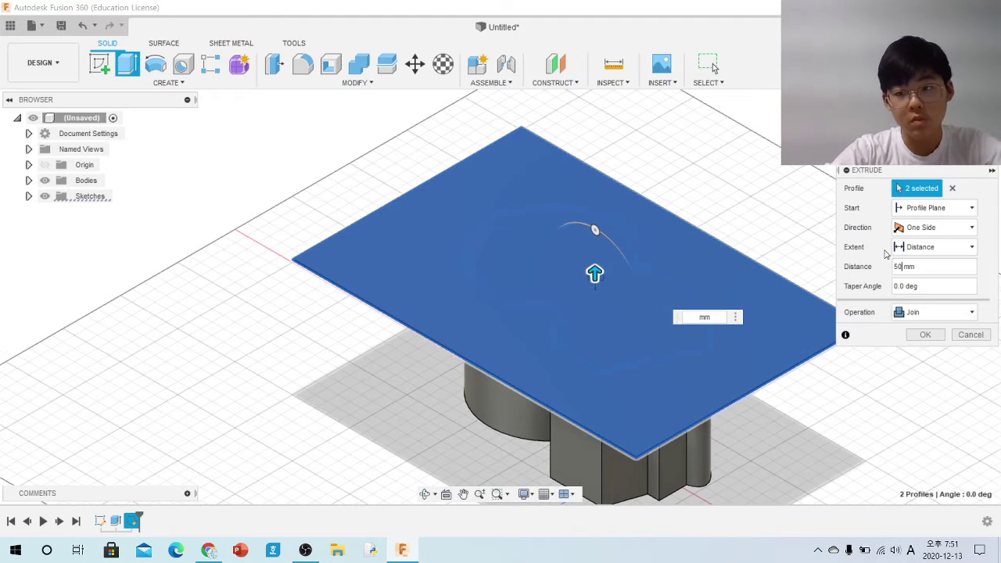
type("50")
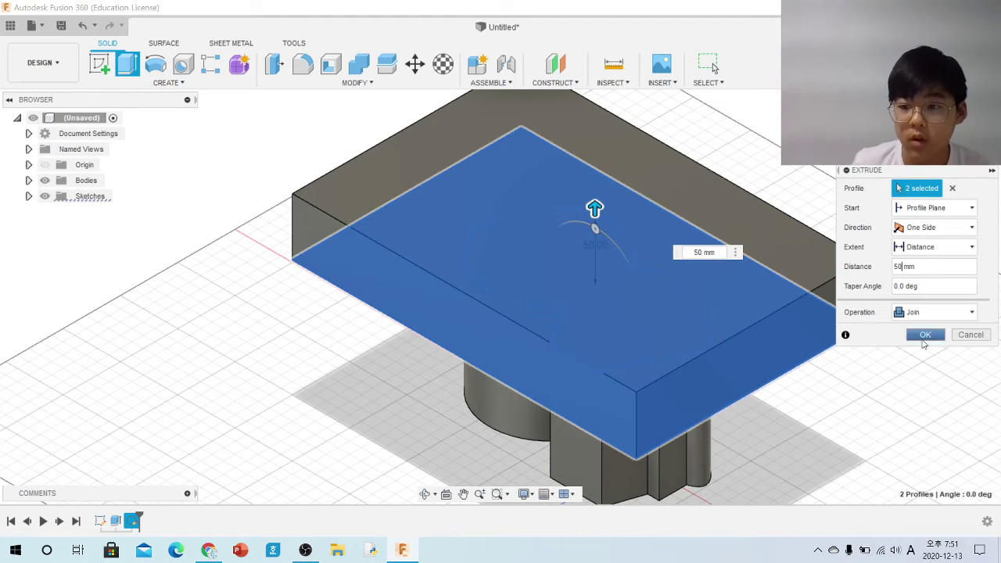
left_click(925, 336)
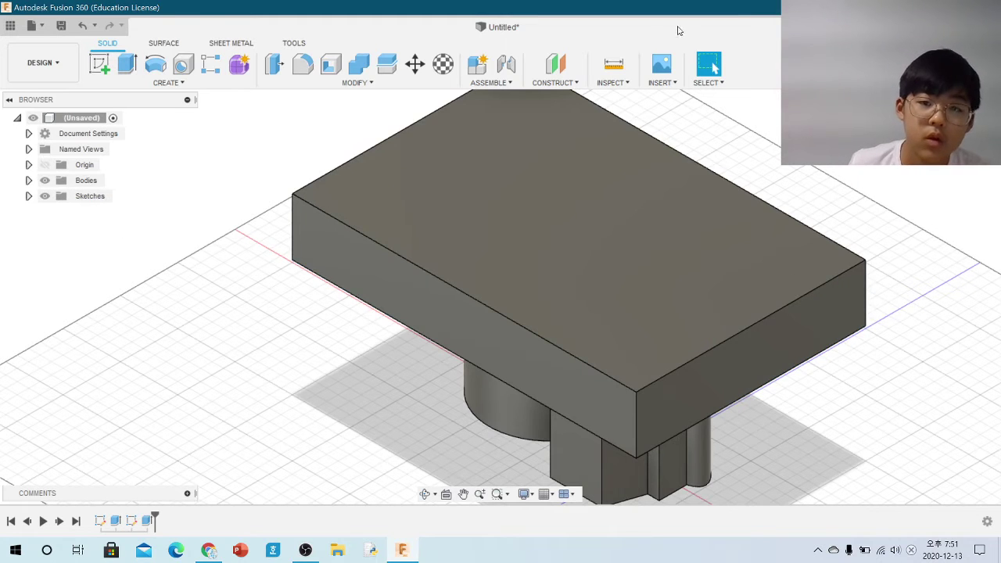
left_click(97, 67)
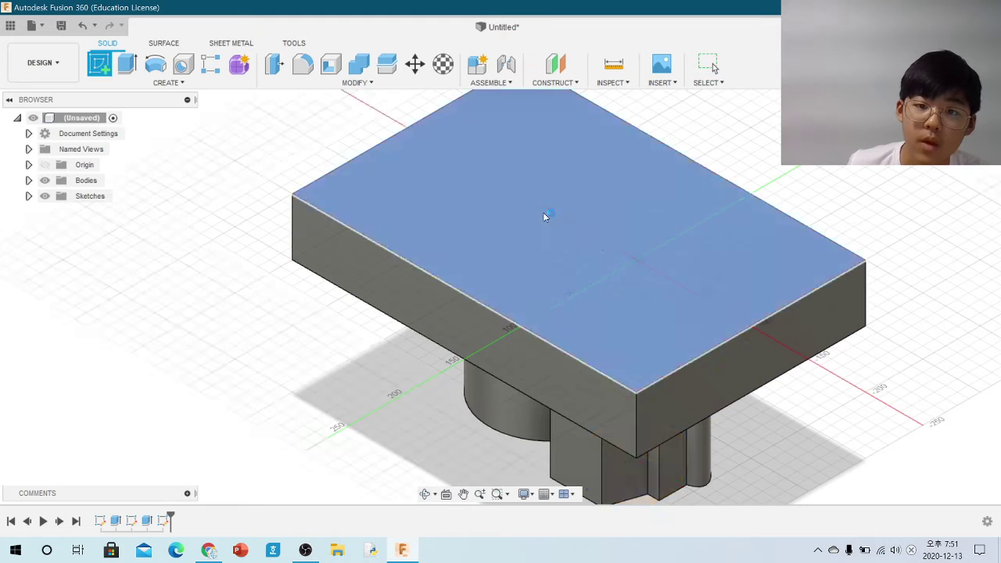
- Draw a 50 × 50 mm square on the slab's top face and select its profile
left_click(542, 212)
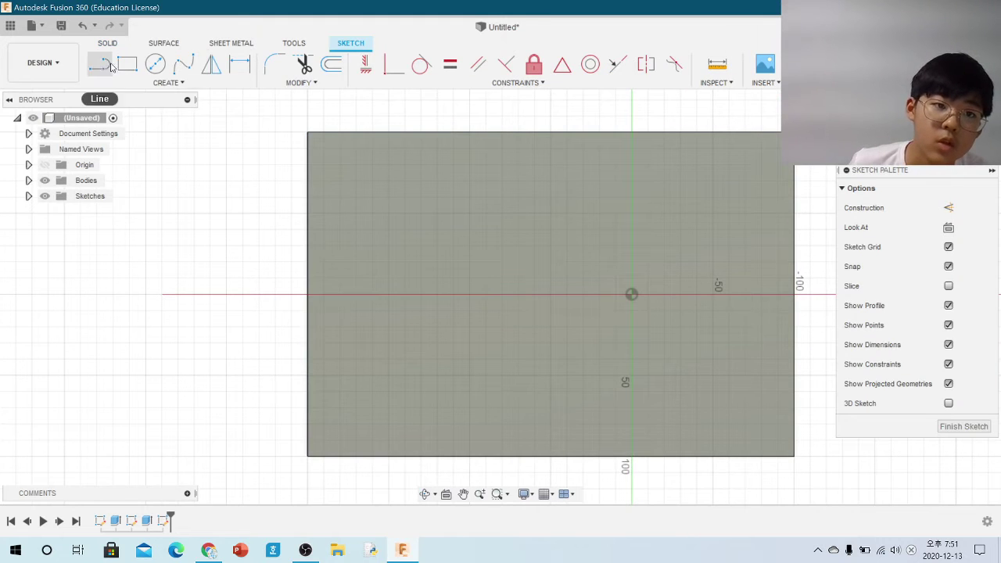
left_click(127, 64)
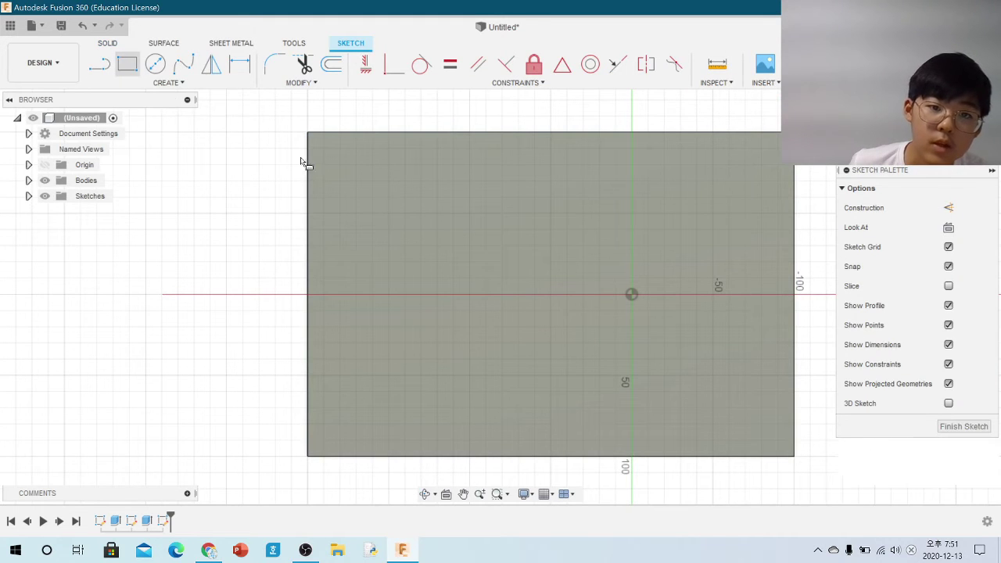
left_click(470, 213)
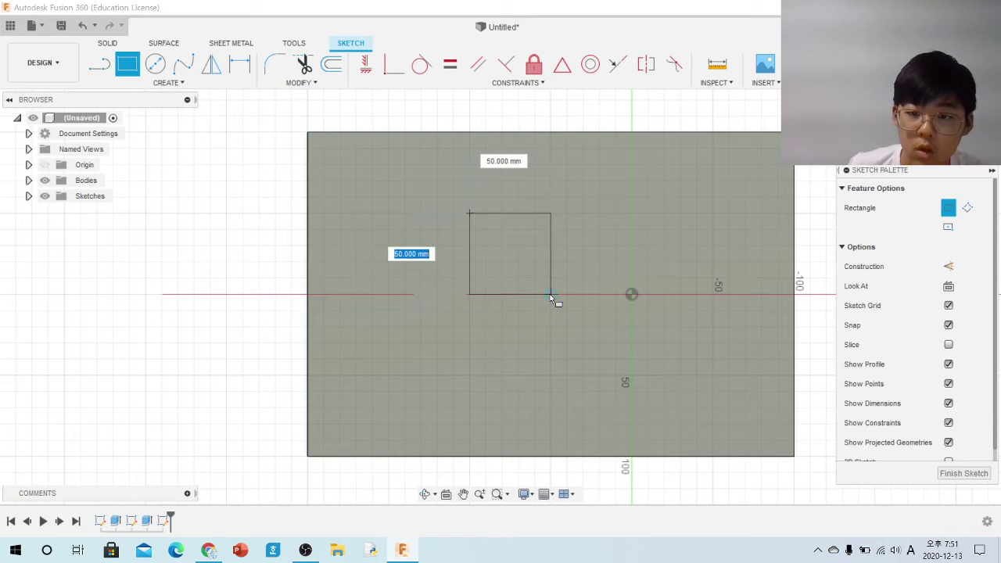
key("Tab")
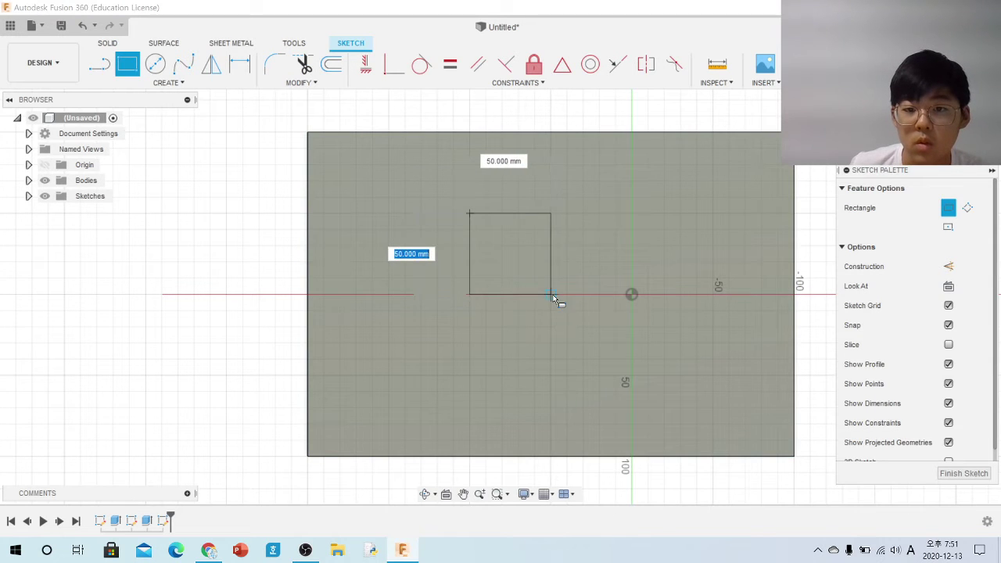
left_click(553, 303)
left_click(856, 64)
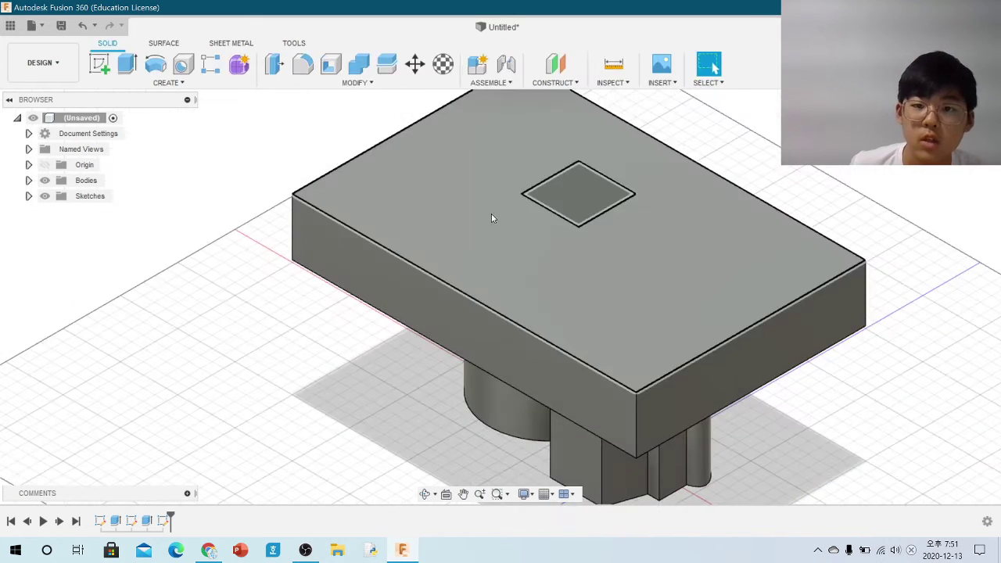
left_click(569, 192)
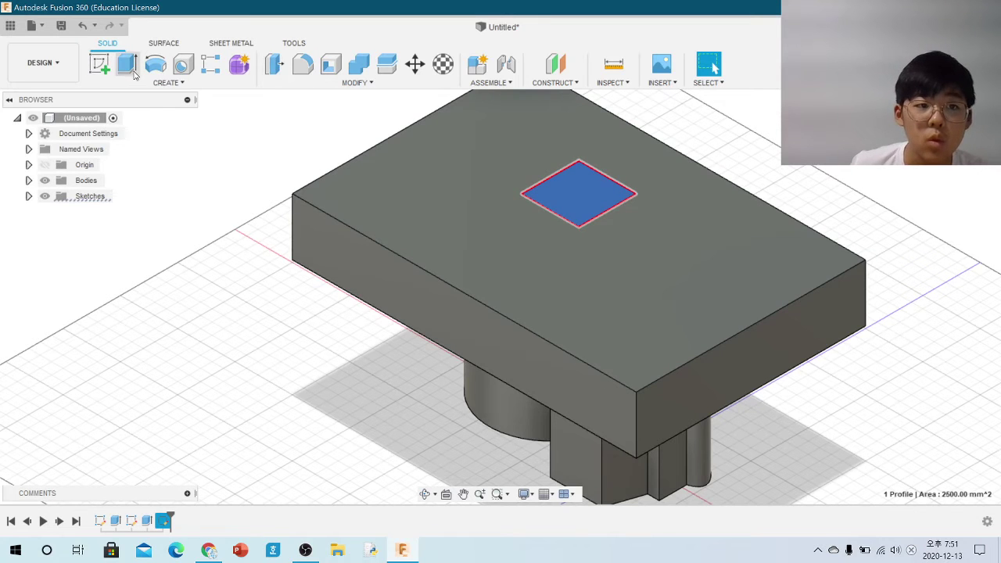
- Extrude the square 10 mm as a boss joined to the slab
left_click(127, 64)
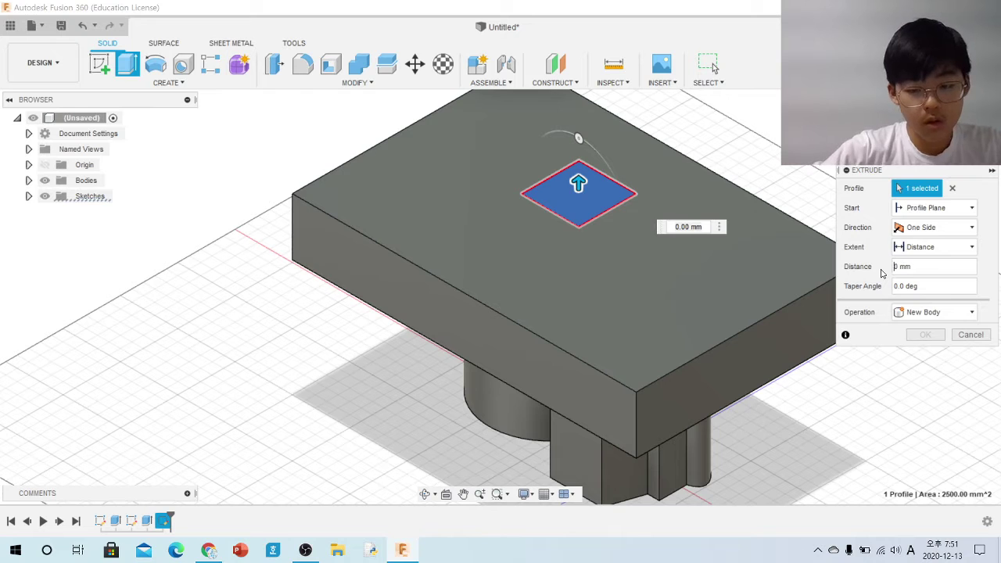
type("100")
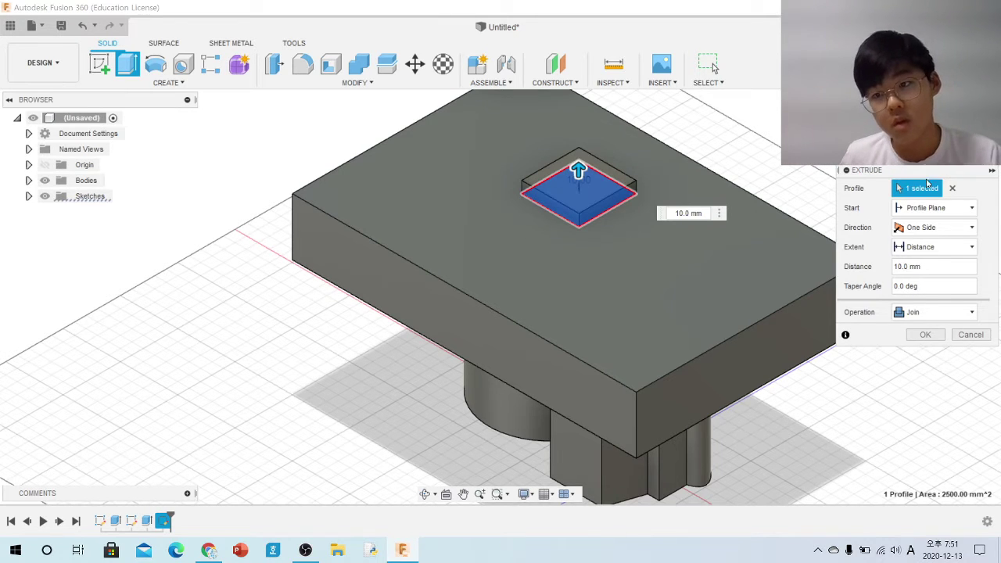
left_click(925, 334)
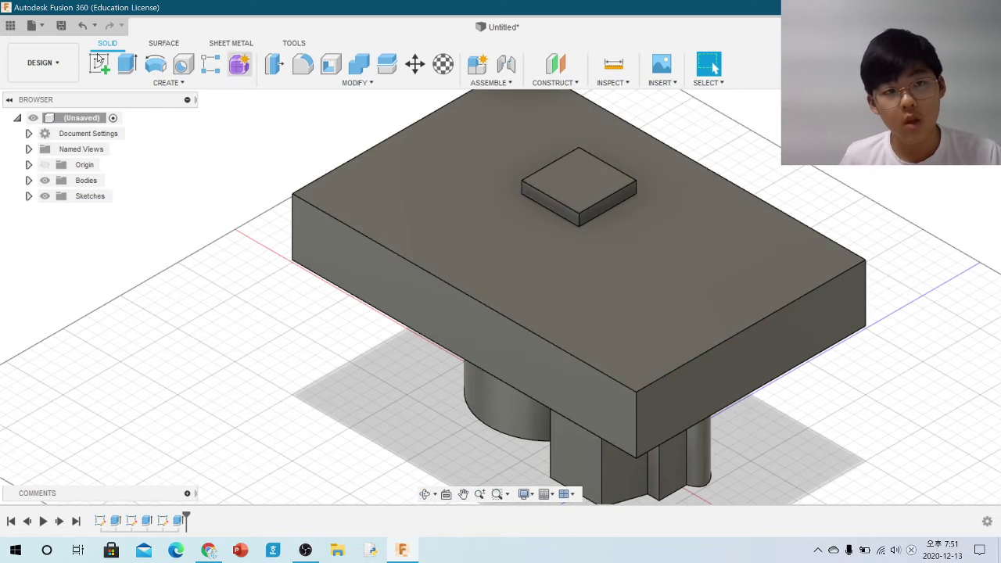
left_click(135, 62)
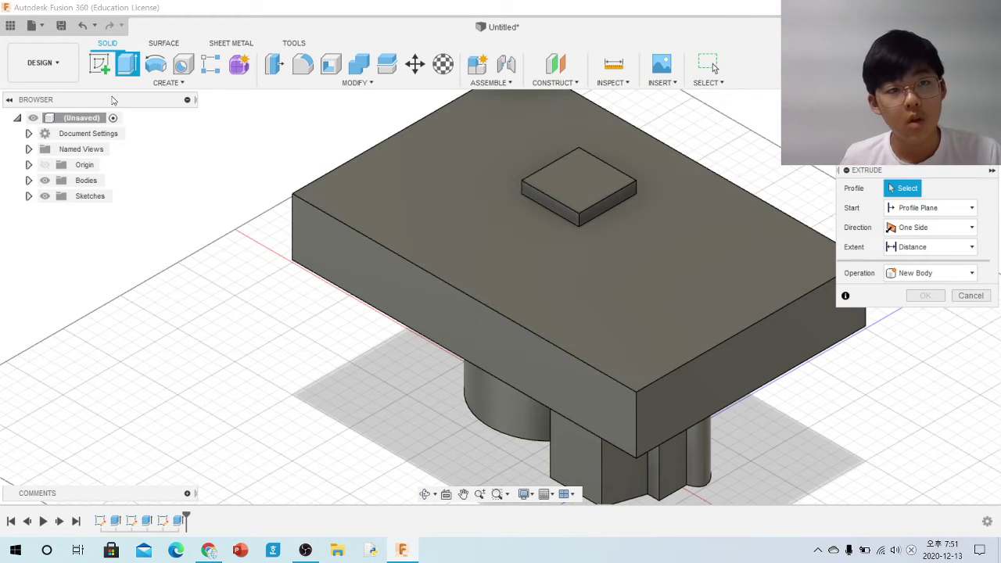
left_click(100, 66)
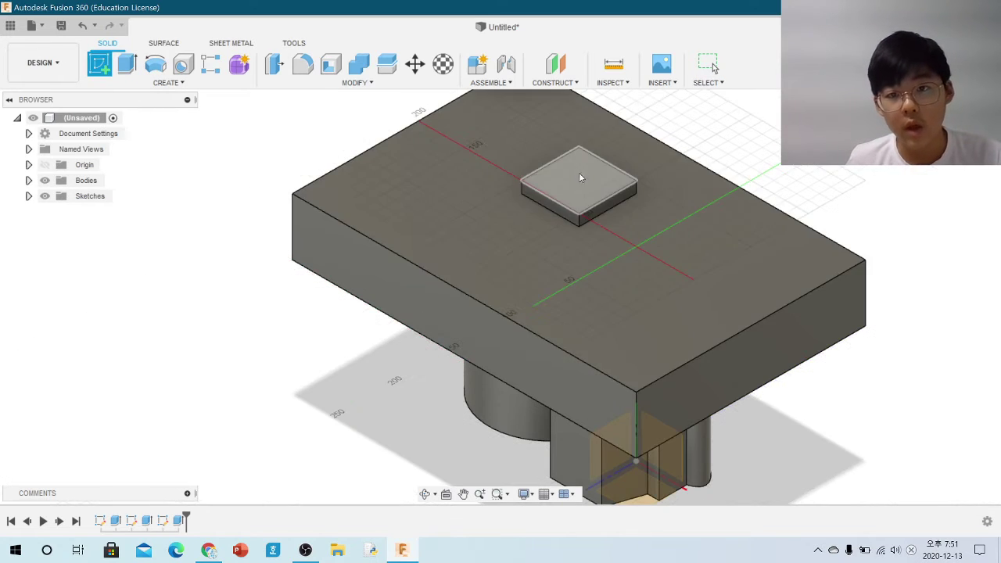
- Sketch a 300 × 200 mm rectangle on the slab top and select the area around the boss
left_click(575, 178)
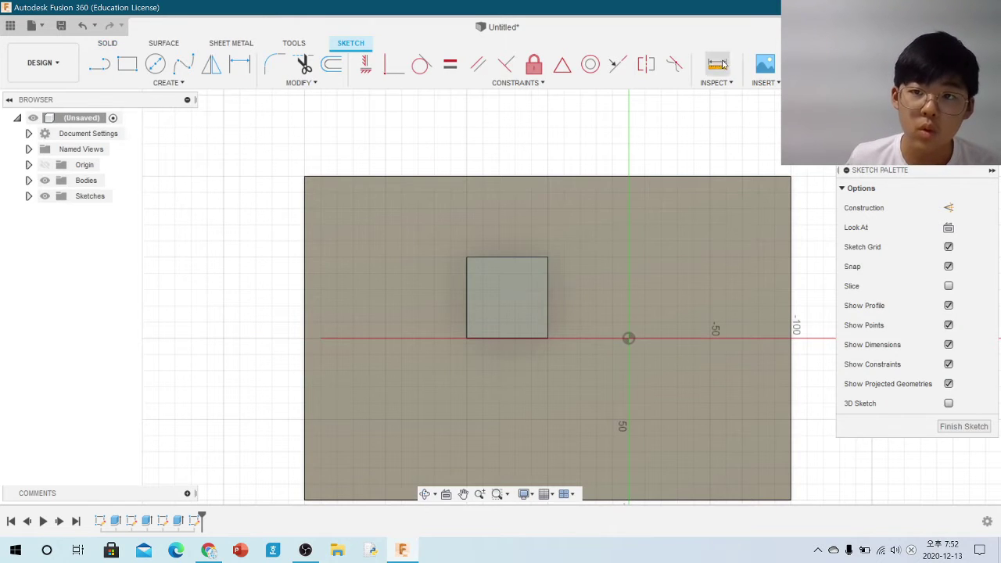
left_click(128, 65)
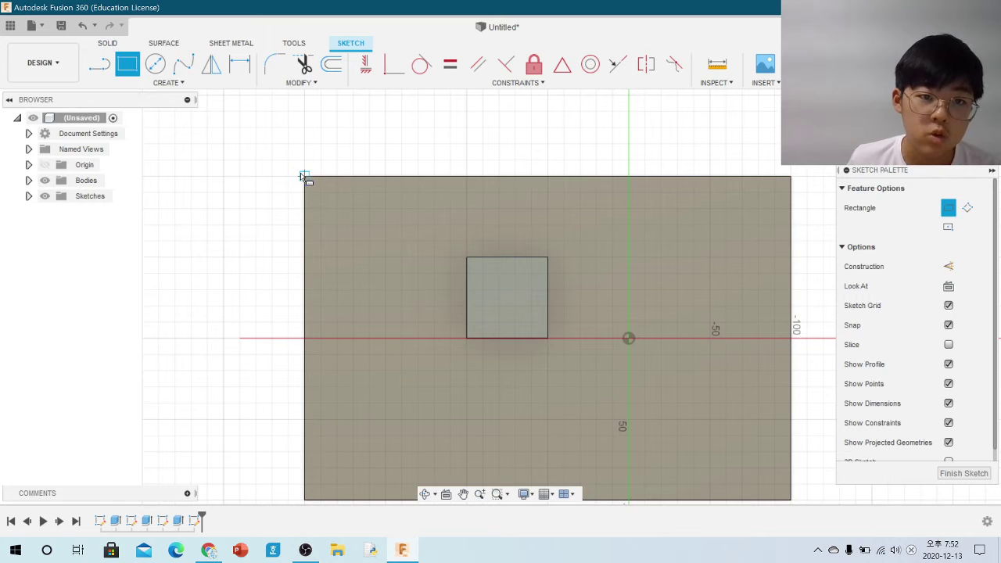
left_click(305, 177)
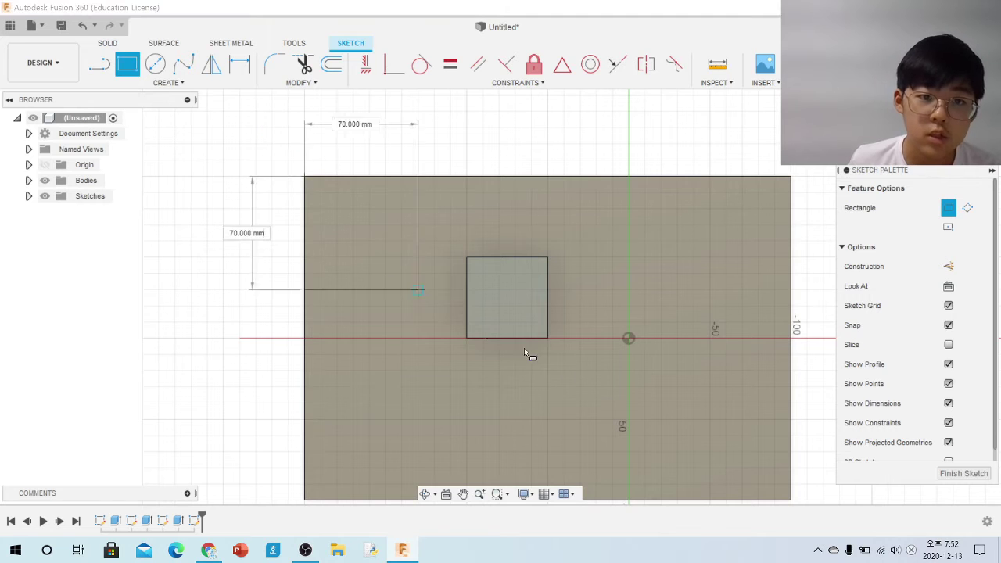
left_click(791, 500)
left_click(963, 473)
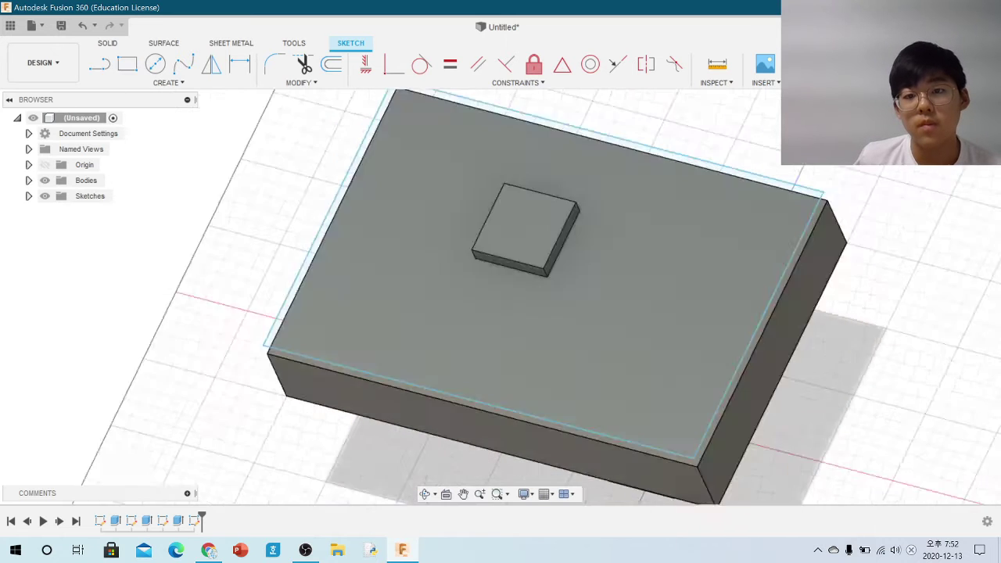
left_click(483, 260)
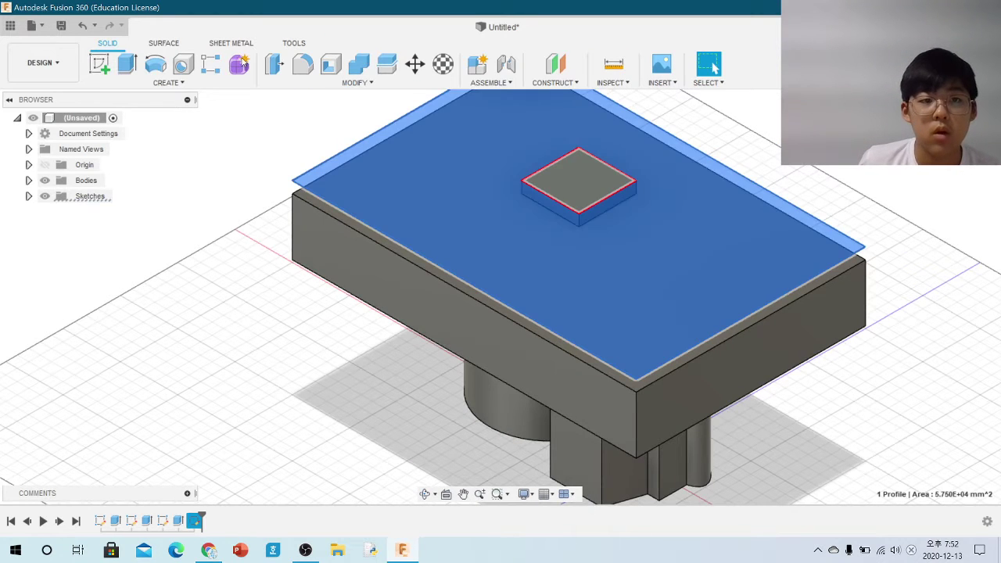
- Extrude that area 40 mm as a new body
left_click(124, 63)
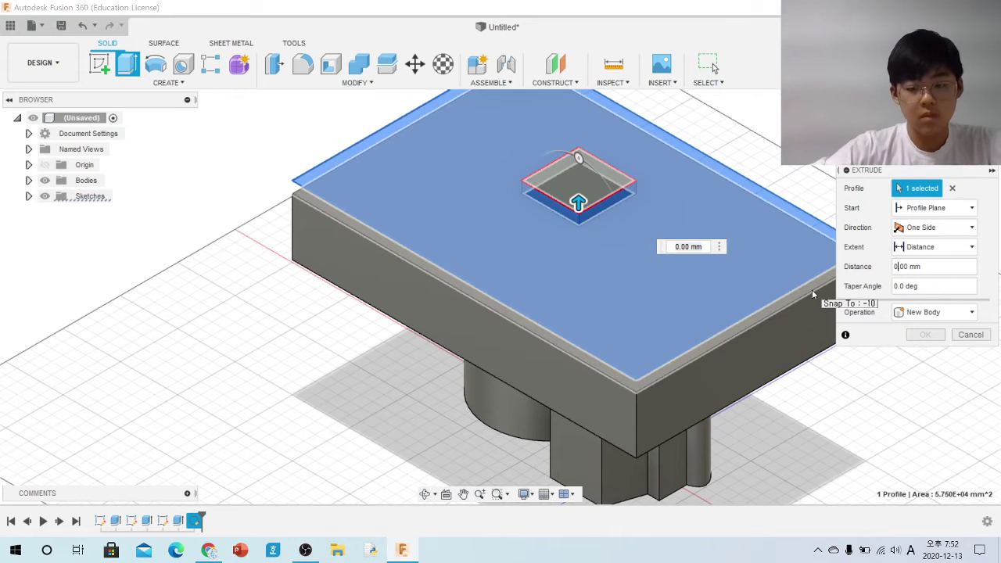
type("40")
key("Return")
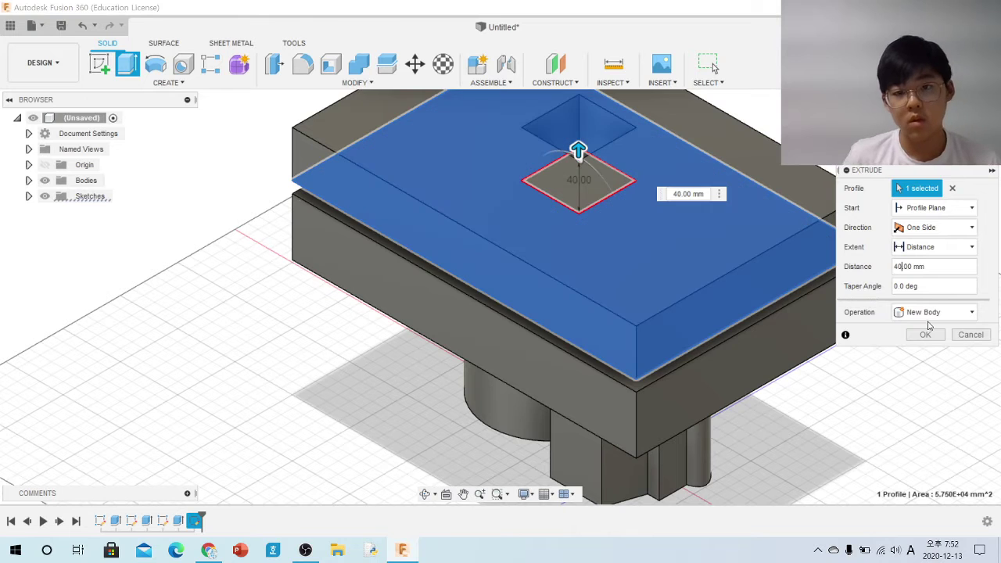
left_click(925, 334)
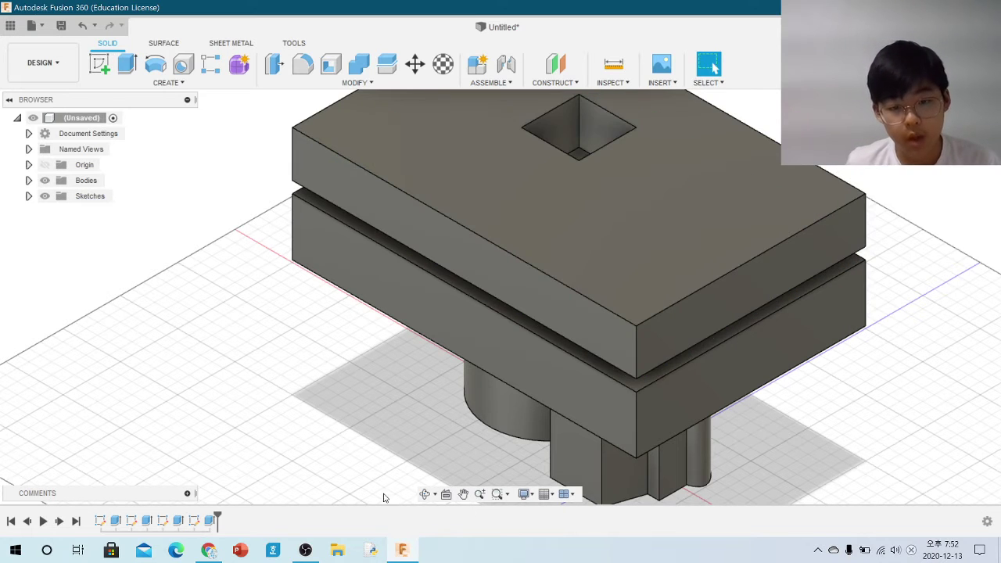
- Switch to a different orbit style and turn the stacked slabs to view them from below, the sides and the top with the square hole
left_click(422, 495)
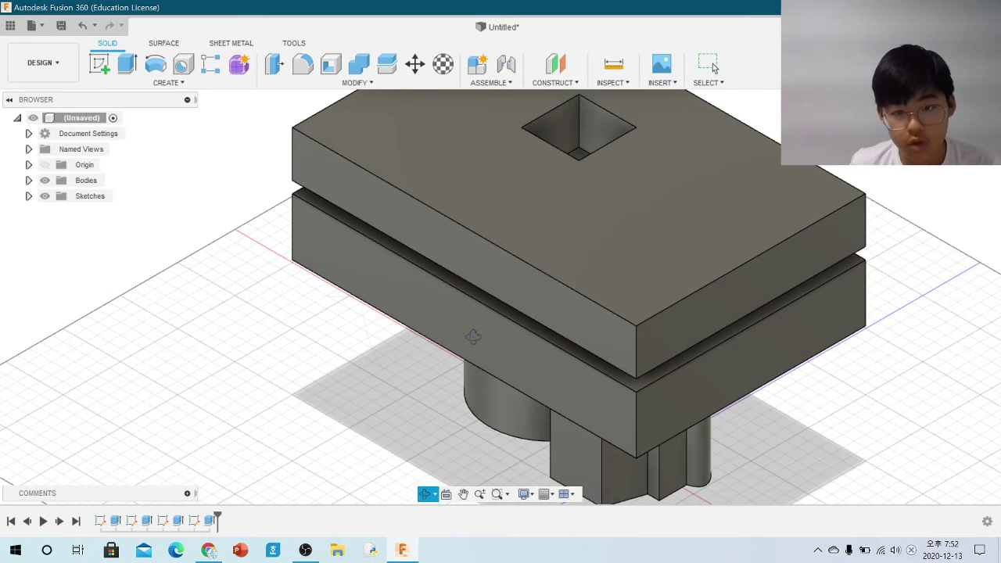
mouse_move(473, 330)
left_mouse_down()
mouse_move(461, 272)
mouse_move(435, 279)
mouse_move(378, 245)
mouse_move(290, 165)
mouse_move(212, 143)
mouse_move(341, 230)
mouse_move(429, 424)
left_mouse_up()
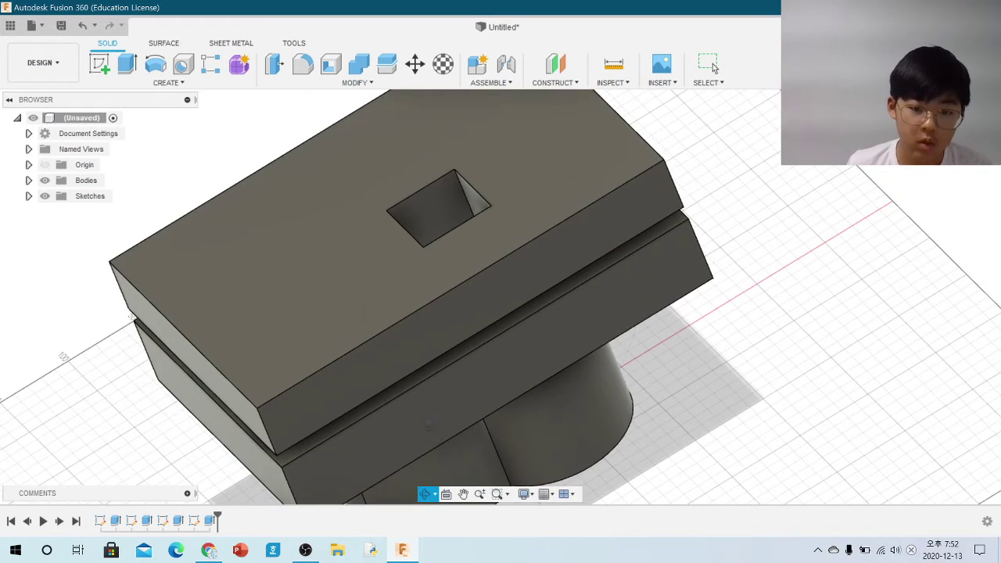
left_click(434, 496)
left_click(442, 525)
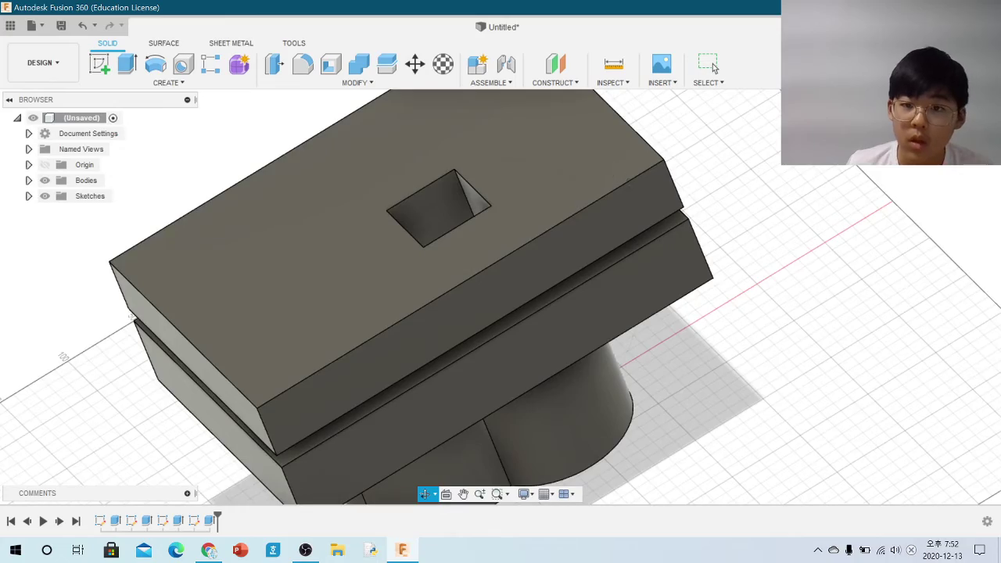
mouse_move(131, 316)
left_mouse_down()
mouse_move(327, 78)
mouse_move(422, 206)
mouse_move(472, 230)
left_mouse_up()
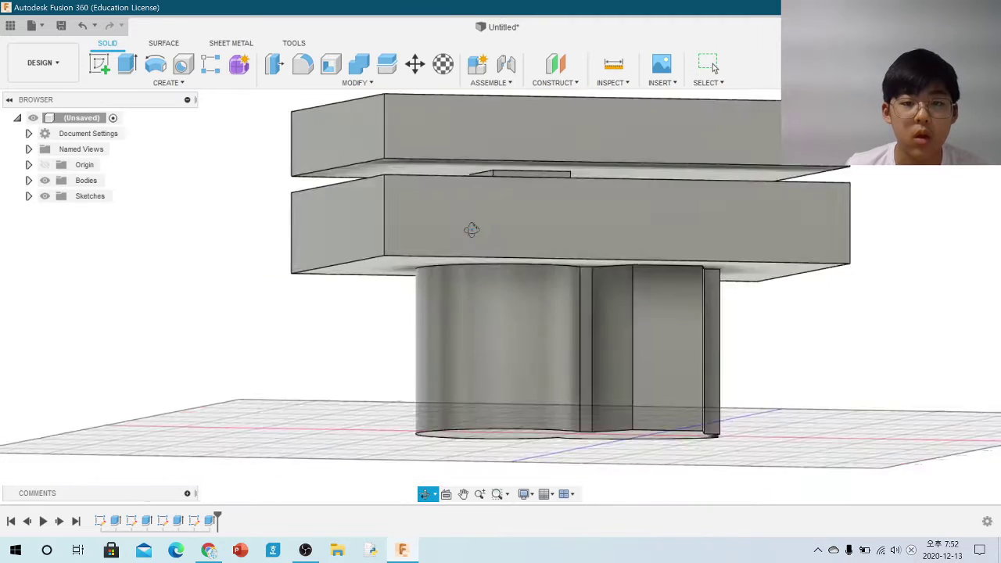
left_click_drag(472, 229, 453, 290)
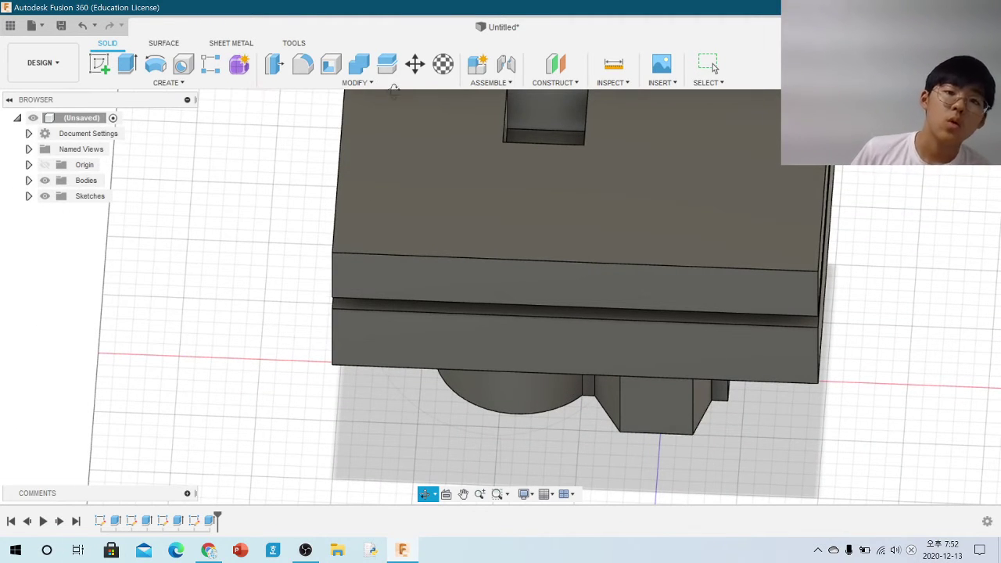
left_click(442, 63)
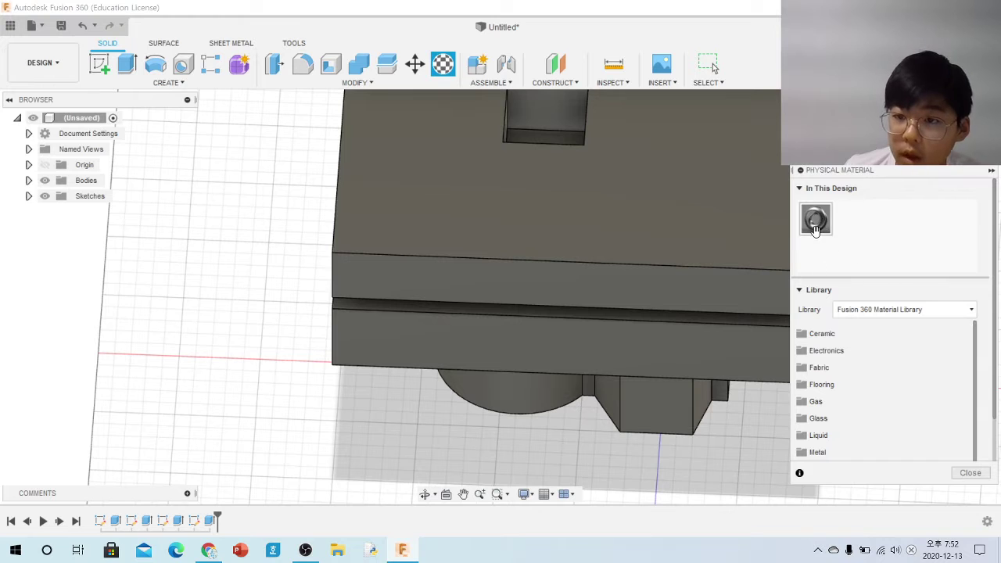
left_click_drag(815, 227, 681, 217)
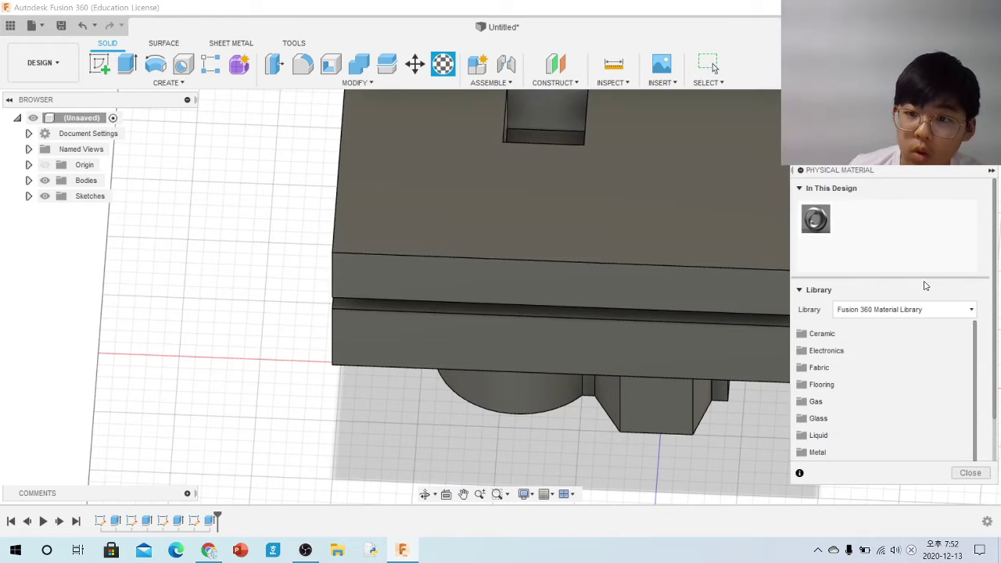
scroll(826, 368, "down", 2)
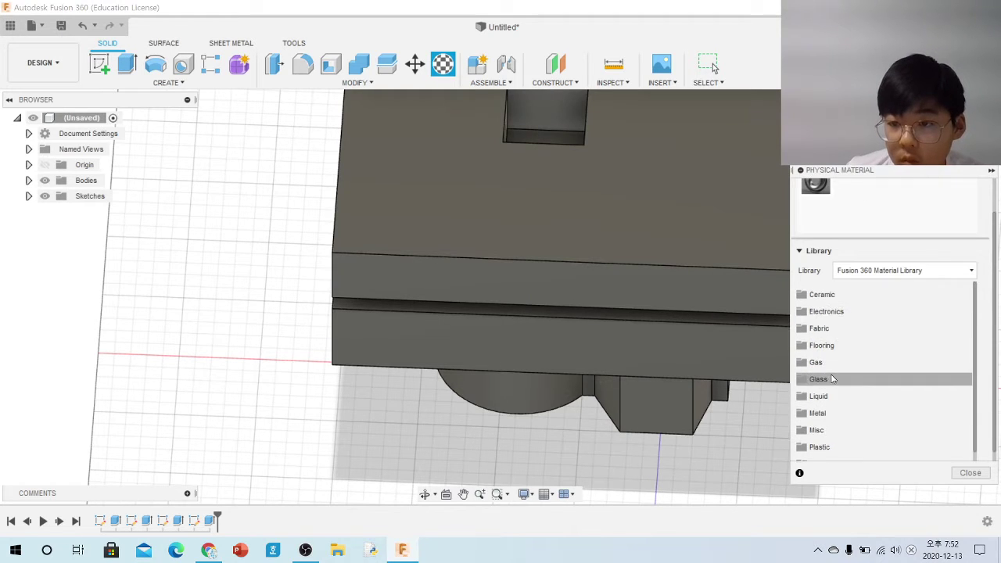
scroll(824, 371, "down", 1)
left_click(821, 300)
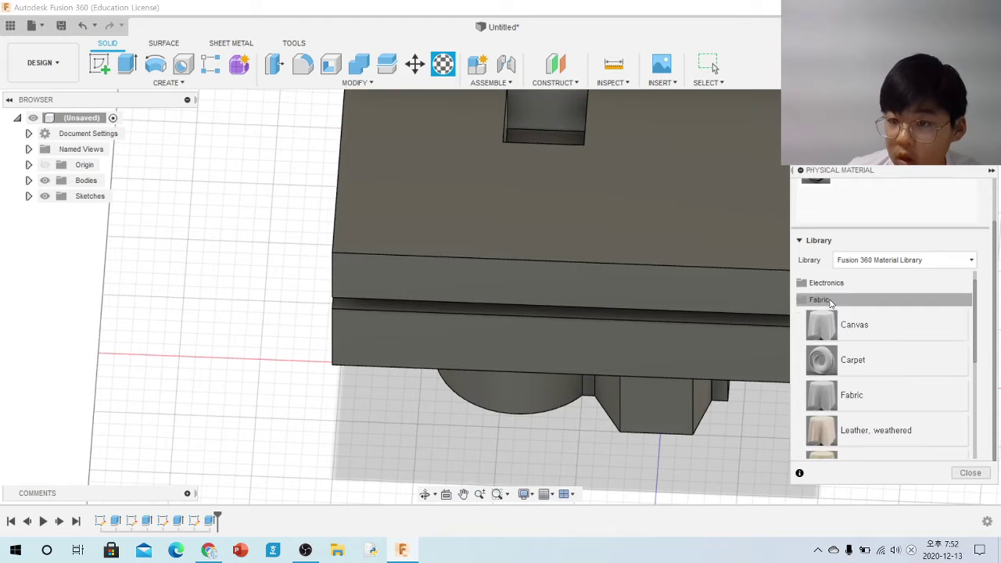
scroll(821, 328, "down", 3)
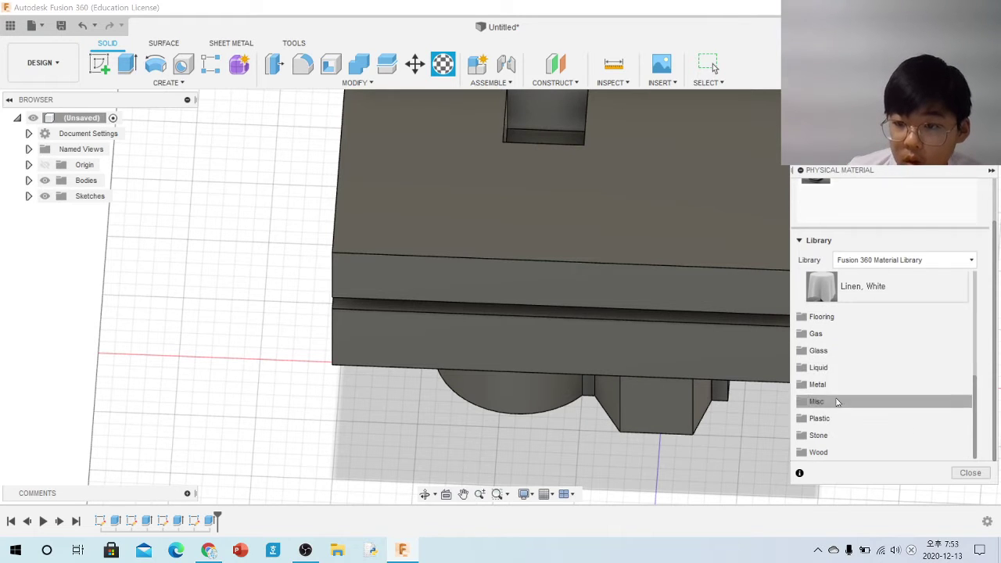
scroll(860, 420, "down", 3)
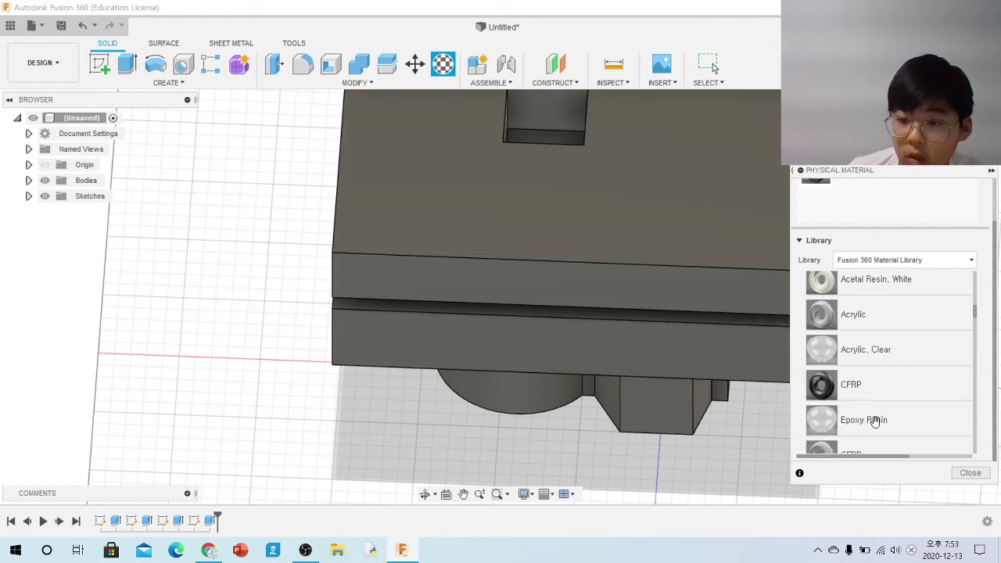
scroll(856, 387, "down", 5)
scroll(856, 385, "down", 5)
scroll(856, 381, "down", 5)
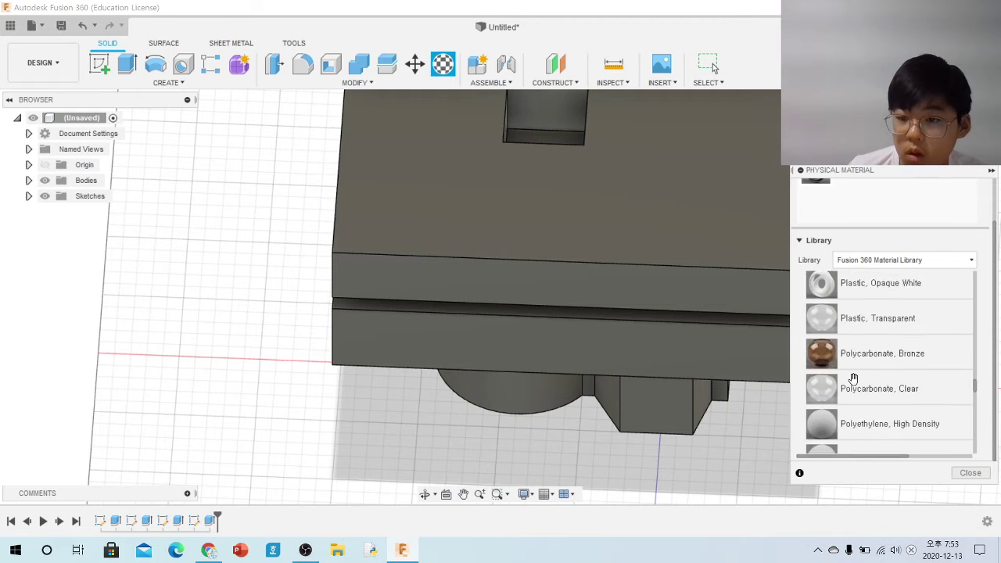
scroll(855, 378, "down", 5)
scroll(855, 376, "down", 5)
scroll(871, 375, "down", 5)
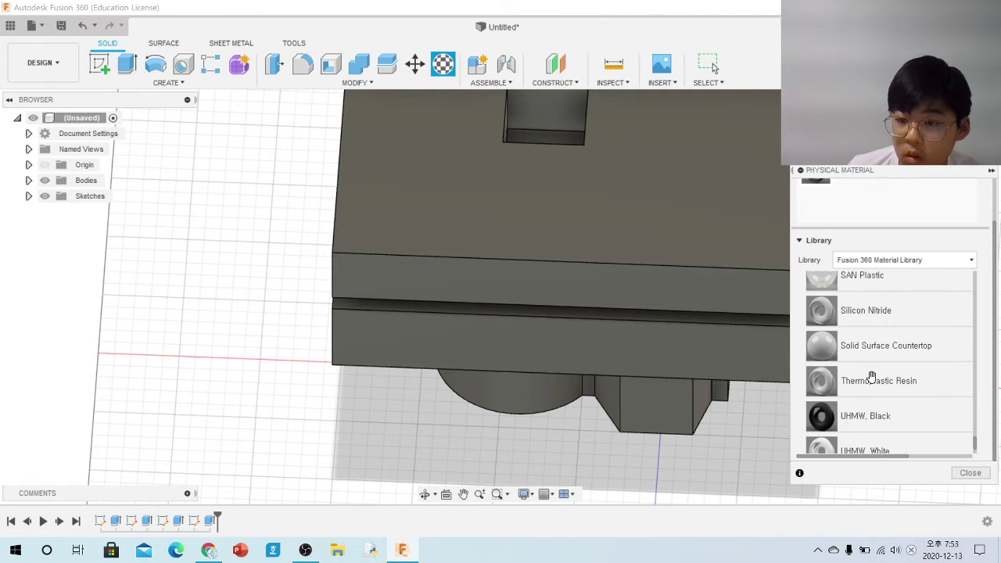
scroll(871, 378, "down", 2)
scroll(853, 406, "up", 3)
scroll(856, 408, "up", 3)
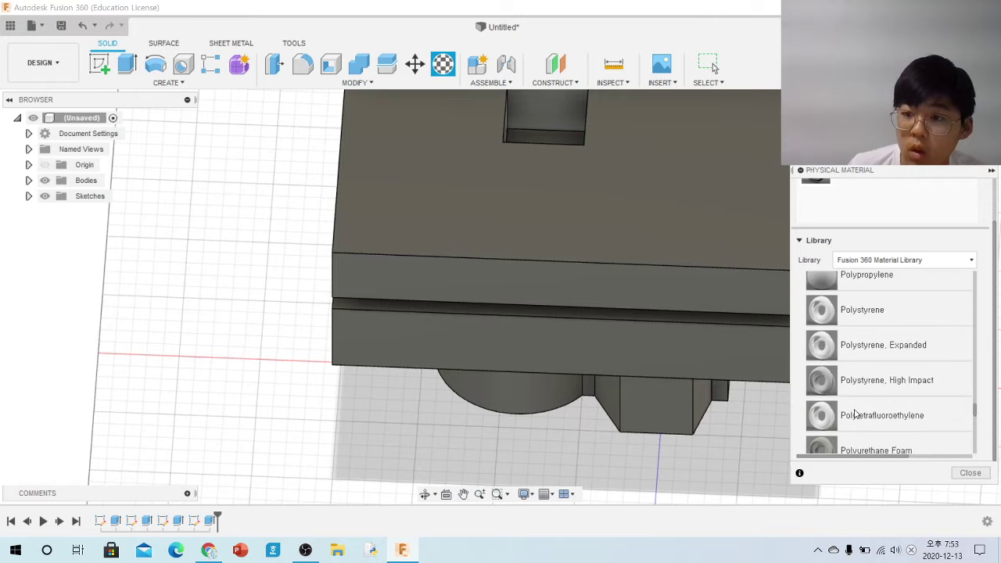
scroll(866, 410, "up", 3)
scroll(870, 408, "up", 3)
scroll(874, 402, "up", 3)
scroll(881, 389, "up", 5)
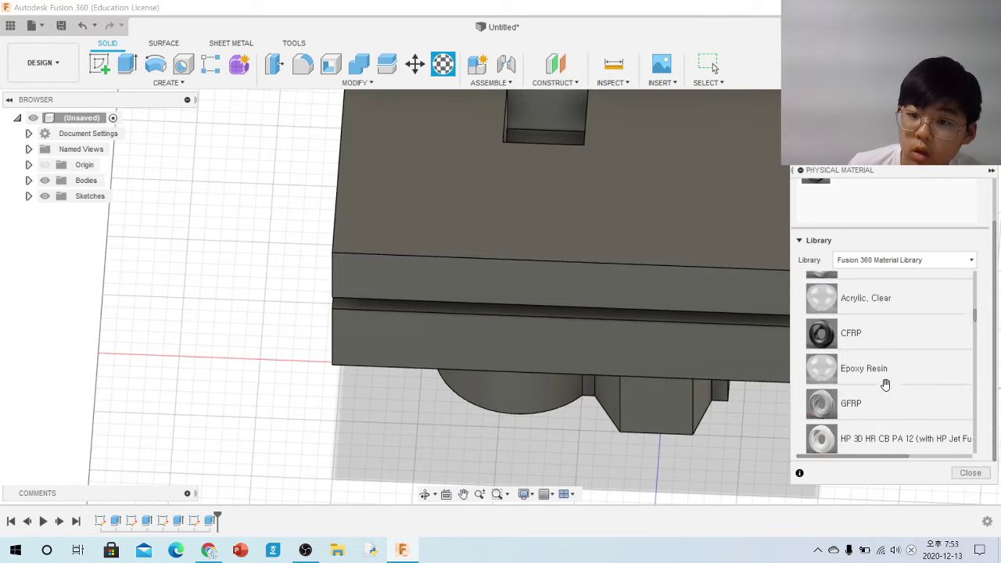
scroll(879, 384, "up", 5)
scroll(876, 388, "up", 1)
scroll(880, 387, "up", 3)
scroll(884, 380, "up", 2)
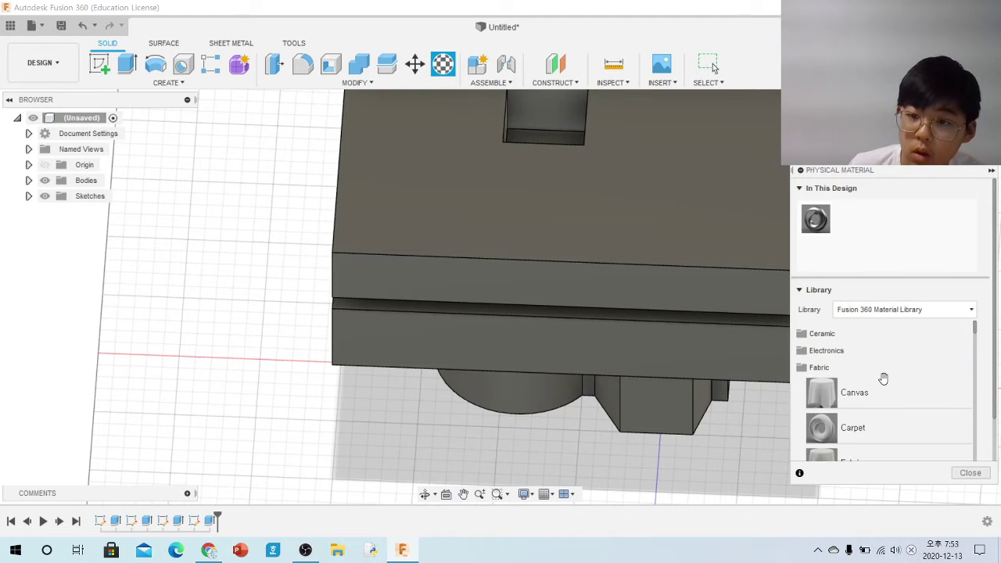
scroll(860, 397, "down", 5)
scroll(862, 393, "down", 3)
scroll(860, 391, "up", 1)
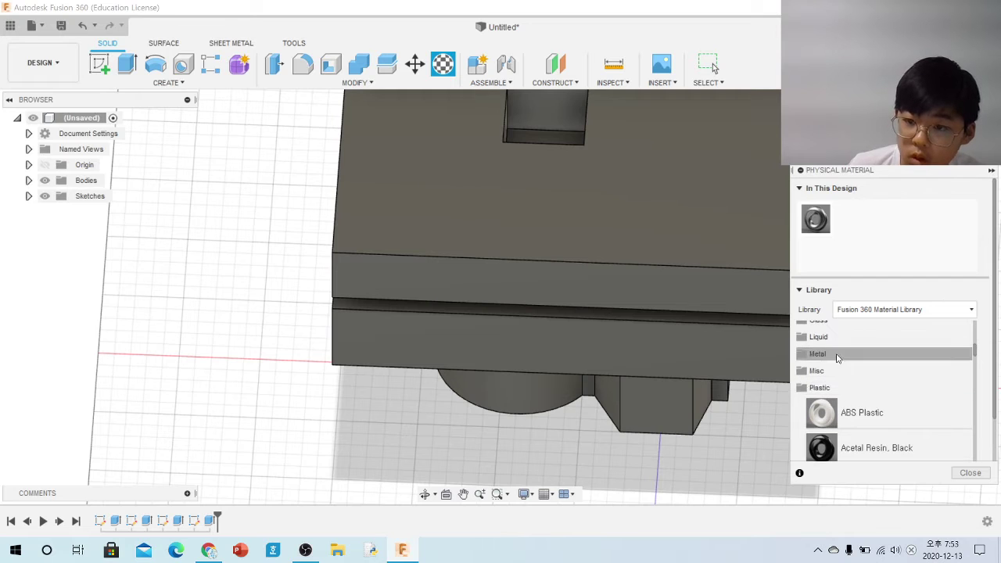
left_click(837, 356)
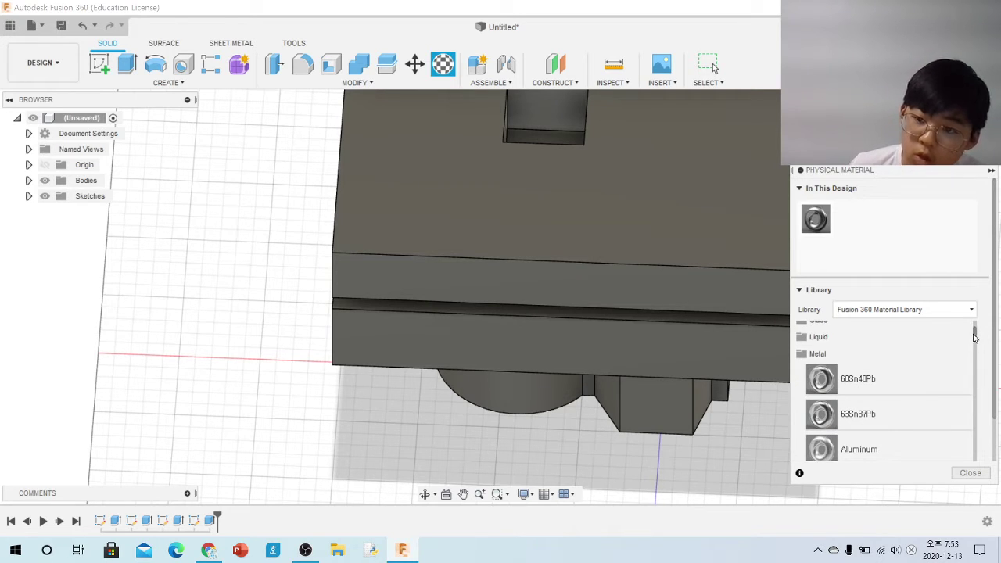
left_click_drag(975, 336, 982, 393)
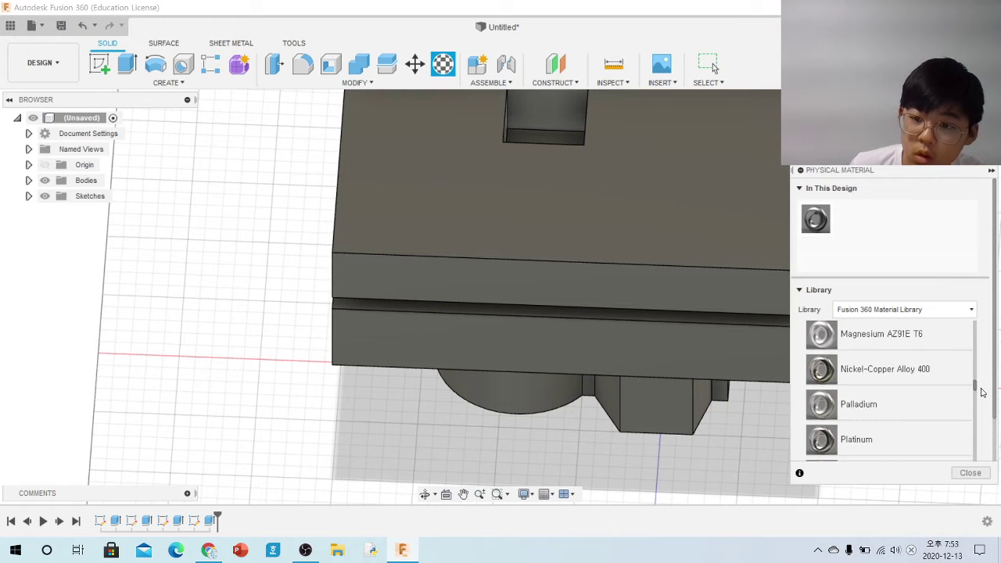
scroll(982, 393, "down", 2)
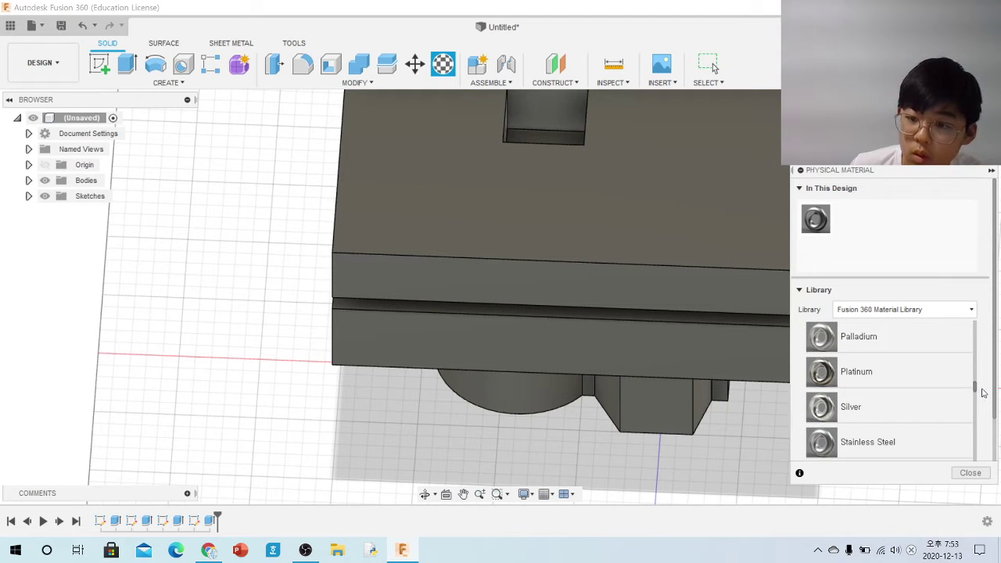
left_click_drag(982, 392, 989, 446)
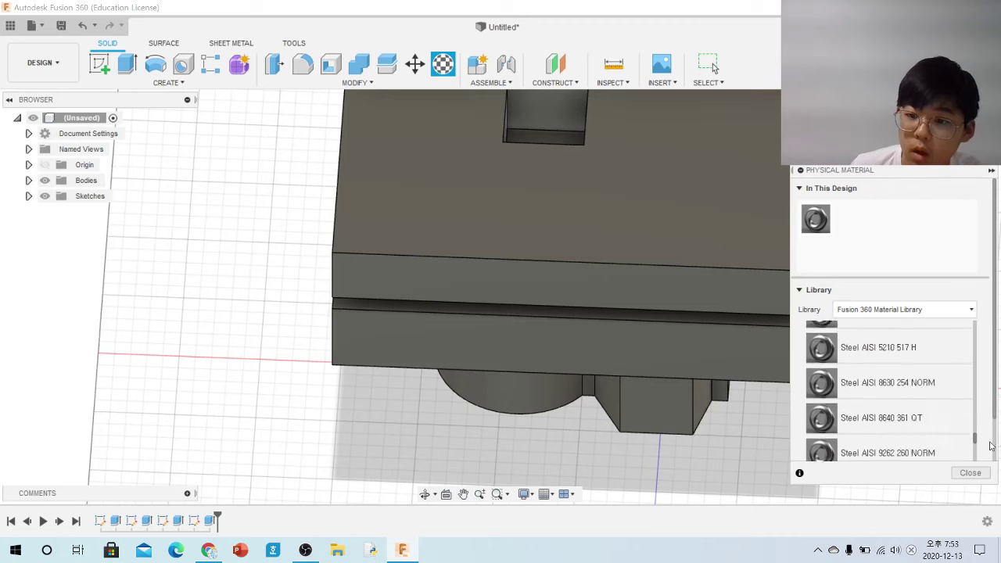
left_click_drag(990, 445, 983, 472)
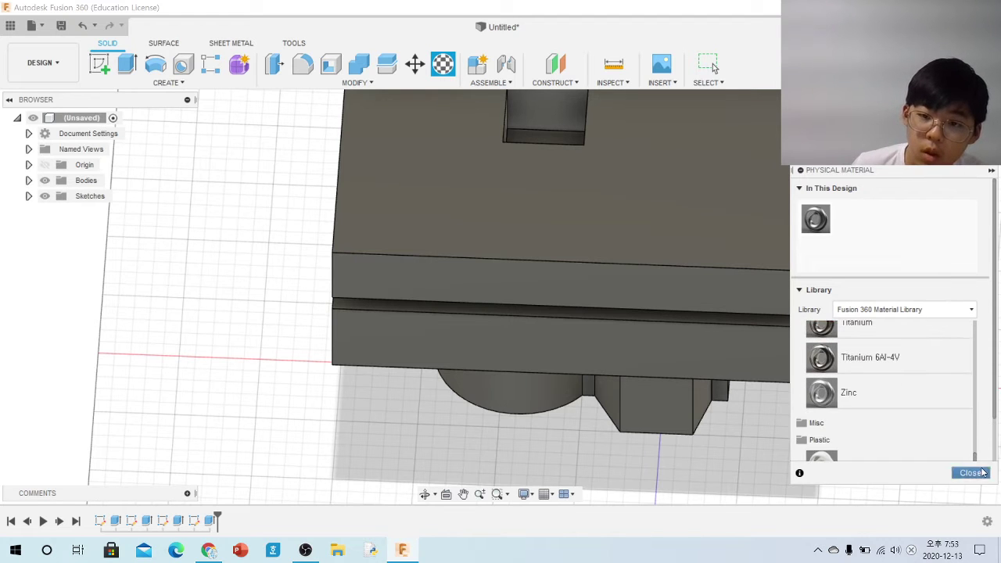
left_click(983, 472)
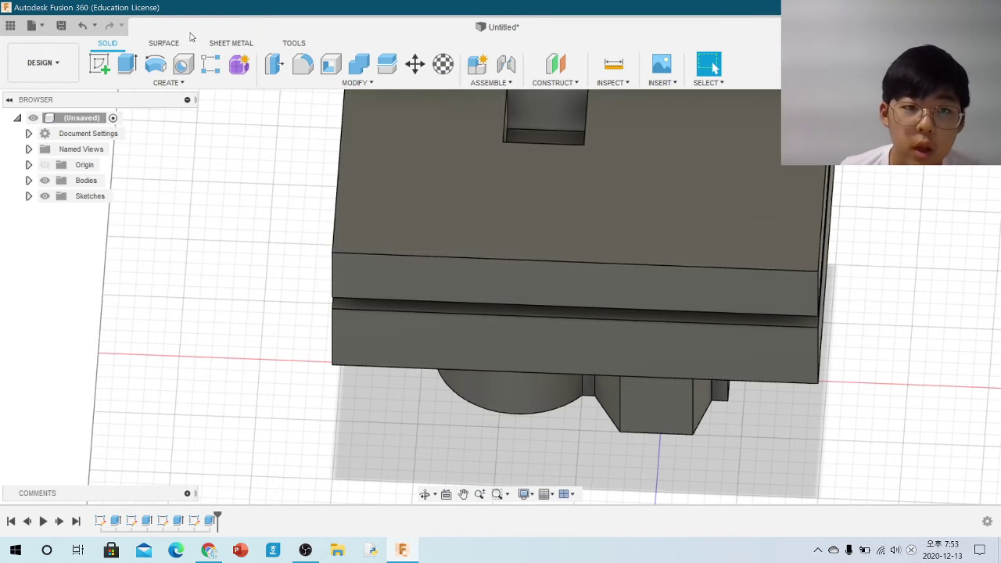
- Shell the upper slab through its front face with a 10 mm inside wall thickness
left_click(331, 63)
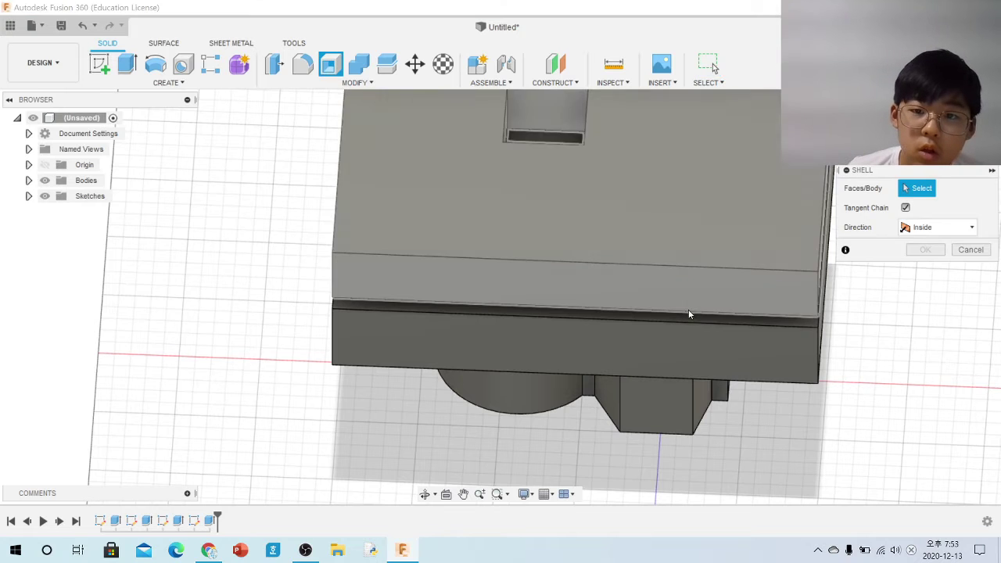
left_click(668, 291)
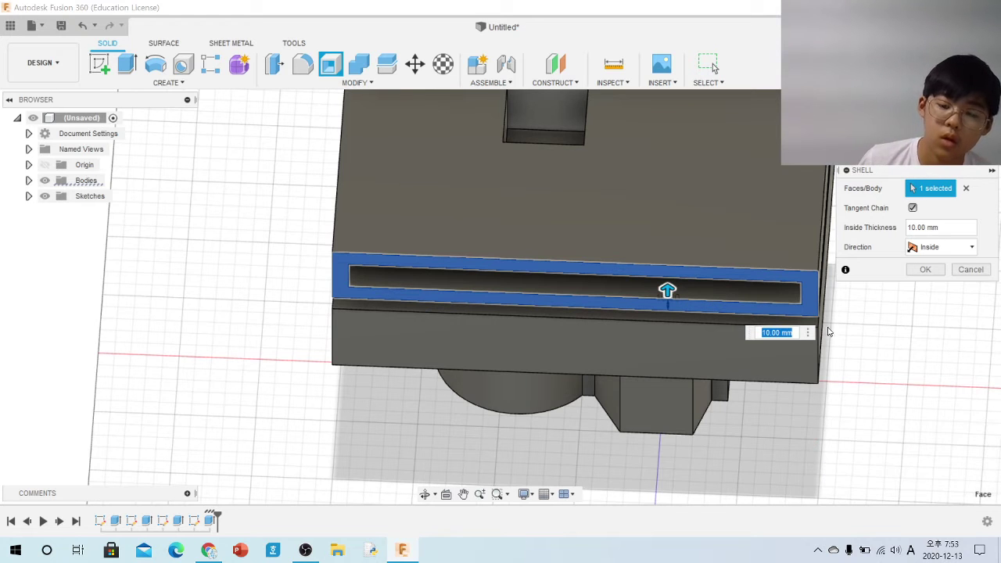
type("50")
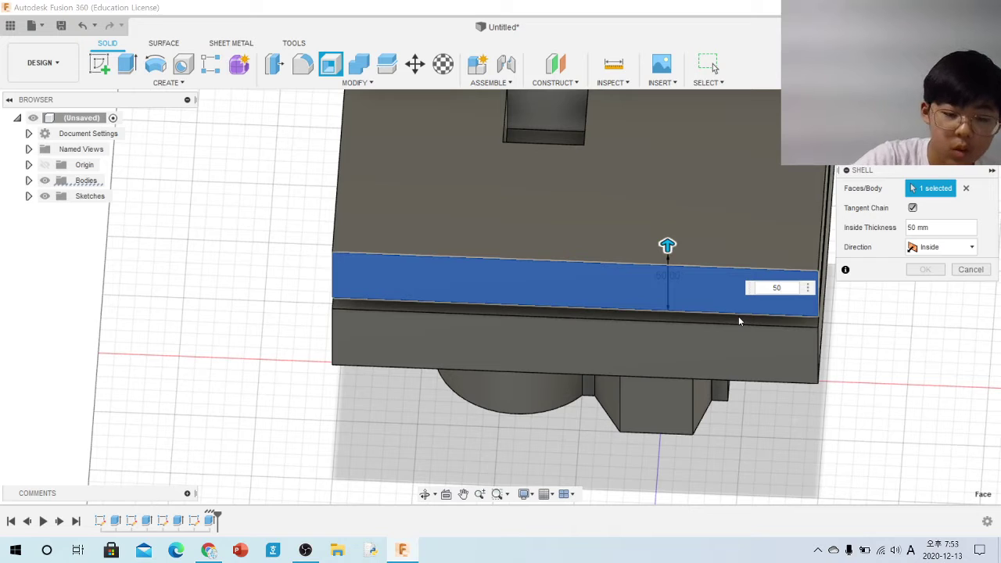
type("2")
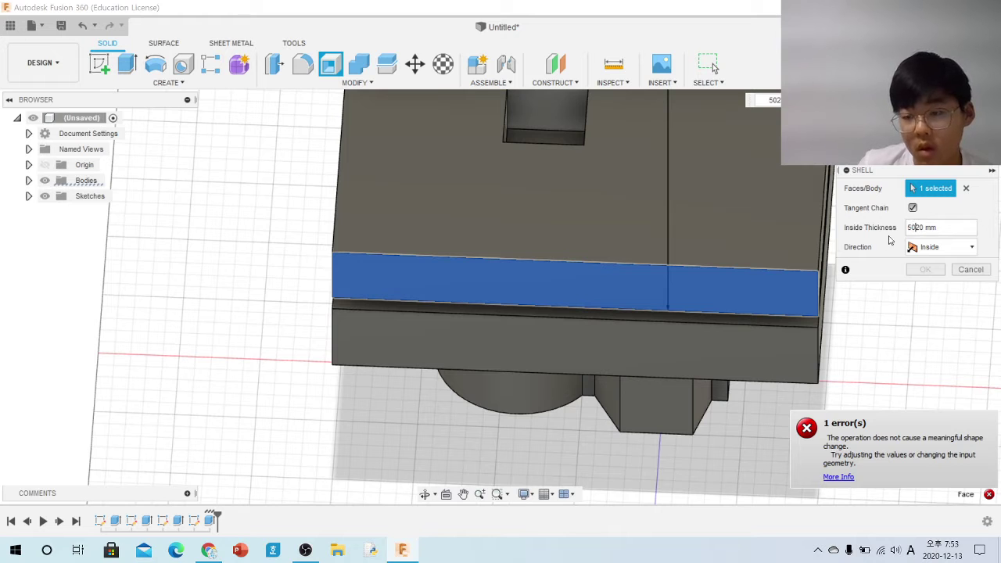
key("ctrl+a")
type("20")
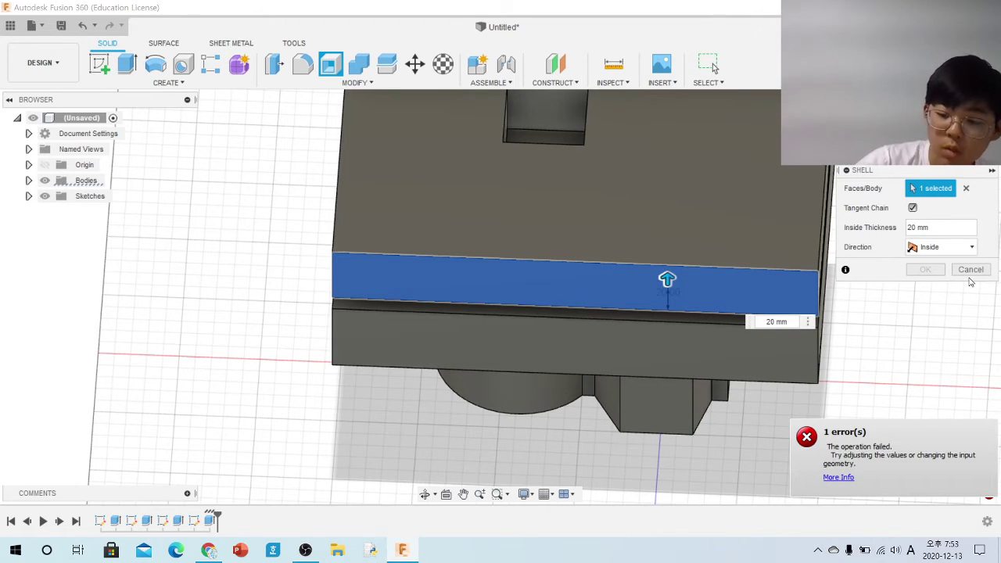
type("1")
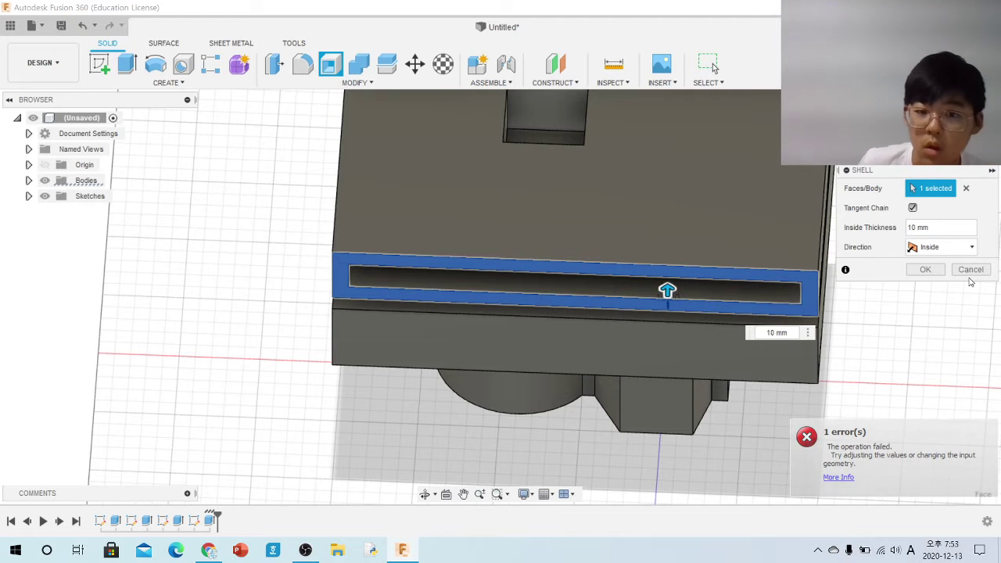
left_click(925, 269)
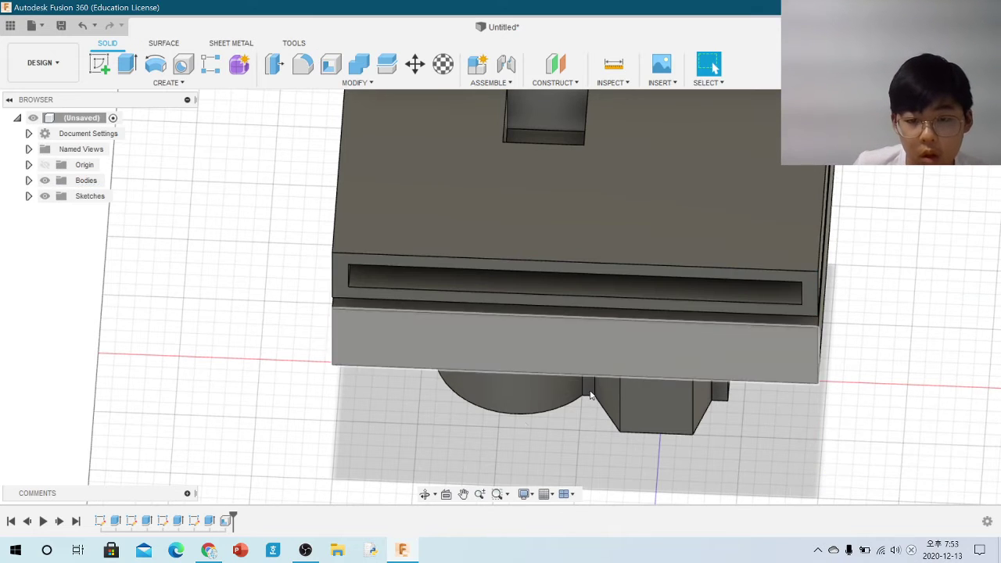
left_click(425, 494)
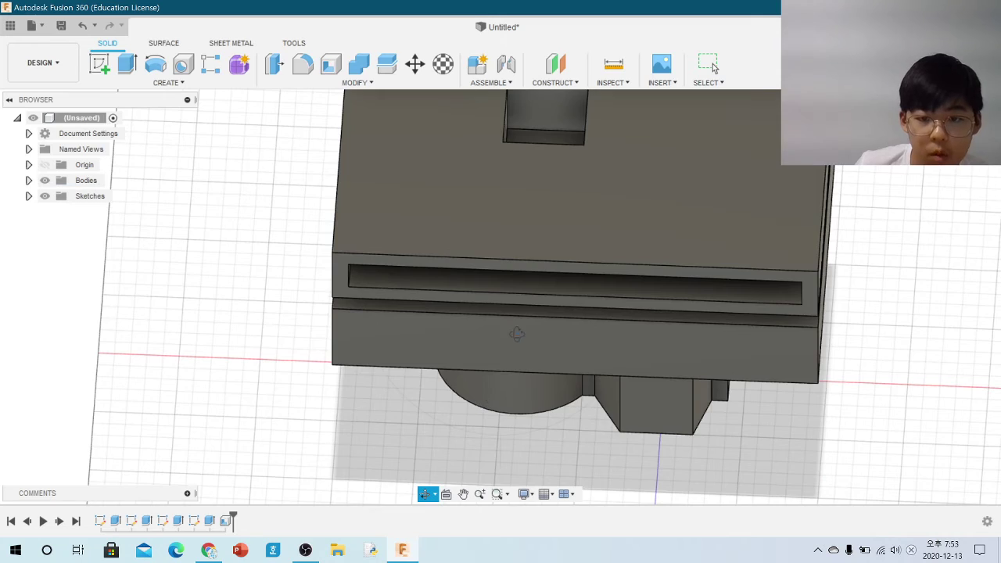
mouse_move(514, 341)
left_mouse_down()
mouse_move(512, 297)
mouse_move(458, 288)
mouse_move(321, 323)
mouse_move(311, 291)
left_mouse_up()
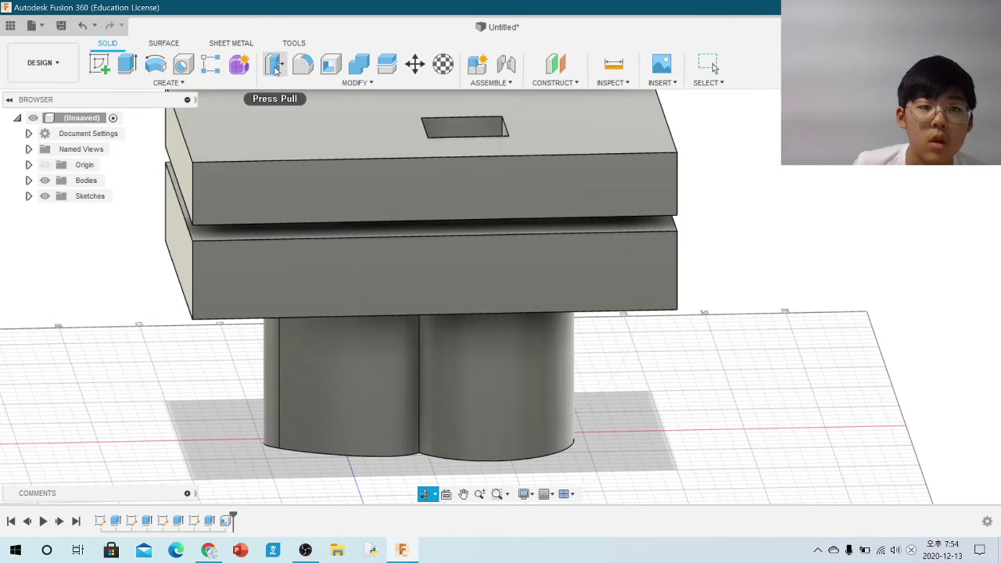
mouse_move(273, 64)
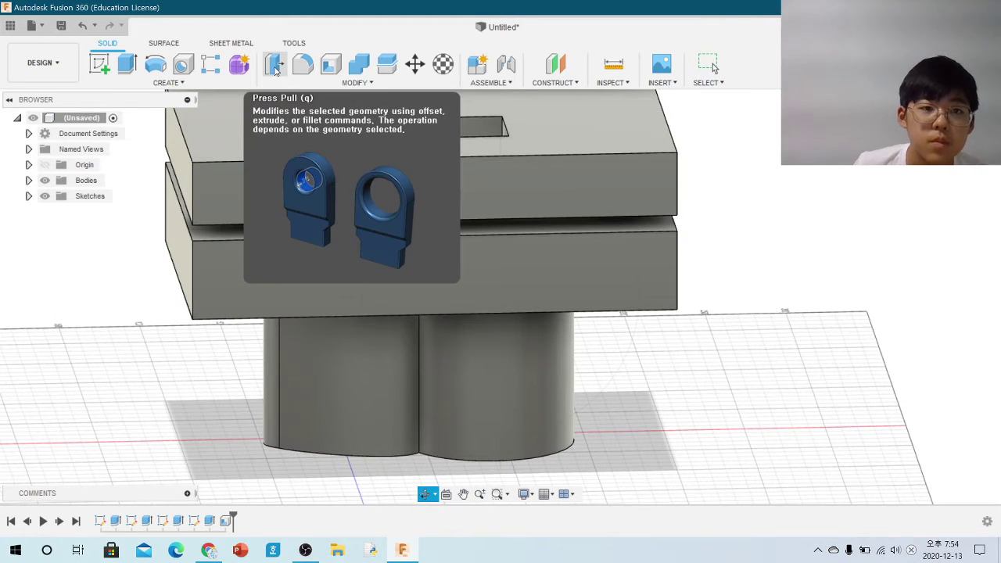
left_click(330, 63)
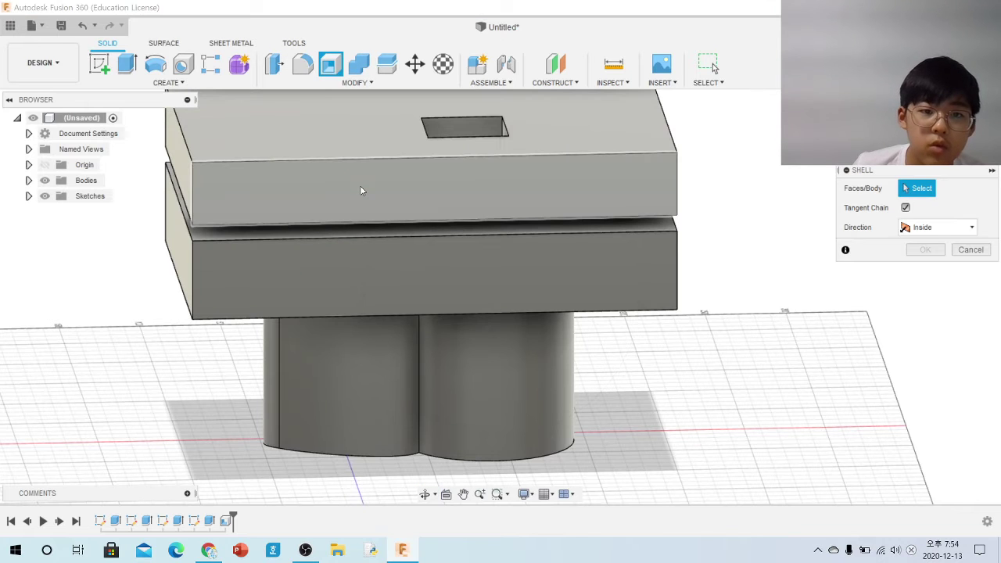
left_click(360, 190)
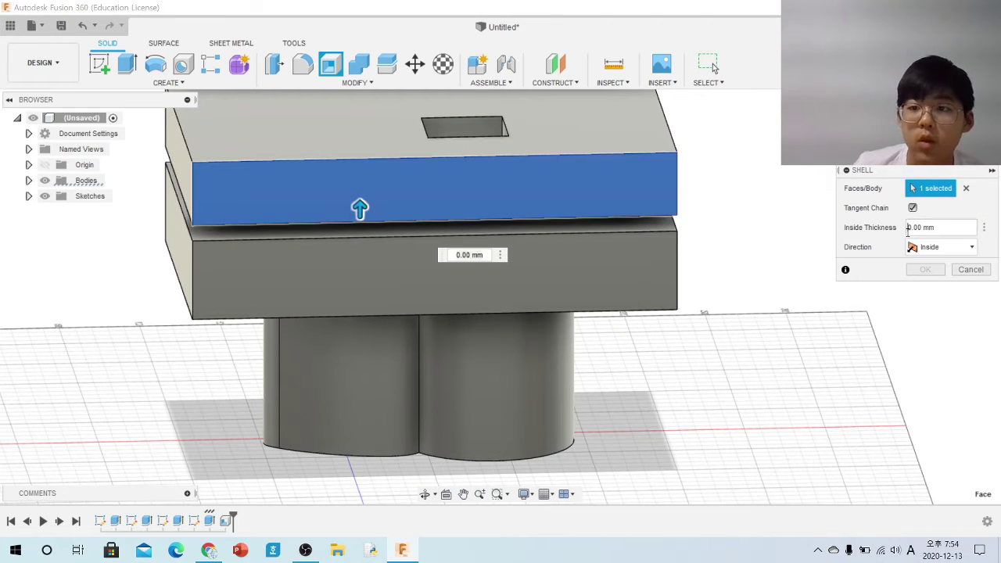
left_click(908, 227)
type("1")
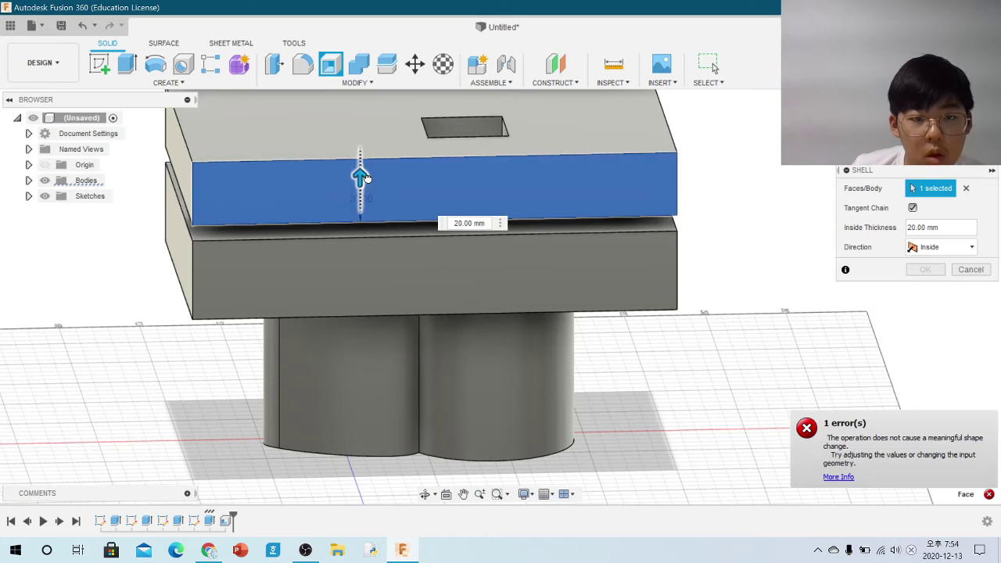
left_click_drag(360, 191, 389, 56)
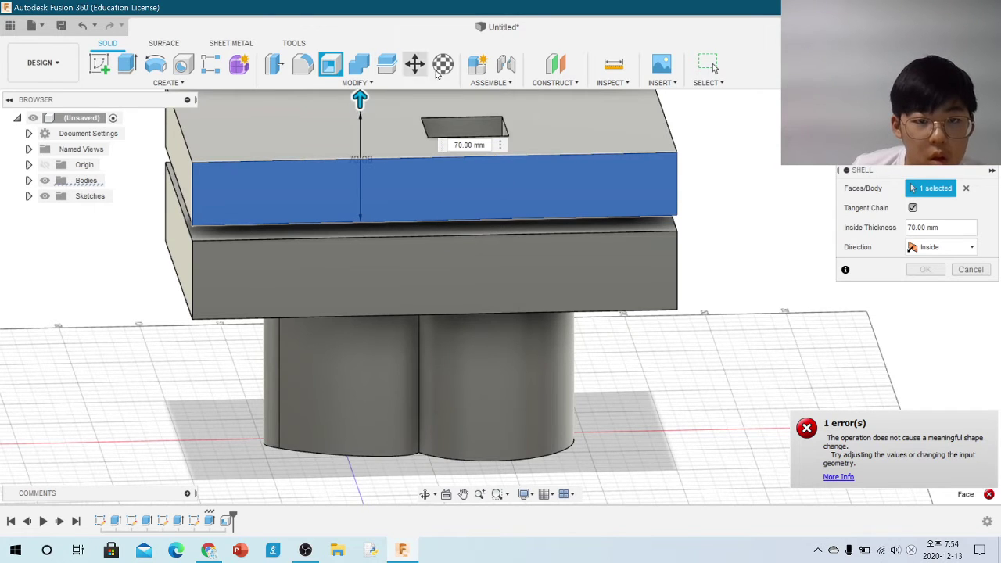
left_click(932, 249)
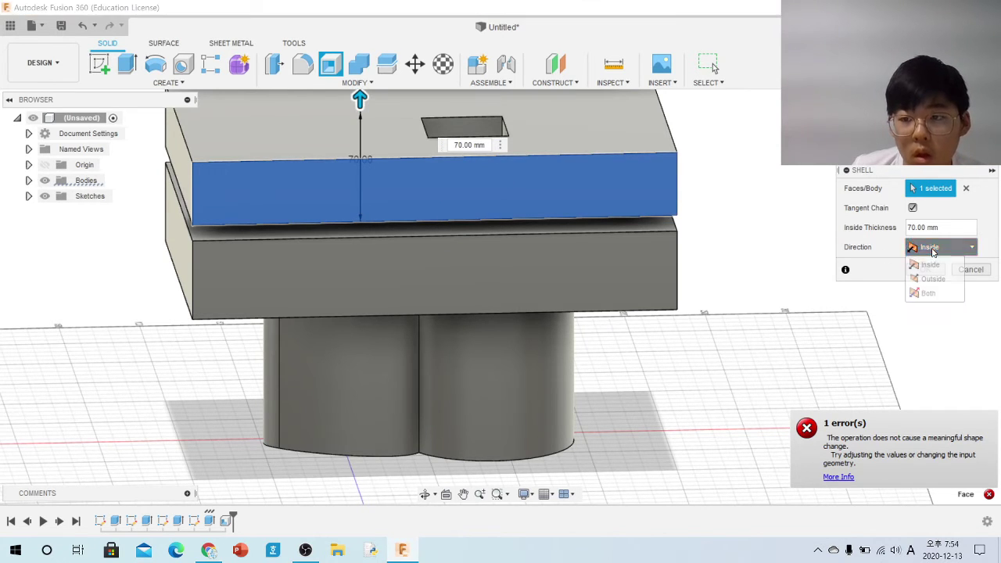
left_click(927, 248)
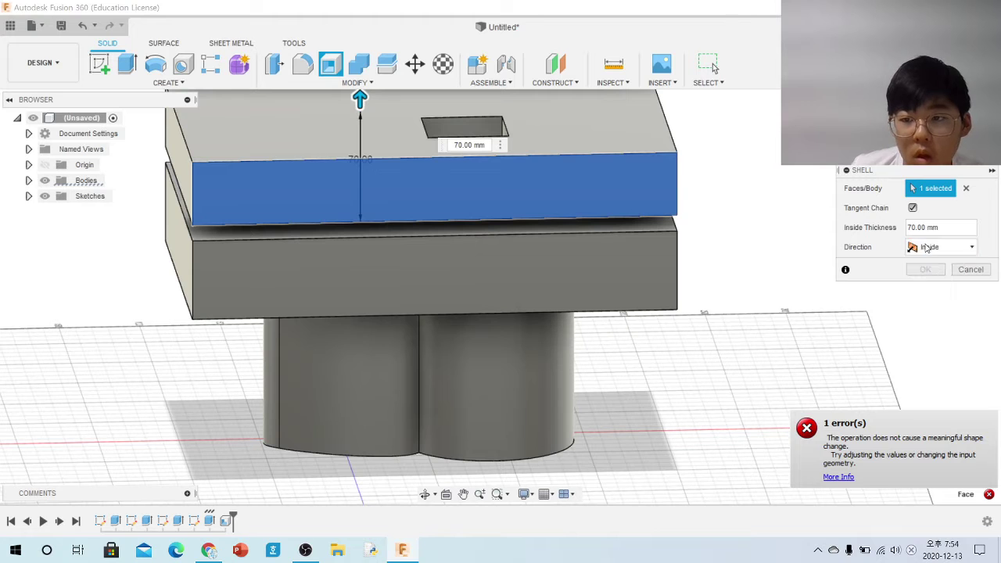
left_click(970, 268)
left_click(427, 494)
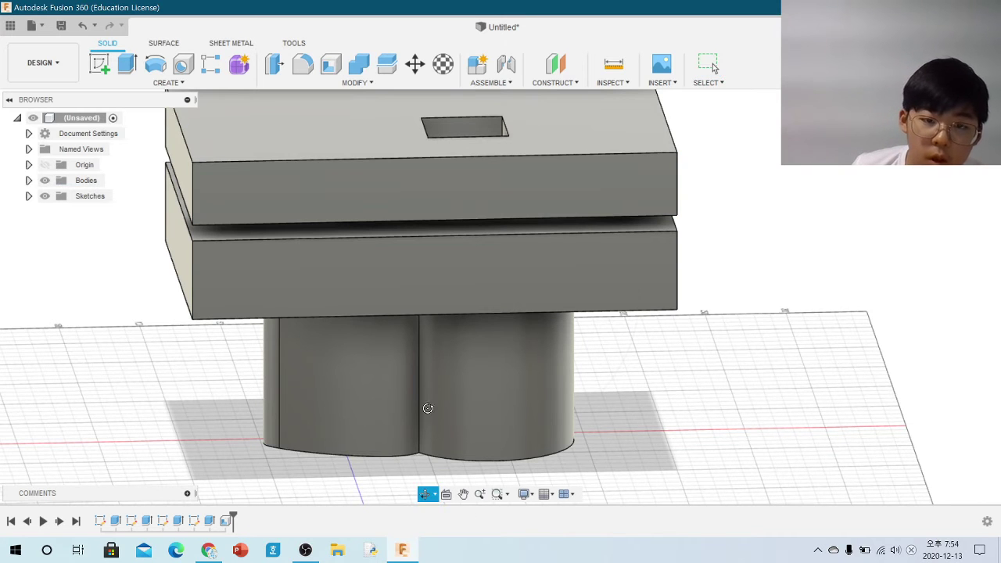
left_click_drag(443, 367, 627, 355)
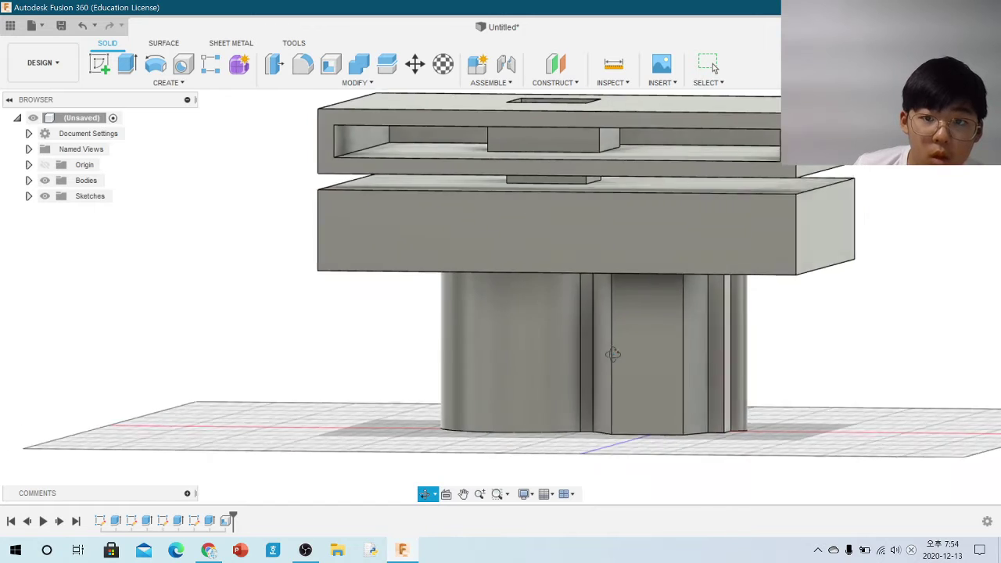
left_click(712, 63)
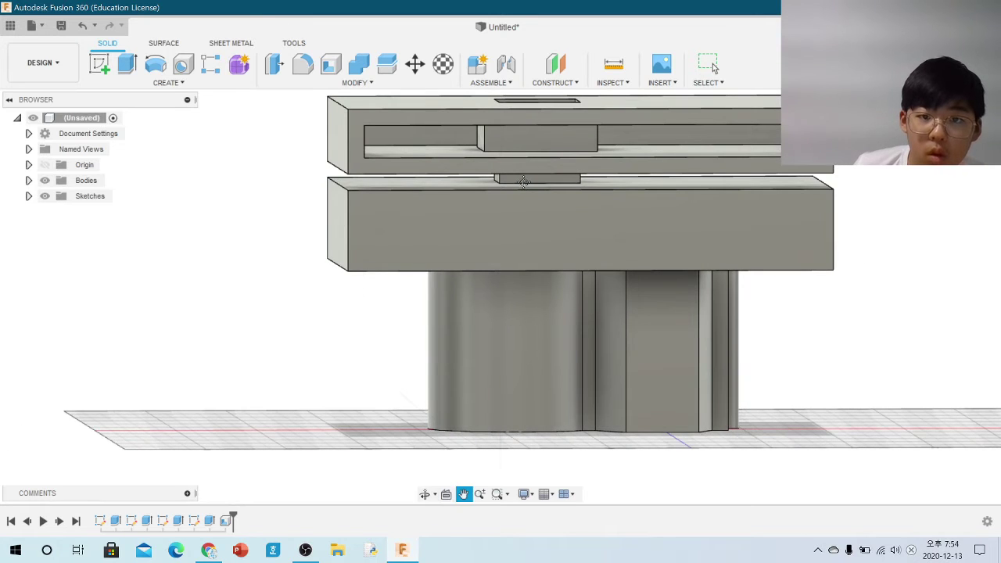
scroll(602, 242, "down", 3)
scroll(603, 254, "up", 5)
scroll(567, 225, "up", 3)
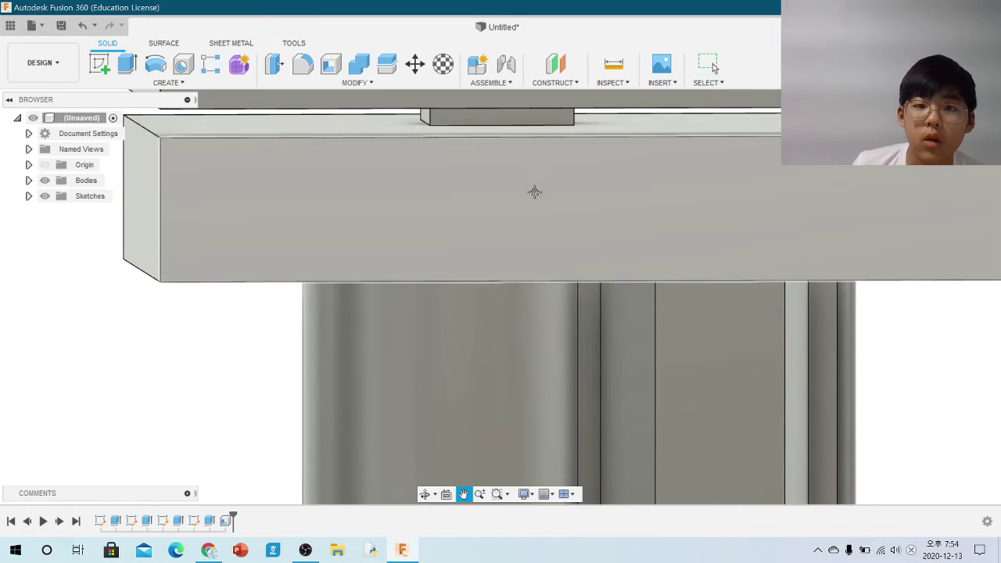
scroll(534, 191, "down", 3)
scroll(576, 391, "down", 2)
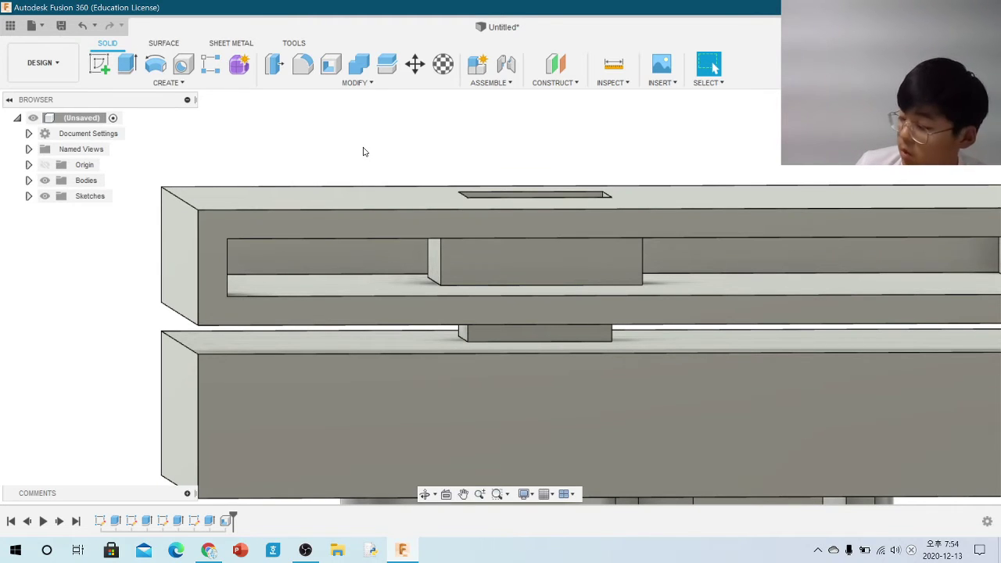
scroll(369, 154, "up", 2)
scroll(370, 155, "up", 1)
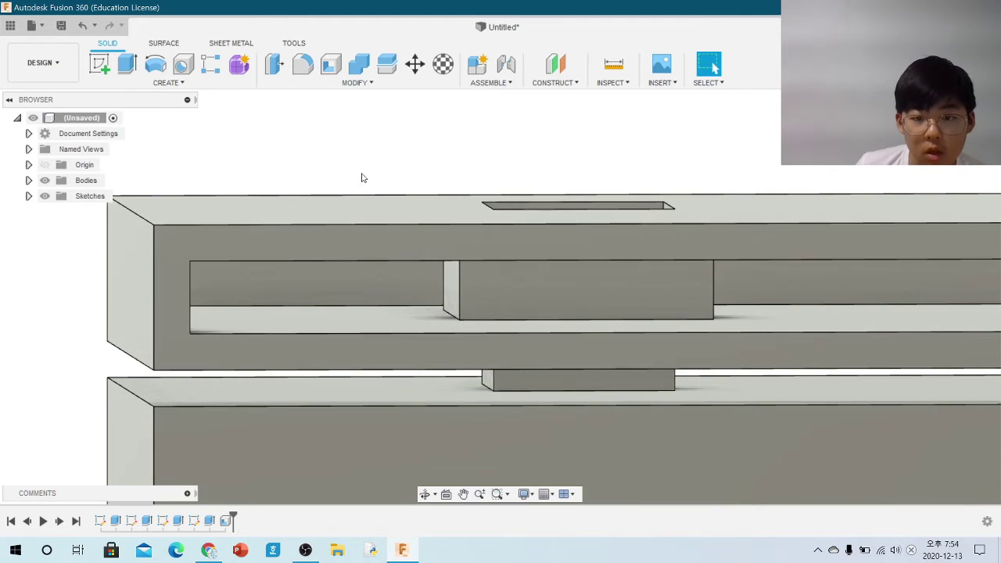
scroll(354, 235, "up", 2)
scroll(443, 346, "up", 2)
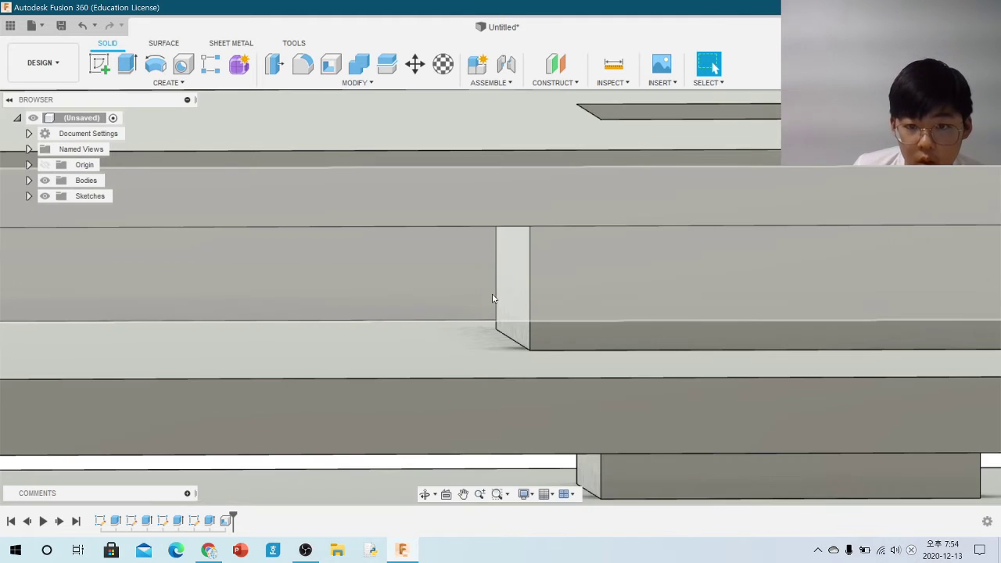
scroll(469, 410, "down", 1)
scroll(503, 389, "down", 1)
scroll(516, 383, "down", 3)
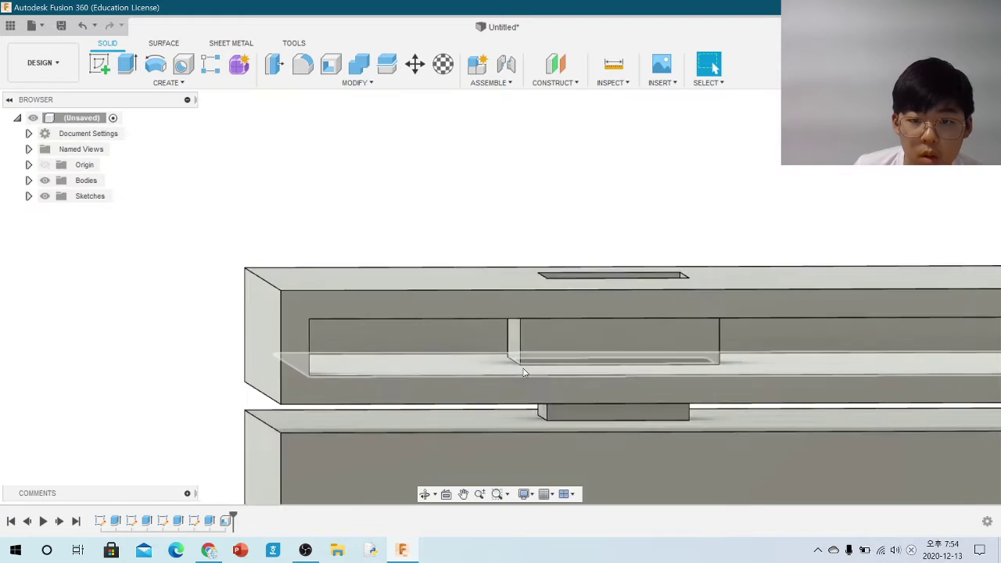
middle_click_drag(849, 196, 693, 117)
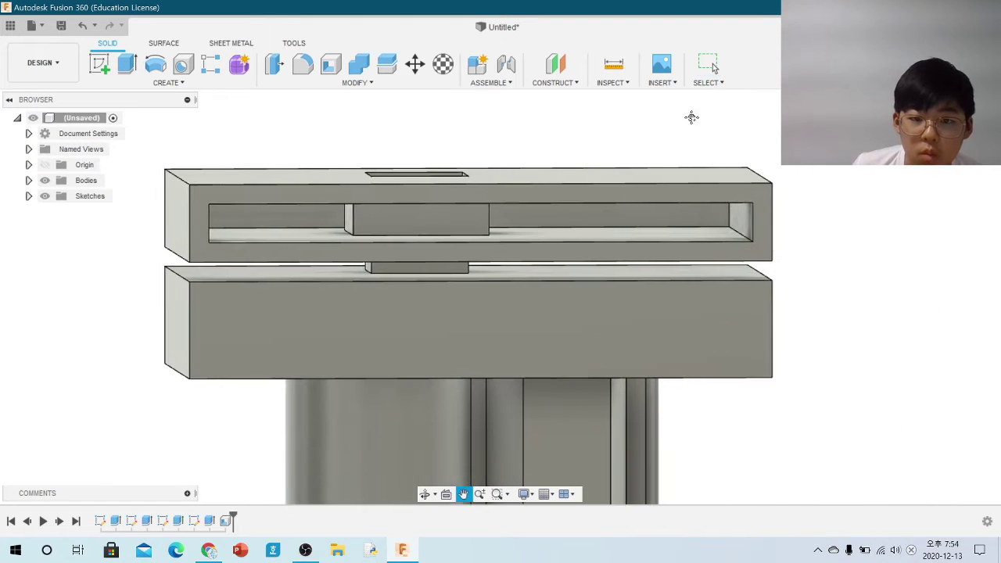
- Offset the lower slab's front face by 1000 mm and view the result from above
left_click(481, 350)
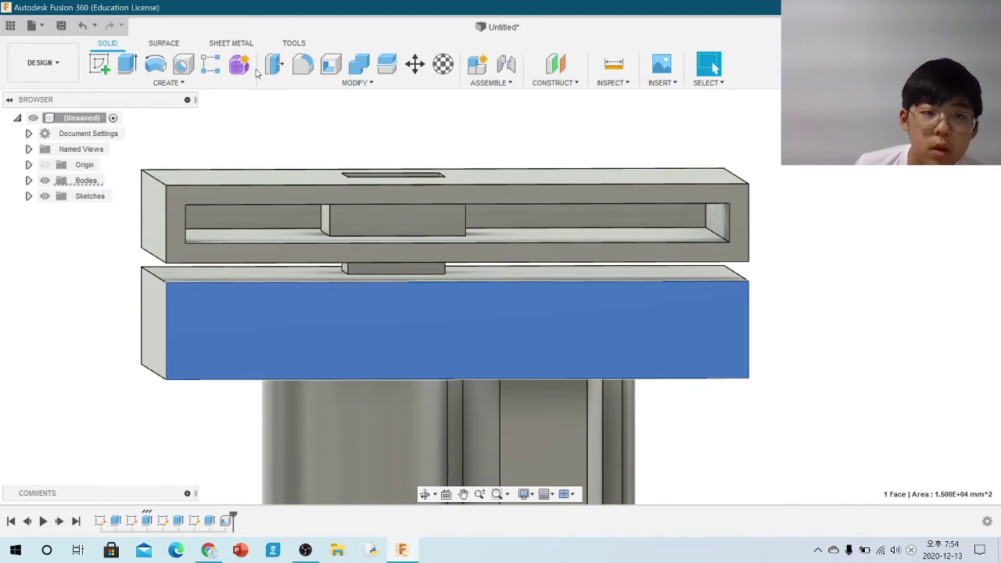
left_click(276, 66)
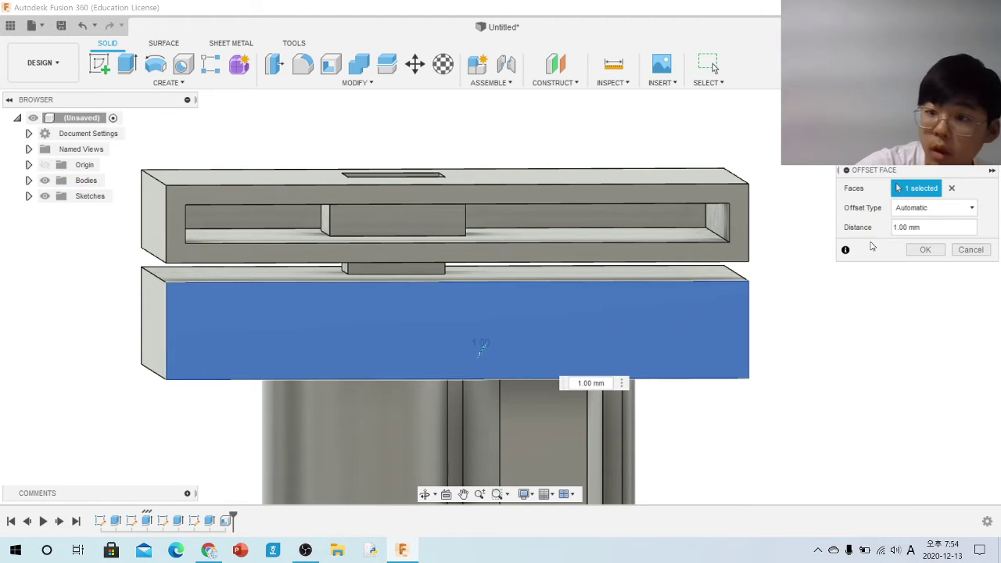
type("000")
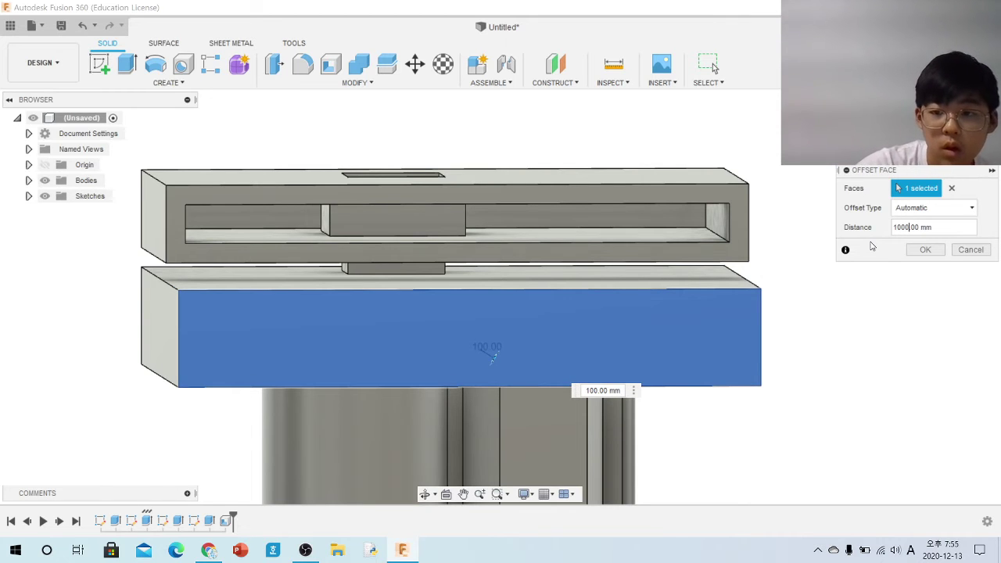
type("0")
left_click(925, 250)
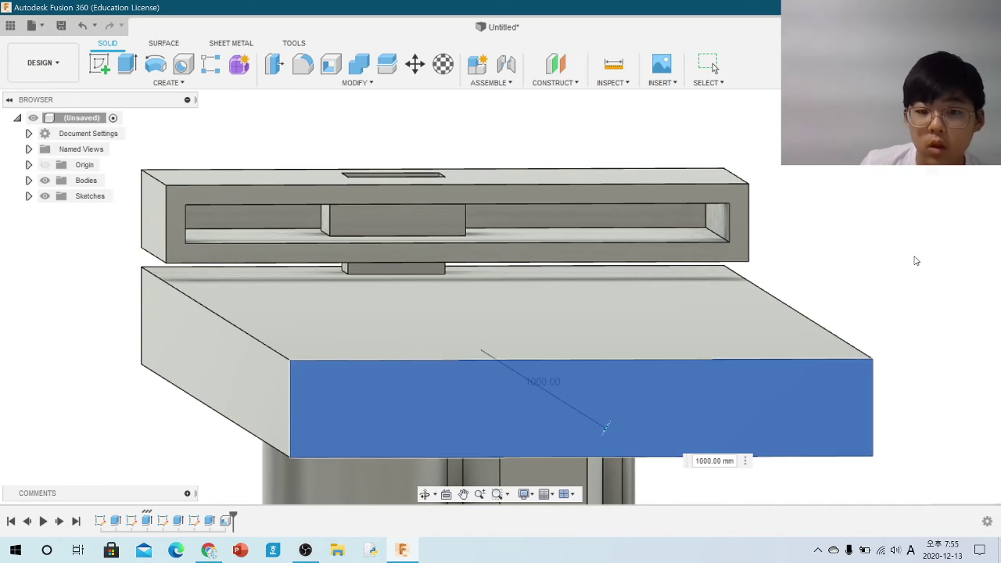
left_click(425, 493)
mouse_move(416, 411)
left_mouse_down()
mouse_move(641, 304)
mouse_move(678, 331)
mouse_move(683, 315)
mouse_move(661, 326)
mouse_move(666, 355)
left_mouse_up()
scroll(664, 355, "up", 3)
scroll(666, 355, "down", 5)
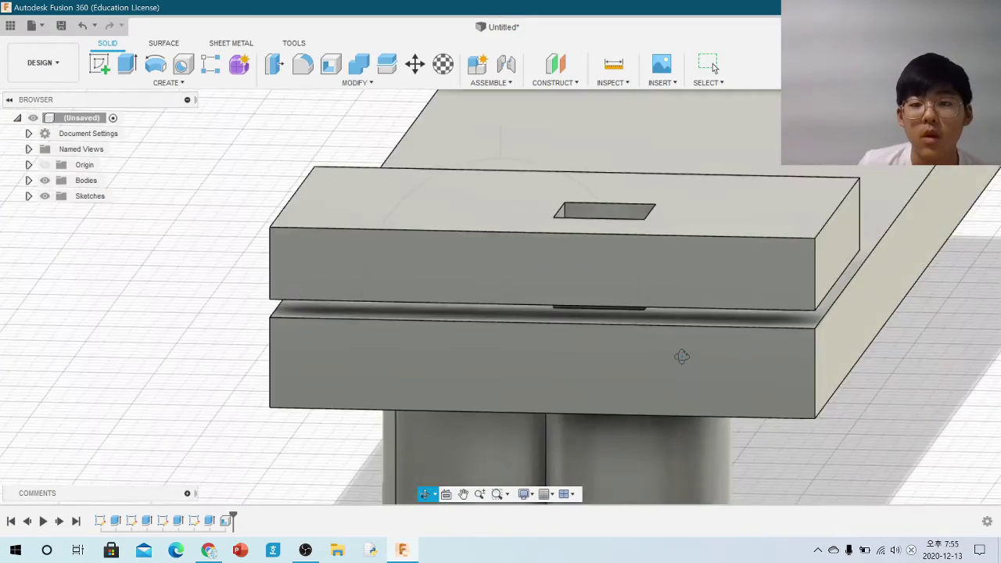
scroll(677, 353, "down", 3)
scroll(588, 328, "up", 2)
mouse_move(574, 293)
left_mouse_down()
mouse_move(588, 328)
mouse_move(578, 380)
left_mouse_up()
scroll(692, 357, "up", 3)
scroll(736, 344, "down", 1)
scroll(736, 345, "down", 4)
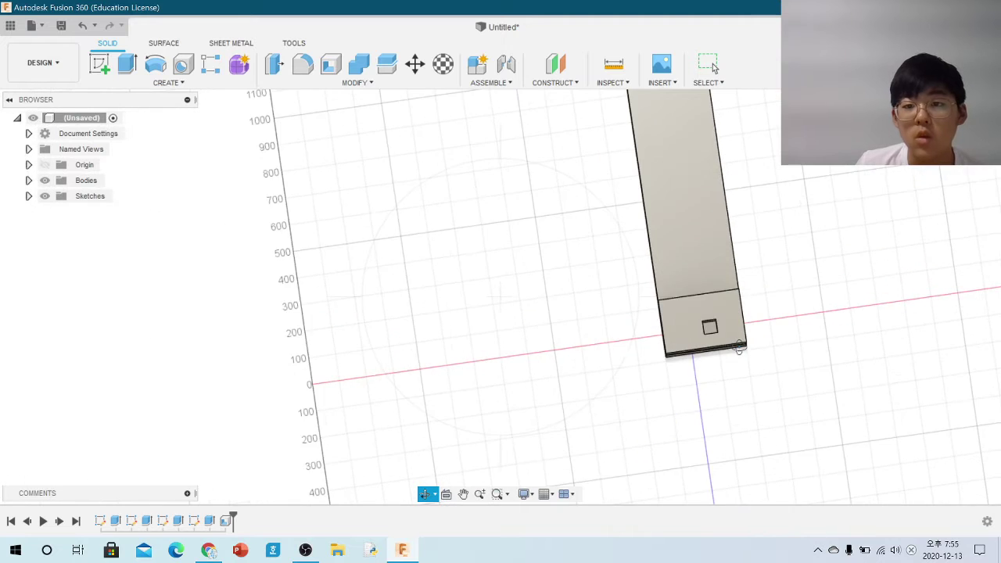
middle_click_drag(782, 266, 833, 337)
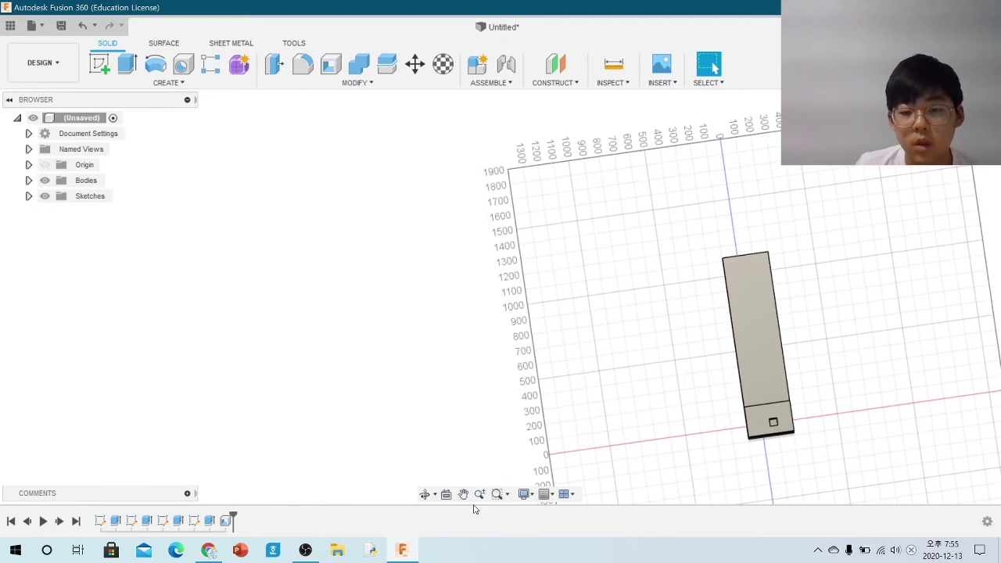
mouse_move(521, 350)
left_mouse_down()
mouse_move(576, 329)
mouse_move(623, 284)
mouse_move(601, 290)
mouse_move(623, 248)
mouse_move(605, 281)
mouse_move(558, 297)
mouse_move(476, 311)
mouse_move(441, 287)
mouse_move(463, 257)
mouse_move(500, 286)
left_mouse_up()
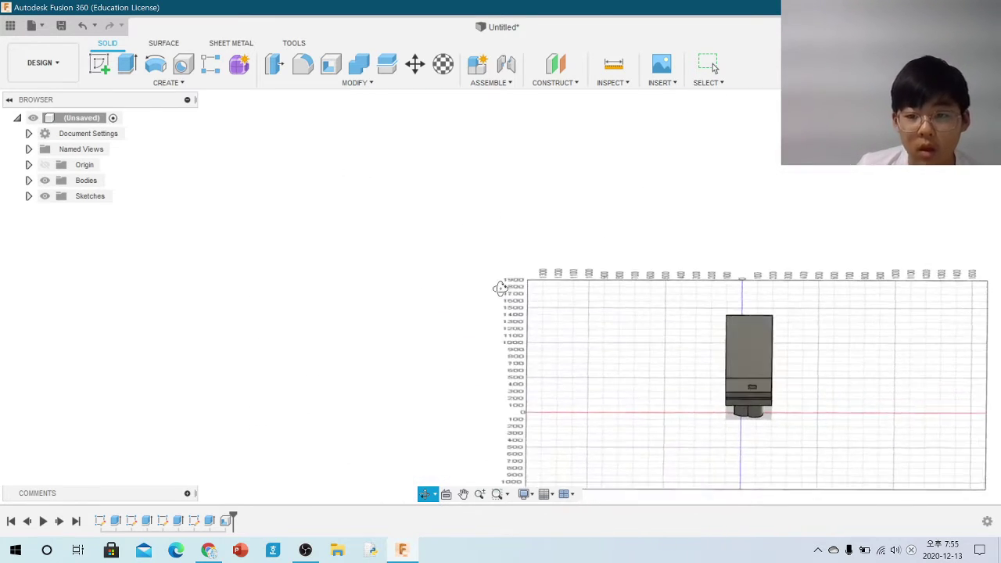
left_click_drag(861, 460, 861, 456)
scroll(860, 457, "up", 2)
scroll(771, 440, "up", 2)
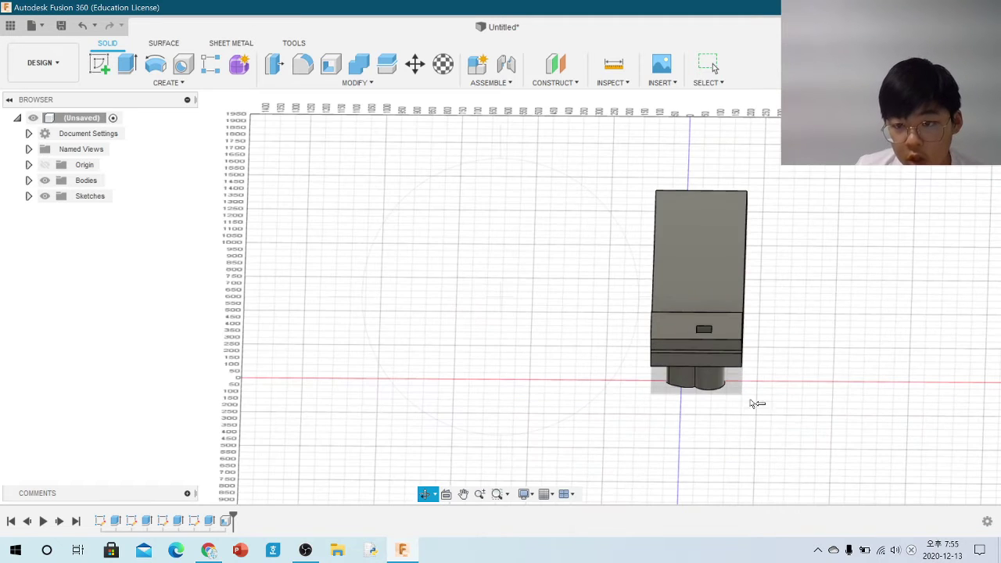
scroll(756, 404, "up", 2)
left_click_drag(512, 307, 500, 305)
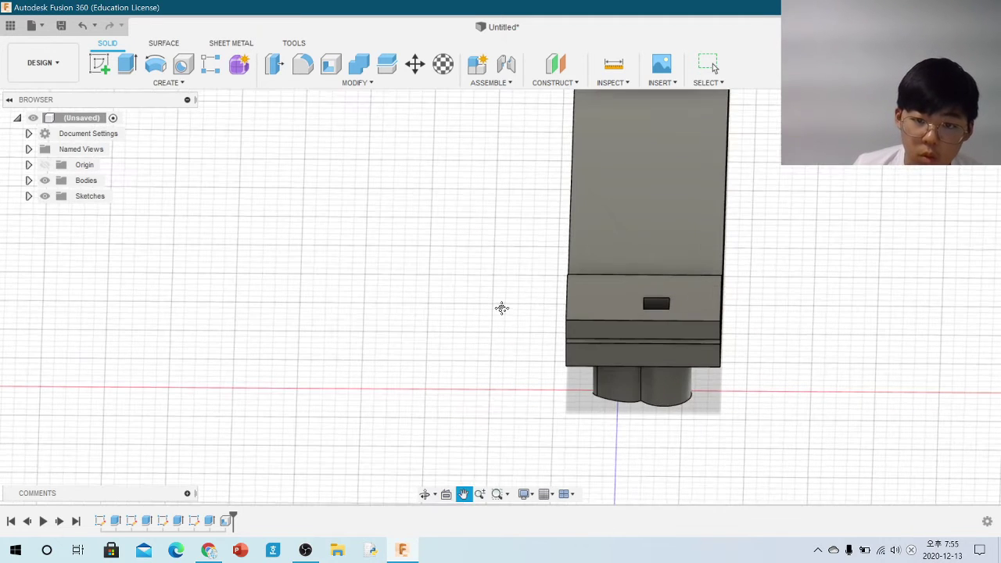
key("Escape")
scroll(719, 397, "up", 2)
scroll(691, 384, "up", 3)
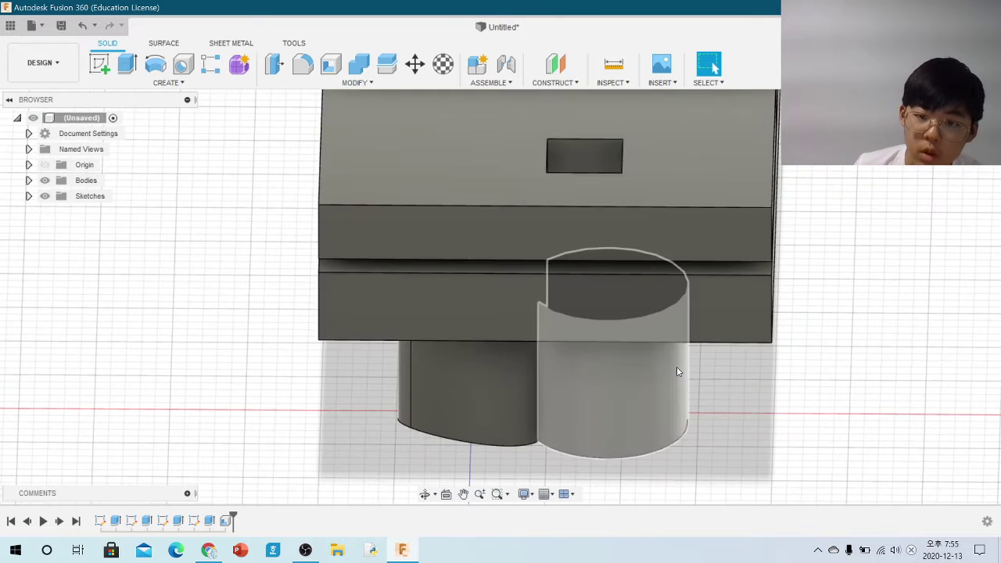
left_click(609, 166)
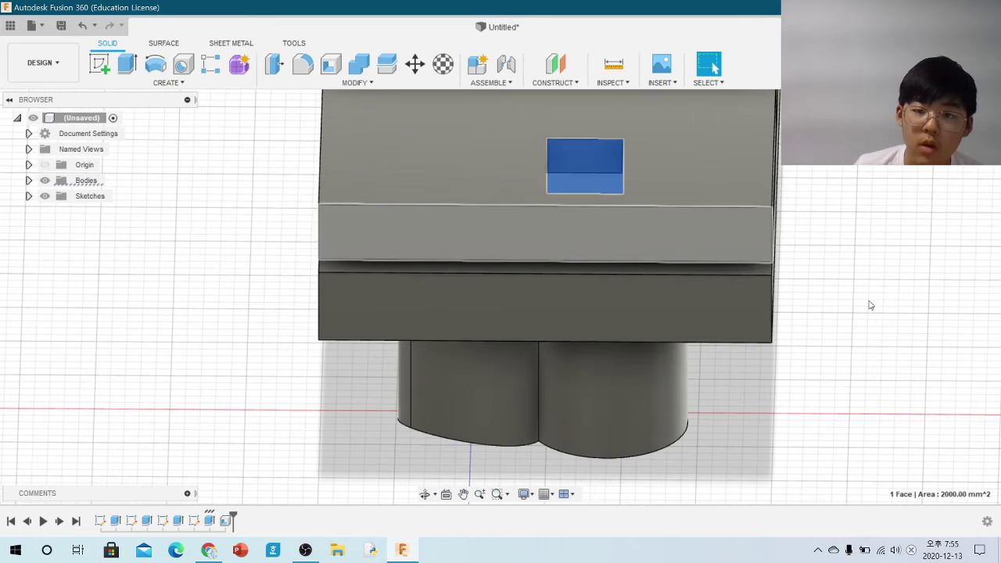
left_click(921, 301)
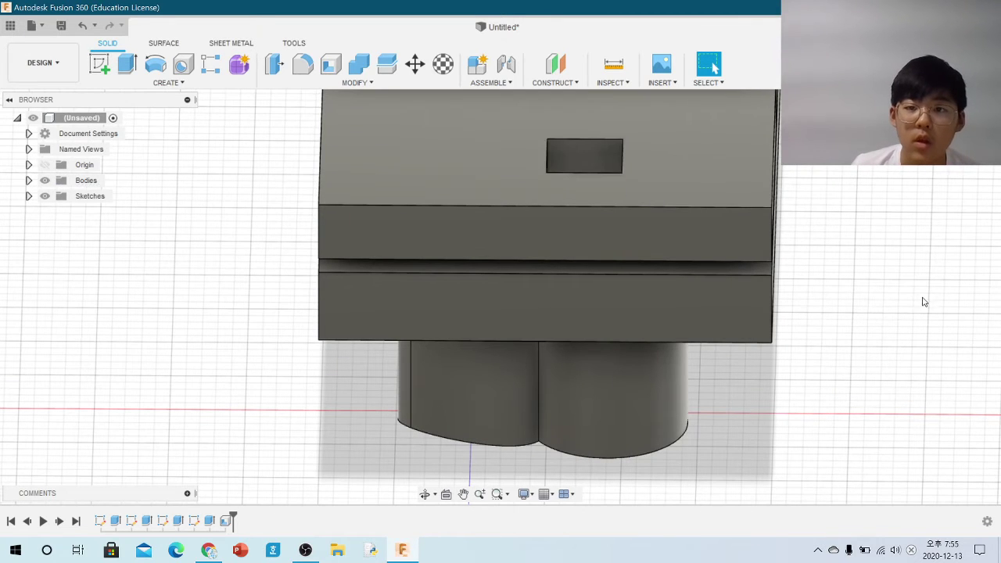
- In the Open dialog, browse the CAM, Simulation, Basic Training and Workshops & Events sample folders
left_click(32, 26)
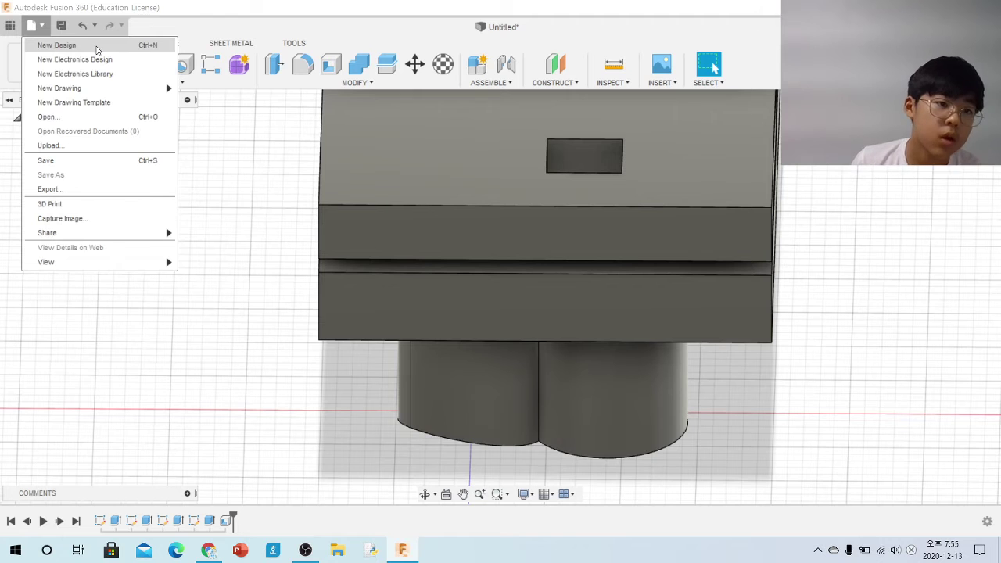
left_click(58, 117)
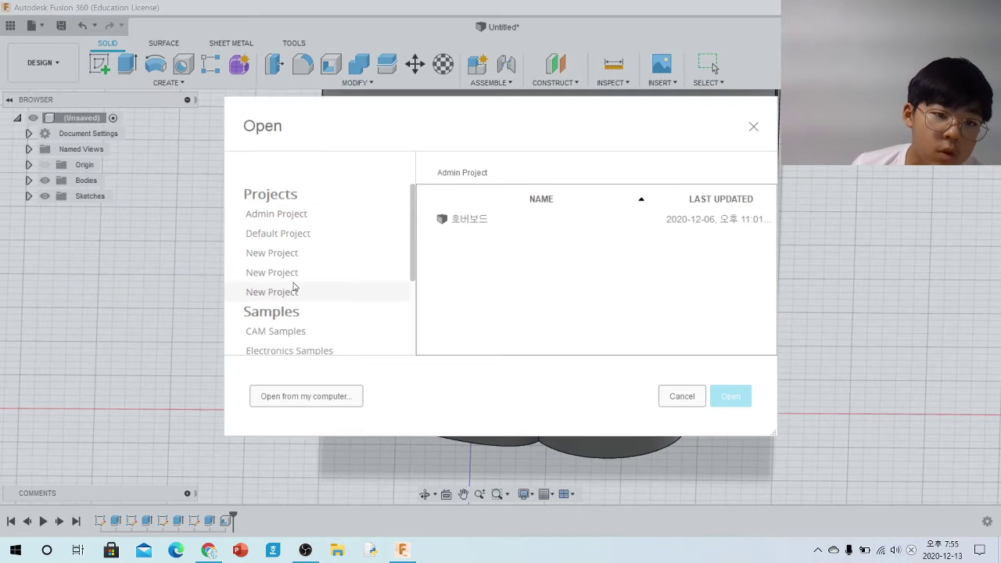
left_click(295, 289)
scroll(293, 305, "down", 3)
left_click(295, 213)
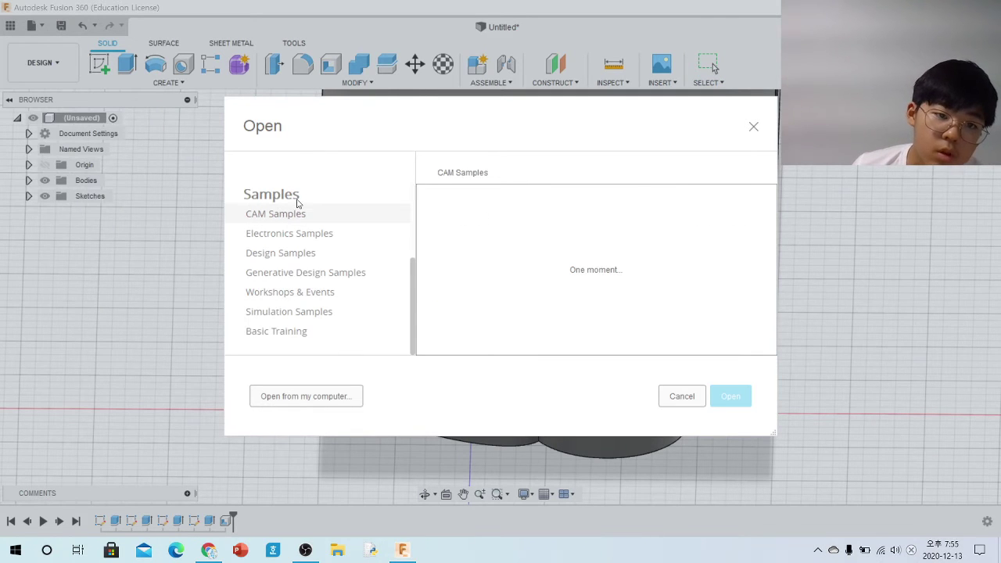
left_click(289, 258)
left_click(305, 312)
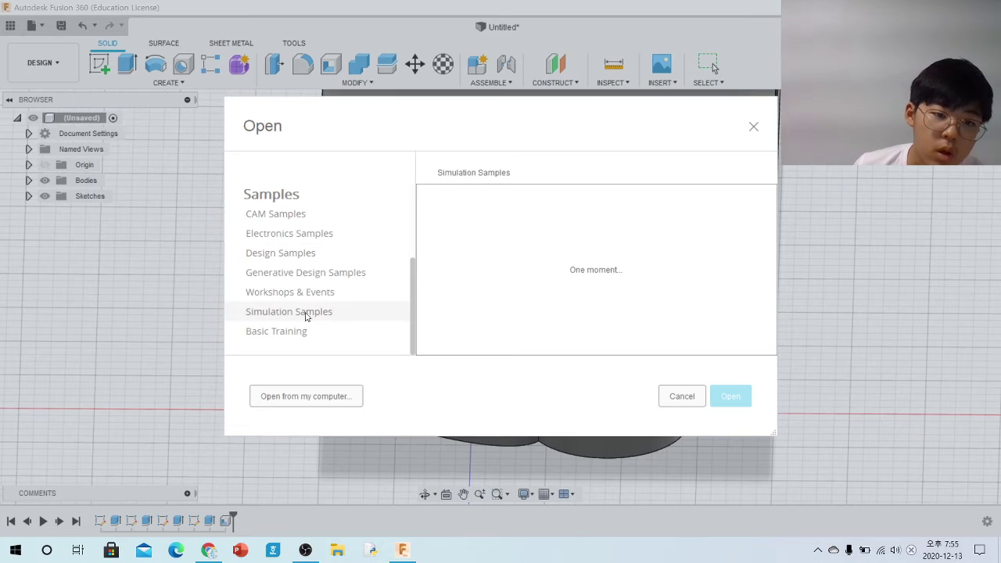
left_click(307, 330)
scroll(632, 317, "down", 3)
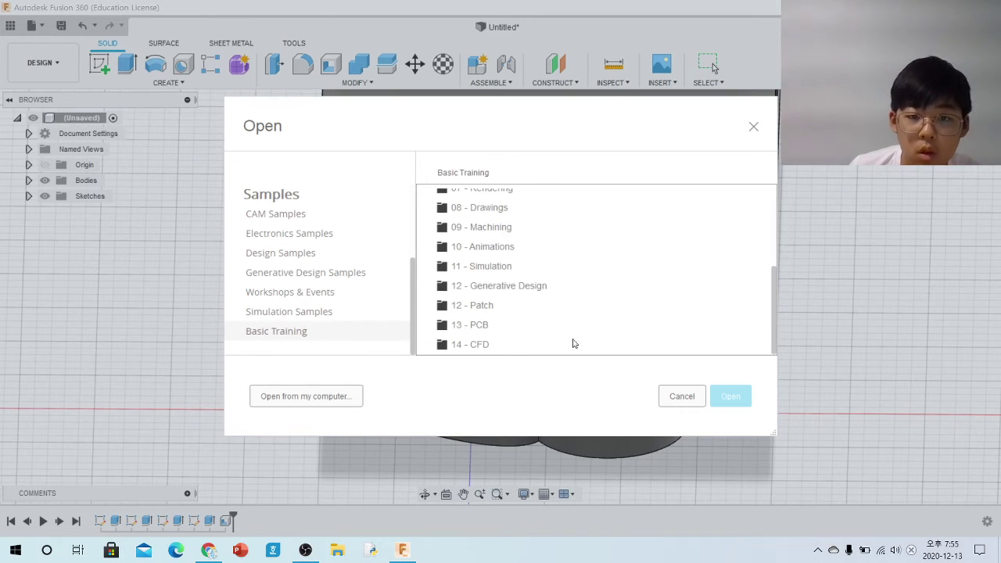
left_click(332, 312)
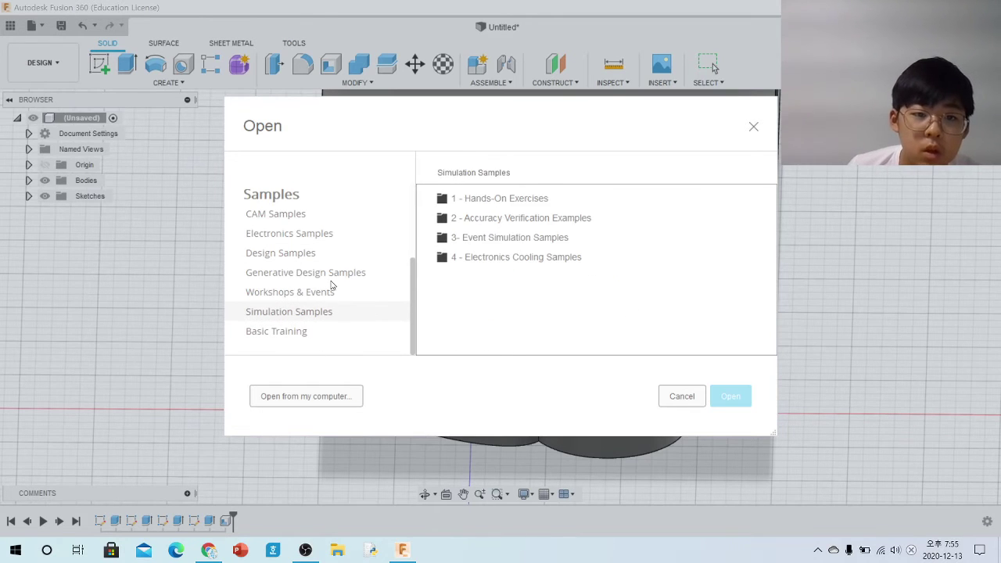
left_click(335, 294)
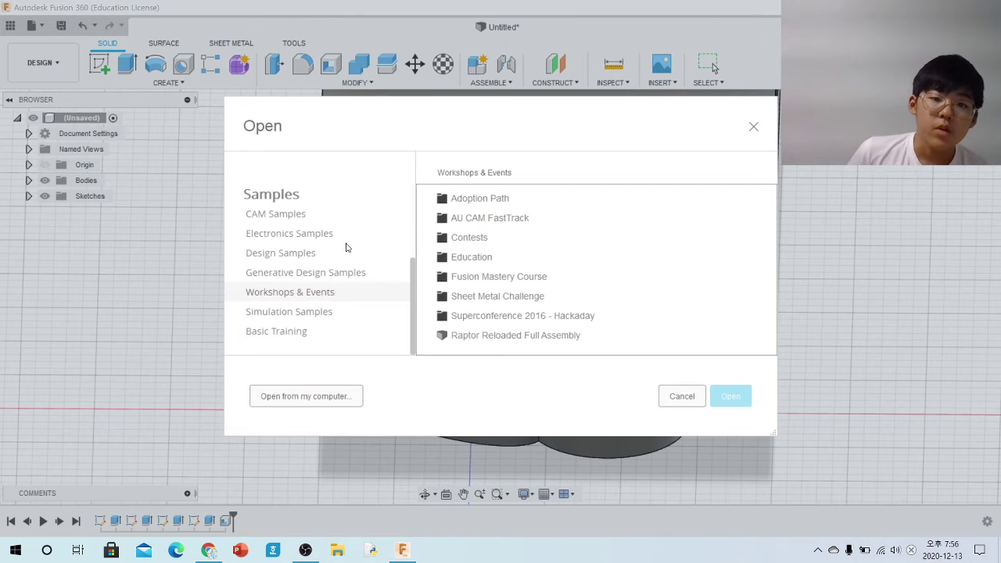
- Return to Design Samples and select the bike frame model
left_click(370, 260)
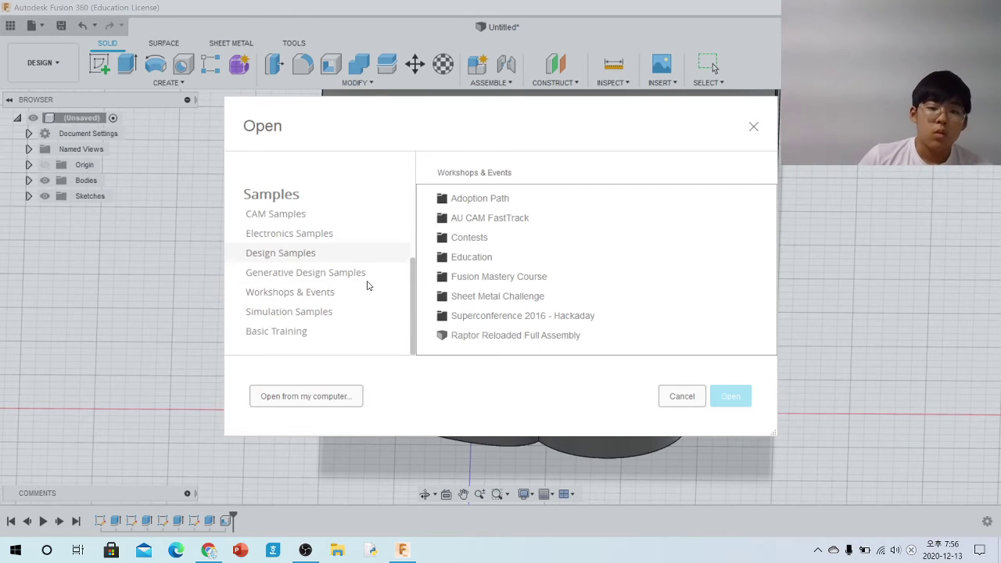
left_click(372, 274)
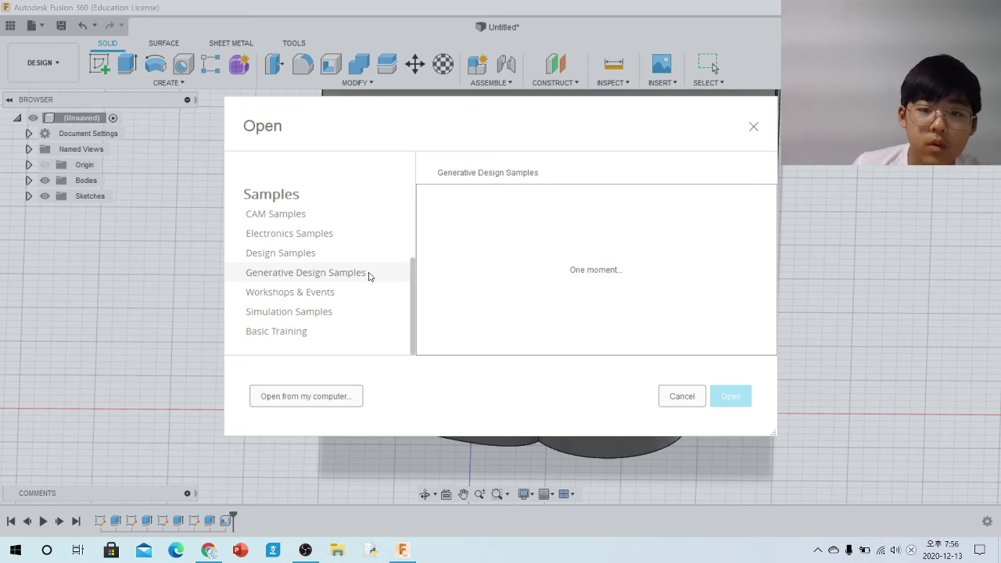
scroll(520, 252, "down", 1)
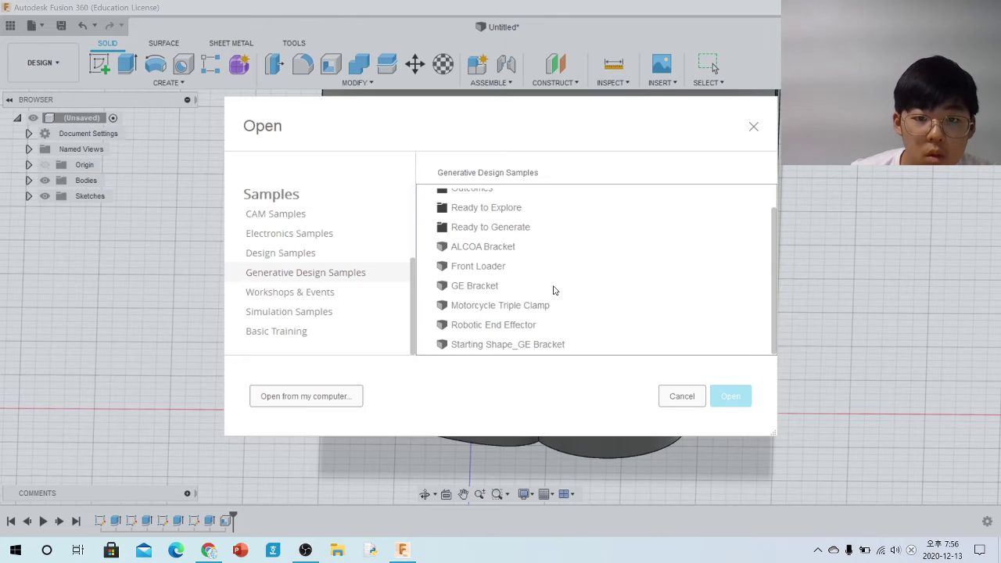
scroll(560, 291, "up", 1)
left_click(348, 253)
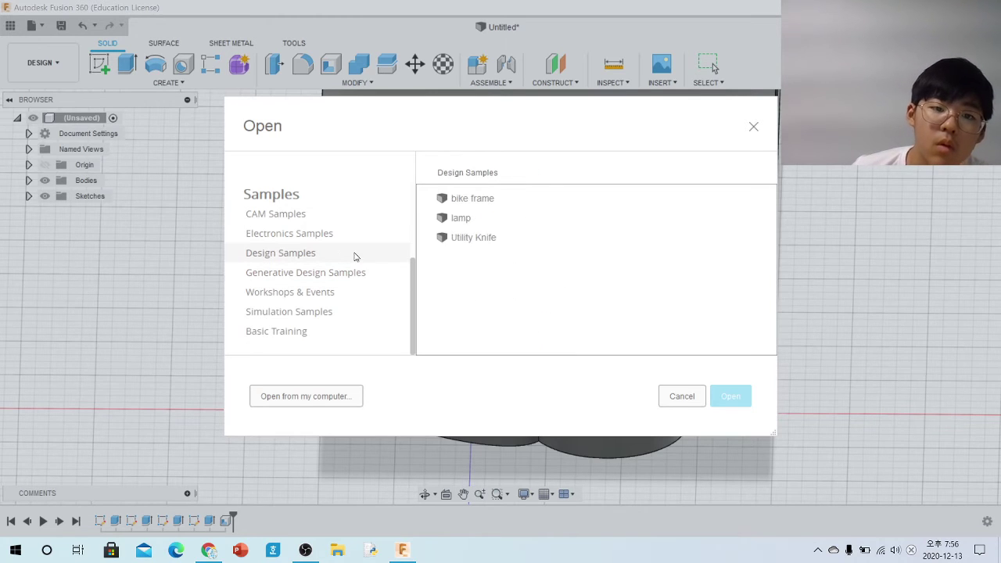
left_click(488, 198)
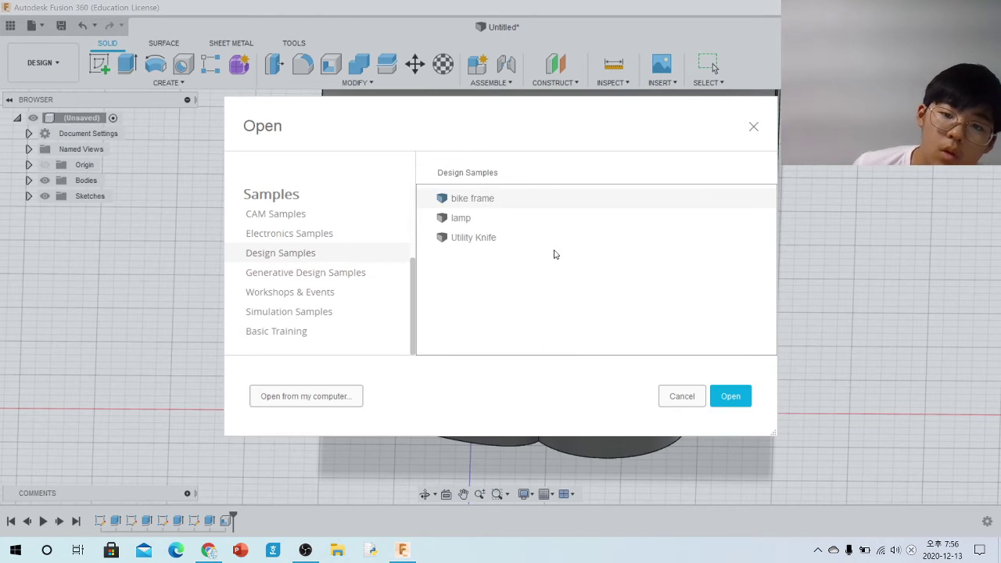
- Open the bike frame sample in its own tab and bring up the timeline settings while it loads
left_click(729, 396)
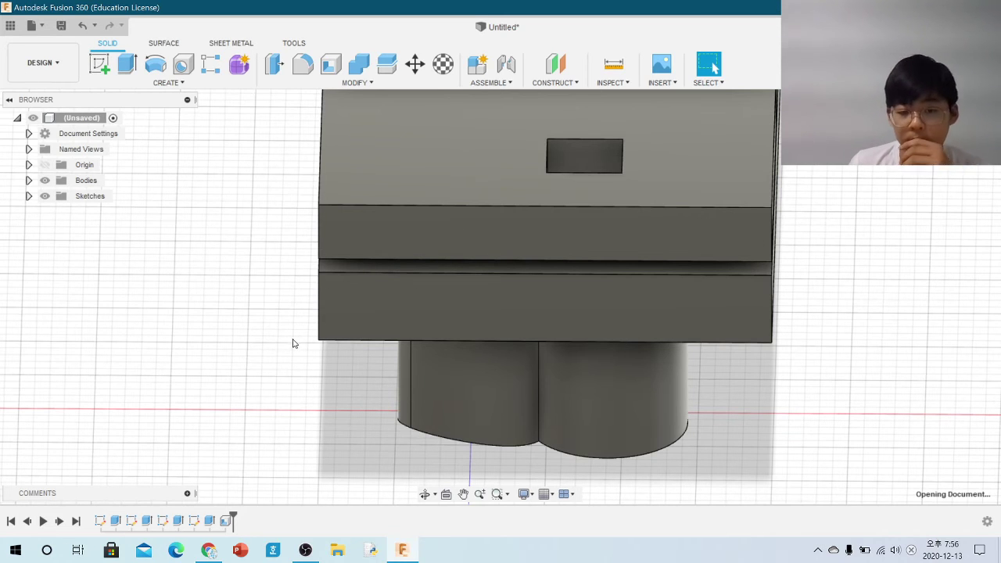
left_click(987, 521)
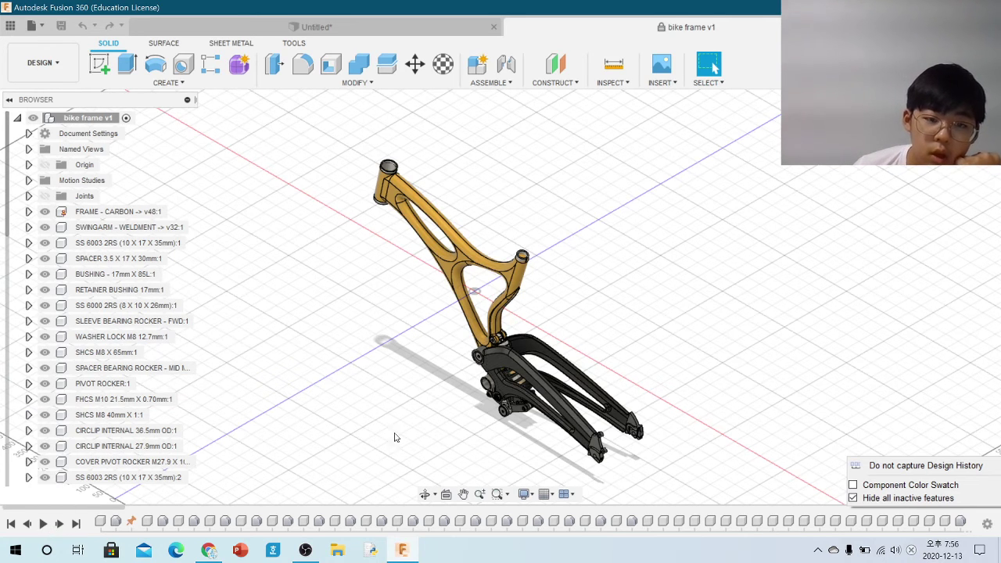
- Orbit the bike frame to a near side view, then zoom and pan to frame it
left_click(424, 494)
mouse_move(422, 380)
left_mouse_down()
mouse_move(474, 326)
mouse_move(466, 350)
mouse_move(312, 353)
mouse_move(315, 339)
left_mouse_up()
scroll(469, 436, "up", 5)
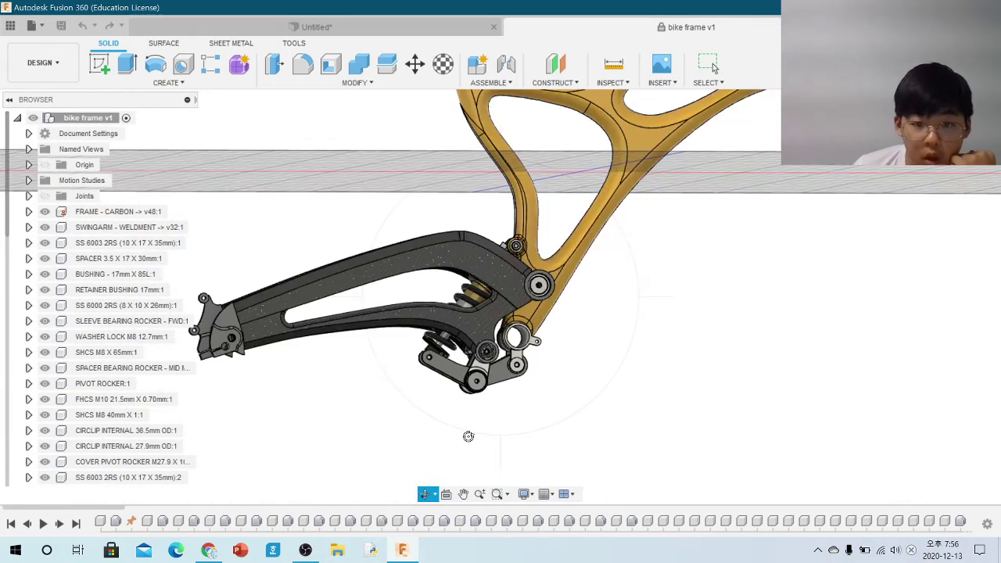
scroll(468, 404, "up", 3)
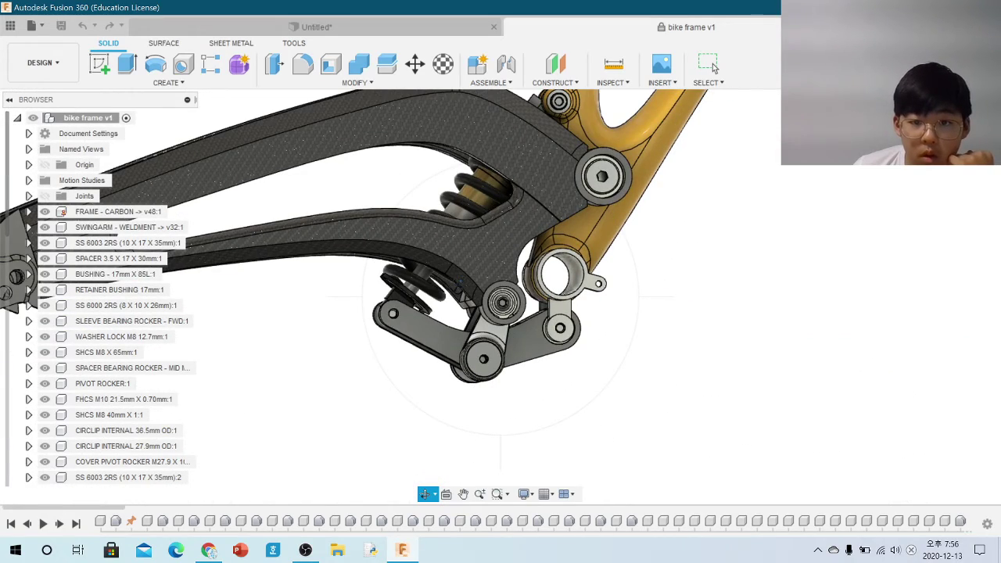
scroll(474, 337, "down", 4)
scroll(495, 360, "down", 3)
scroll(500, 359, "down", 3)
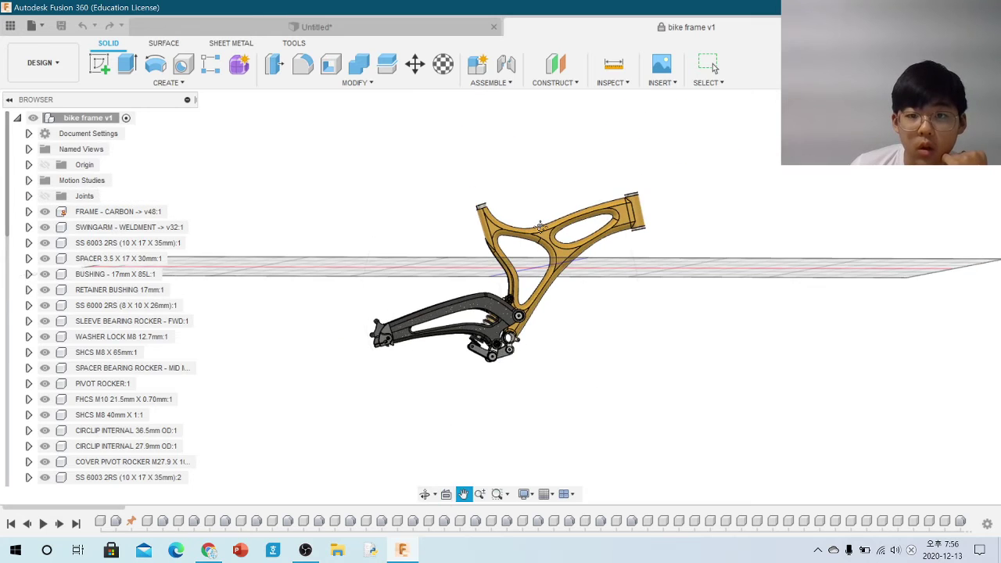
left_click_drag(540, 227, 558, 319)
- Orbit the frame to an isometric view over the grid and replay the design timeline
left_click(435, 494)
left_click(426, 493)
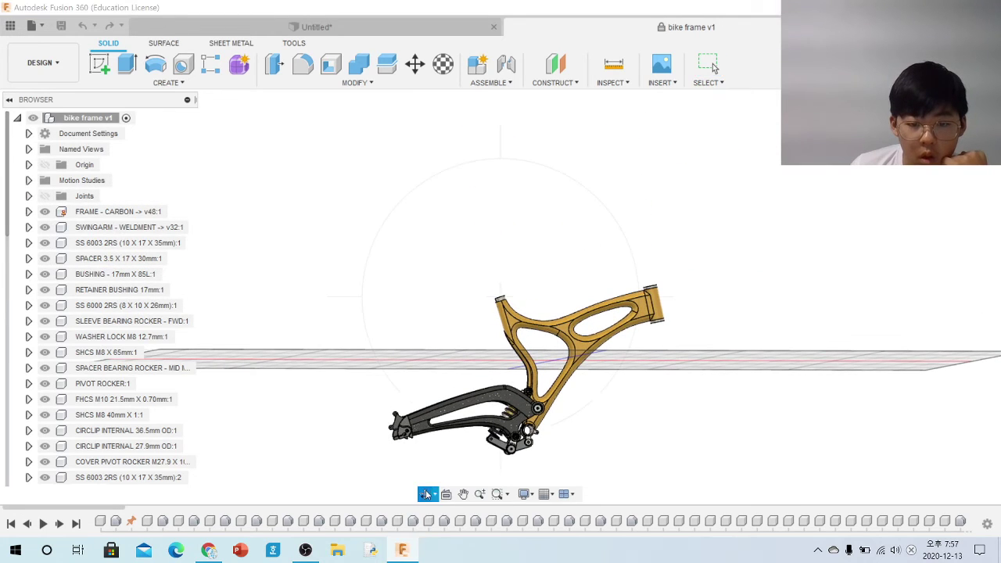
mouse_move(434, 249)
left_mouse_down()
mouse_move(482, 282)
mouse_move(469, 264)
mouse_move(470, 279)
left_mouse_up()
key("Escape")
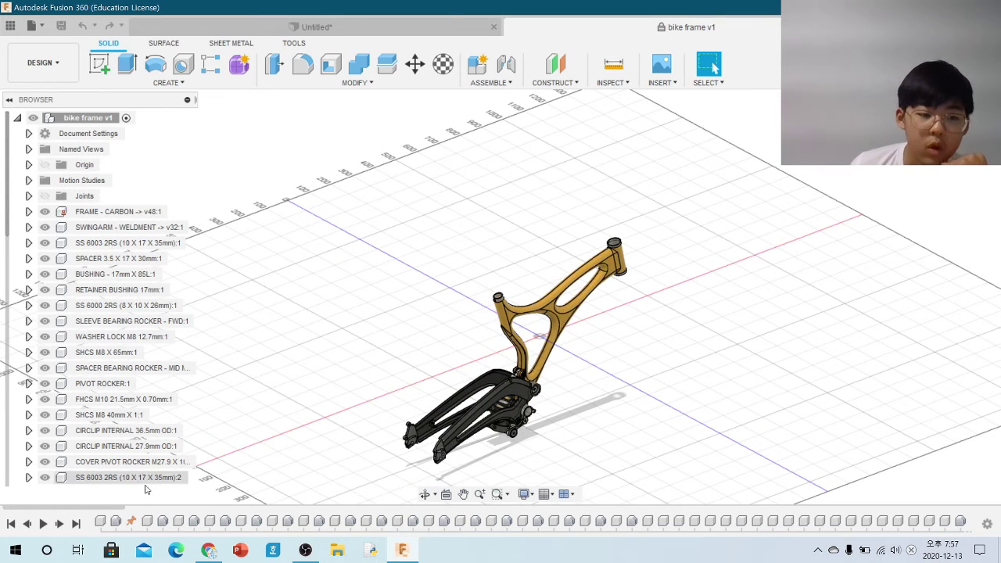
left_click(43, 523)
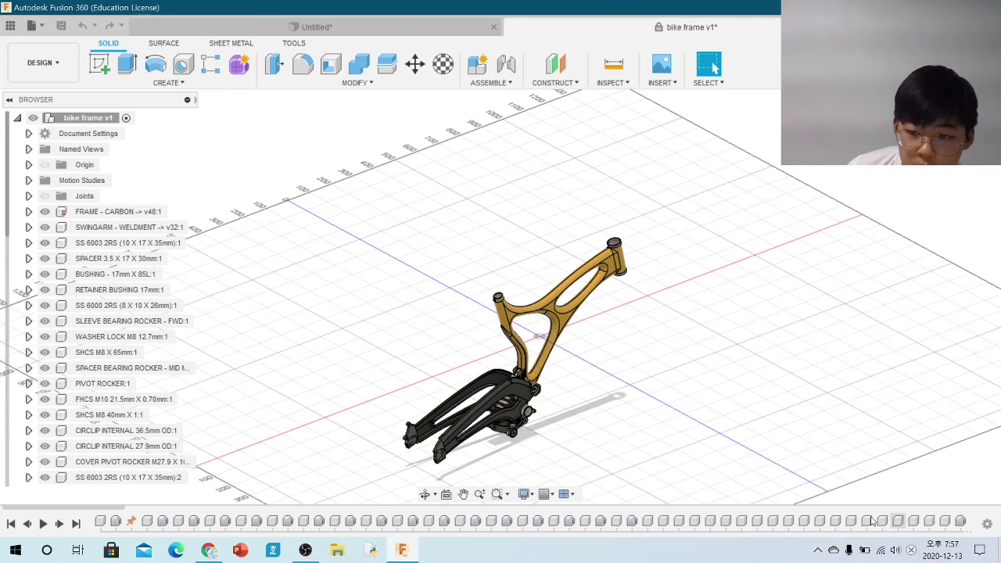
left_click(960, 521)
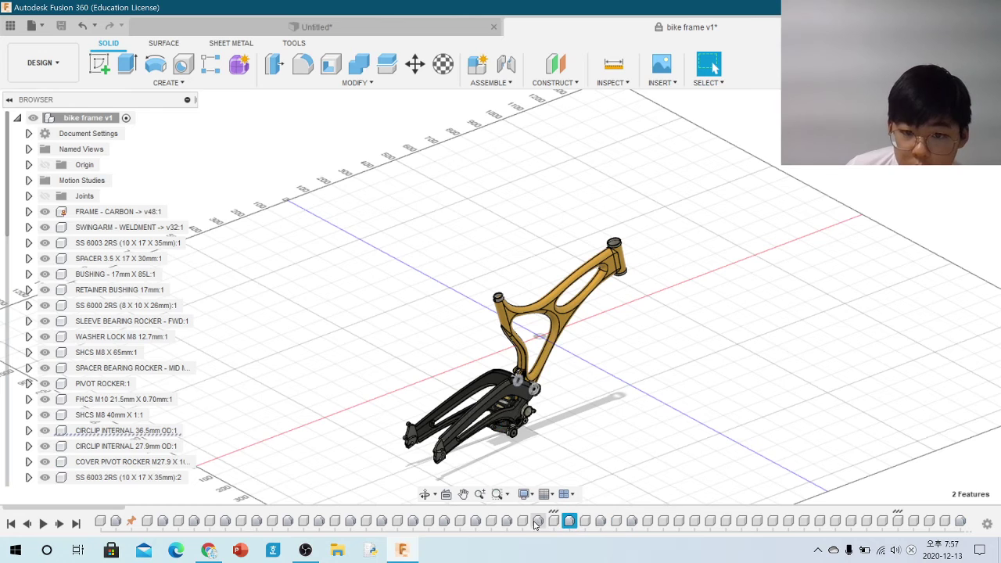
left_click(475, 520)
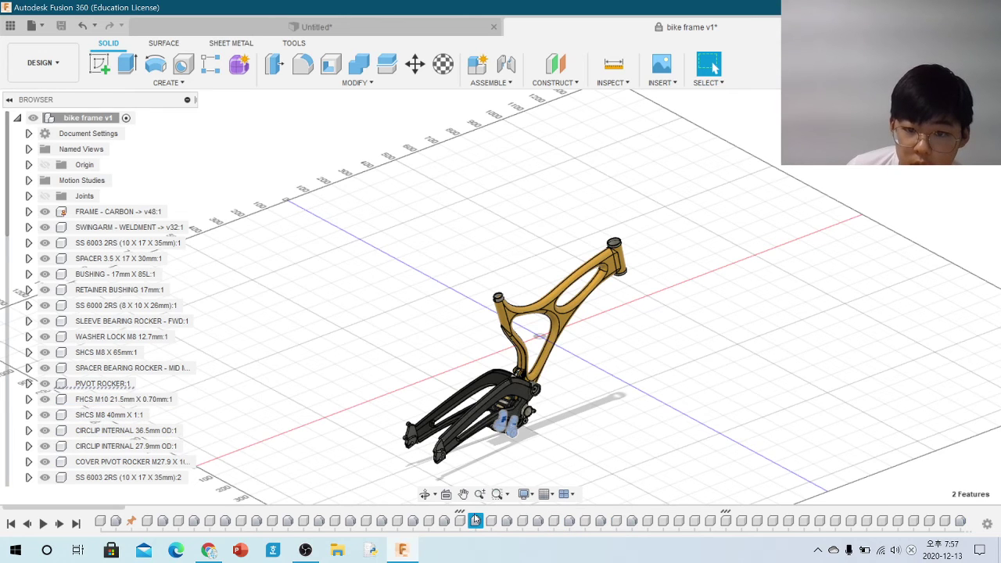
left_click(961, 521)
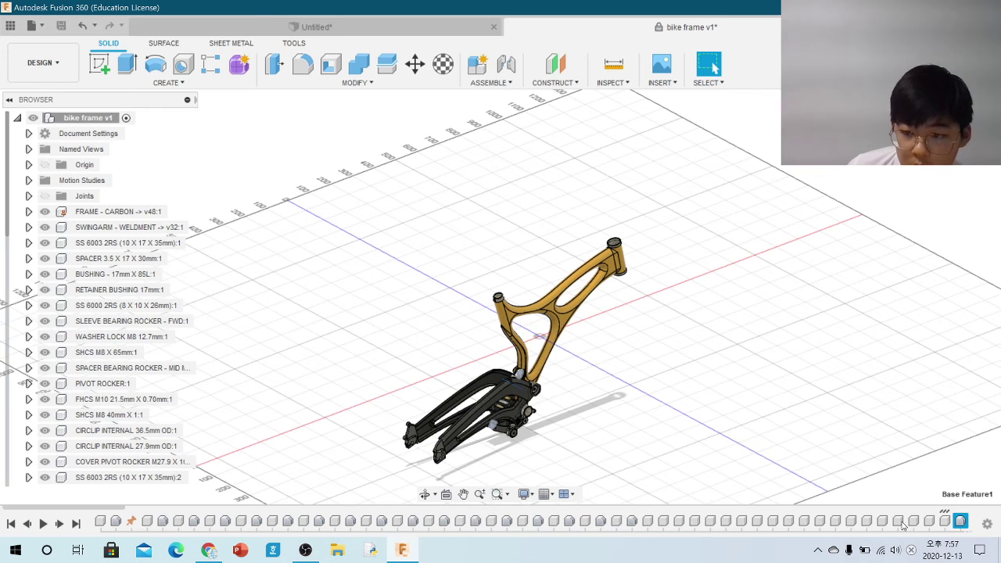
left_click(987, 524)
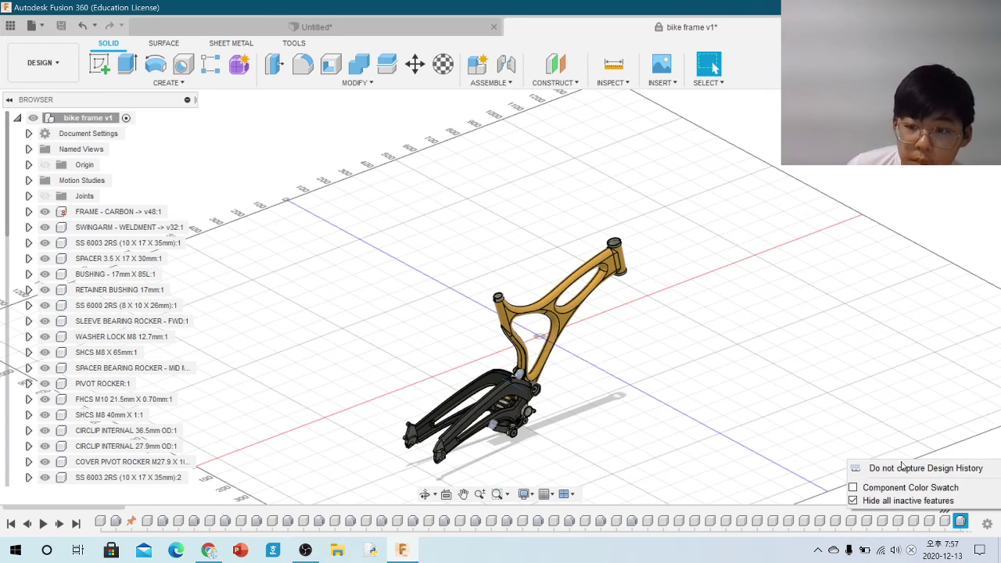
scroll(420, 365, "up", 2)
scroll(489, 351, "down", 3)
scroll(319, 261, "down", 2)
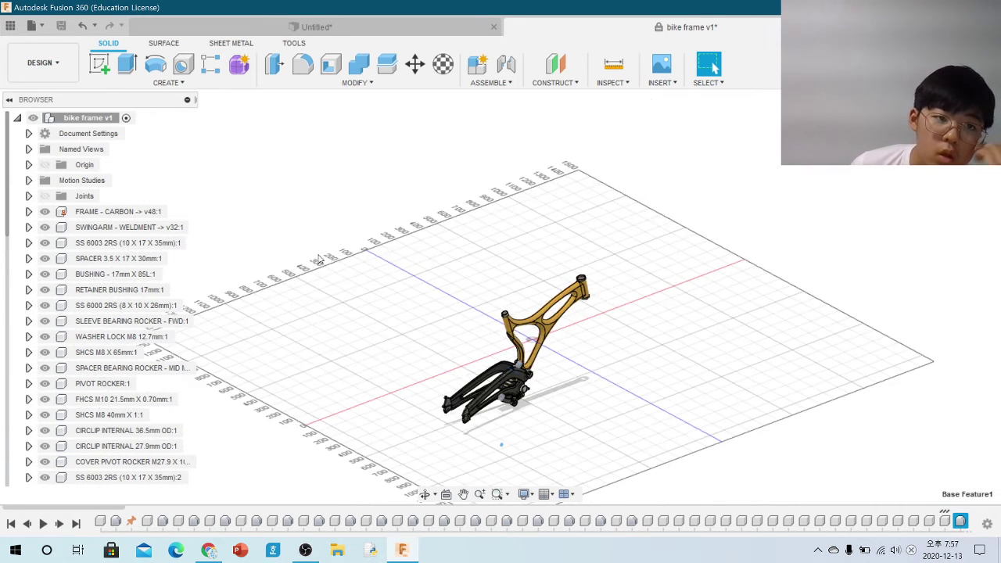
left_click(63, 72)
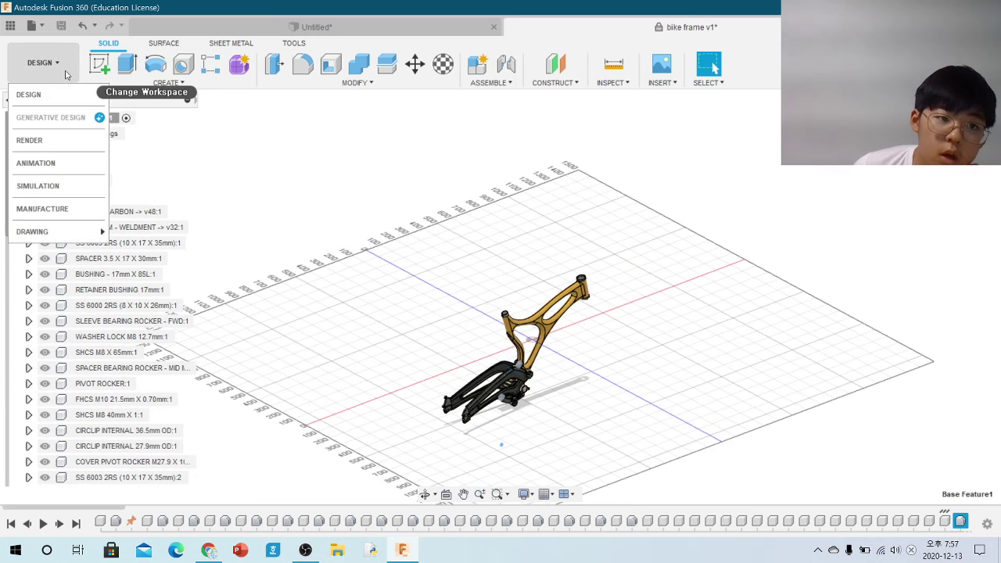
- Move the bike frame into the Animation workspace, orbit it, then switch to Simulation
left_click(72, 163)
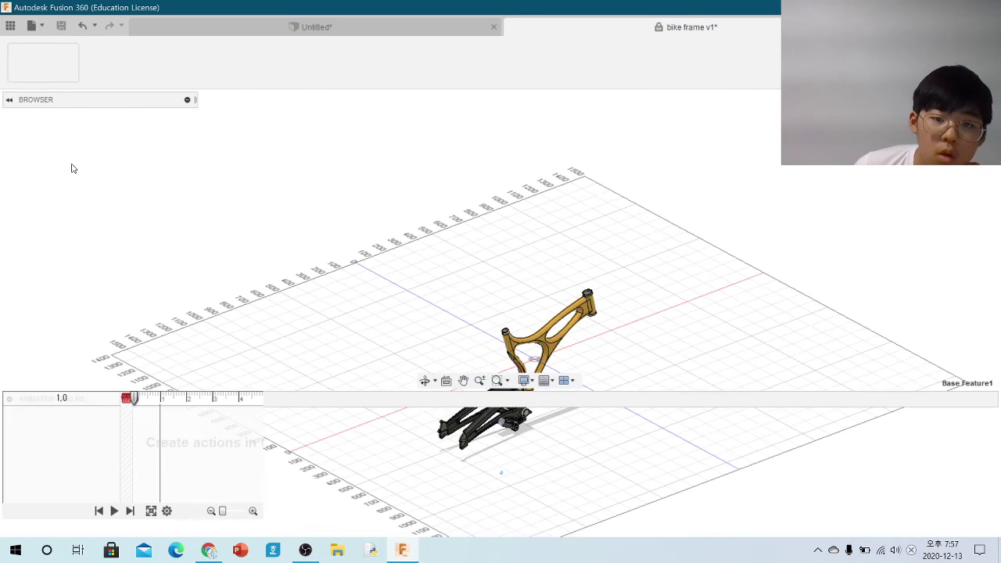
mouse_move(564, 305)
middle_mouse_down("shift")
mouse_move(648, 357)
mouse_move(686, 273)
middle_mouse_up("shift")
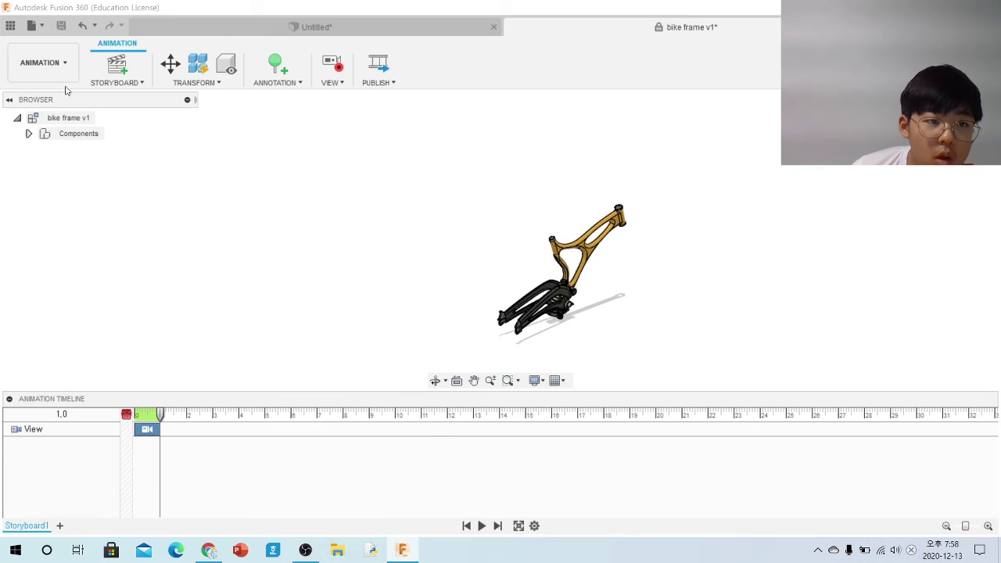
left_click(43, 62)
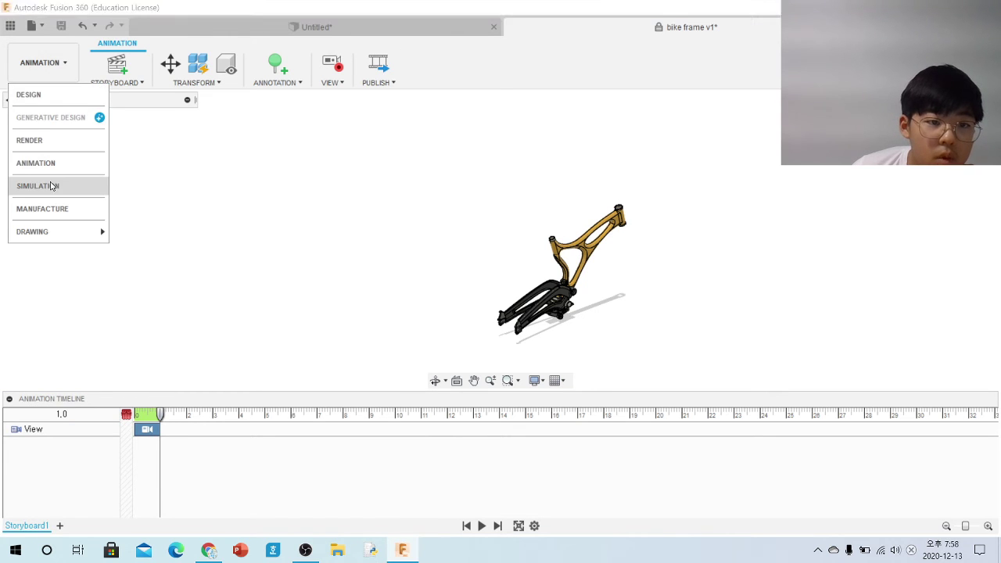
left_click(51, 186)
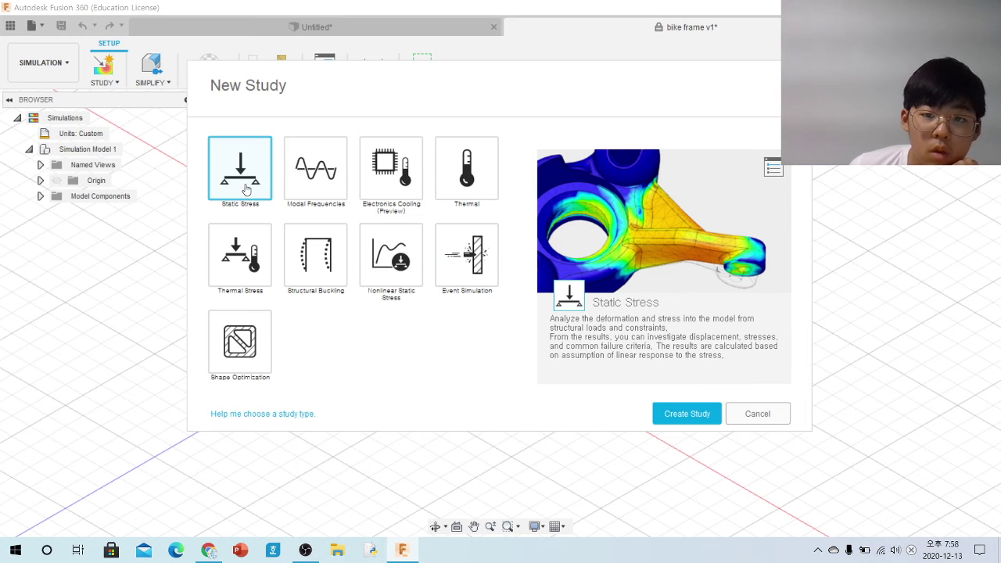
- Create Study 1 as a Static Stress study and confirm the Simulation and Cloud Credits notice
left_click(676, 414)
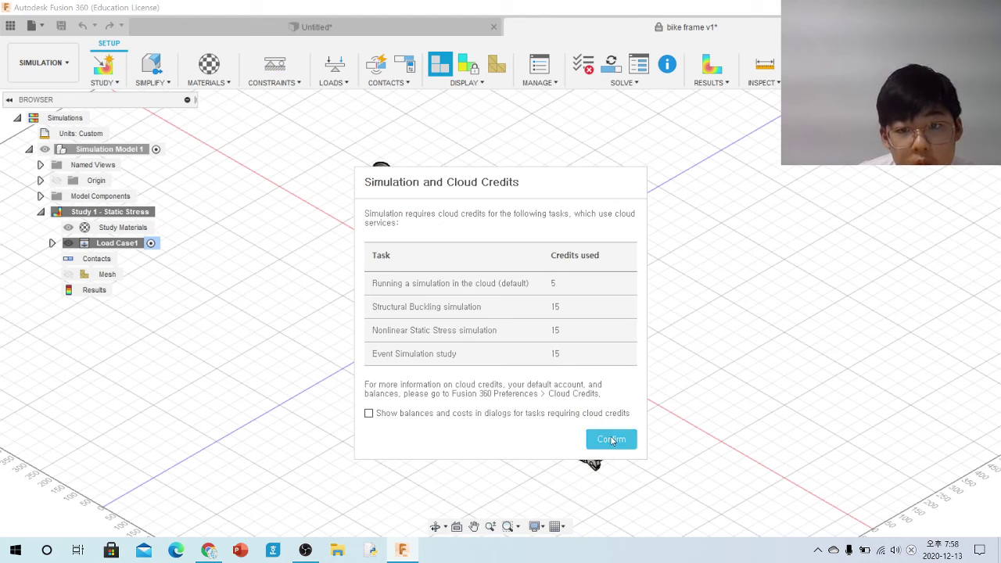
left_click(612, 440)
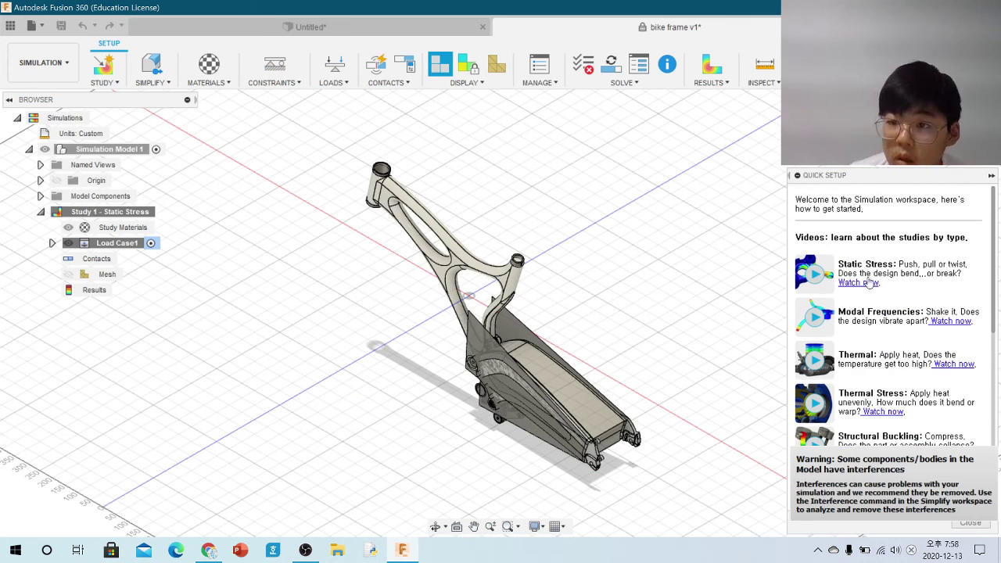
- Watch the Static Stress intro video and another study-type video, closing each browser tab
left_click(858, 282)
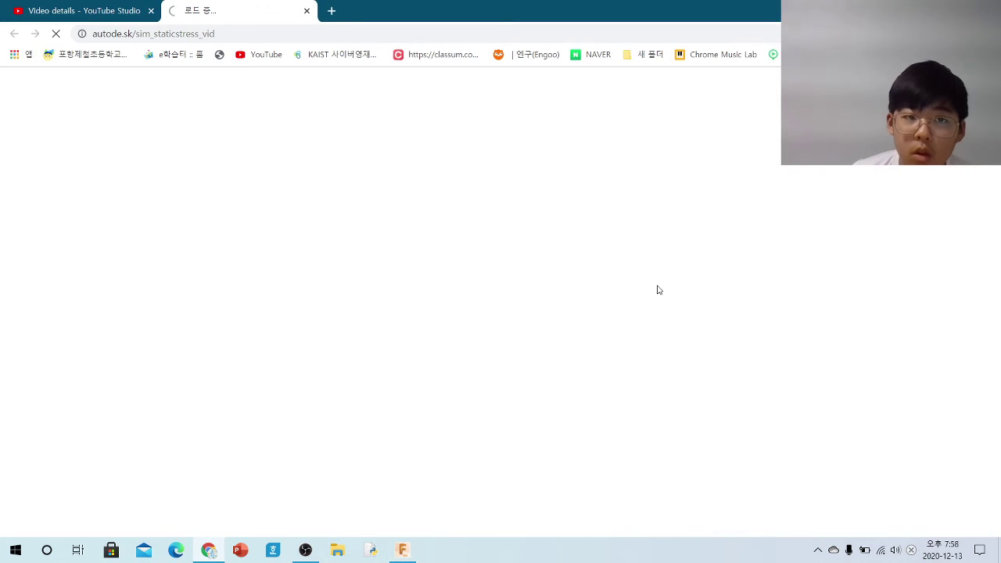
left_click(306, 11)
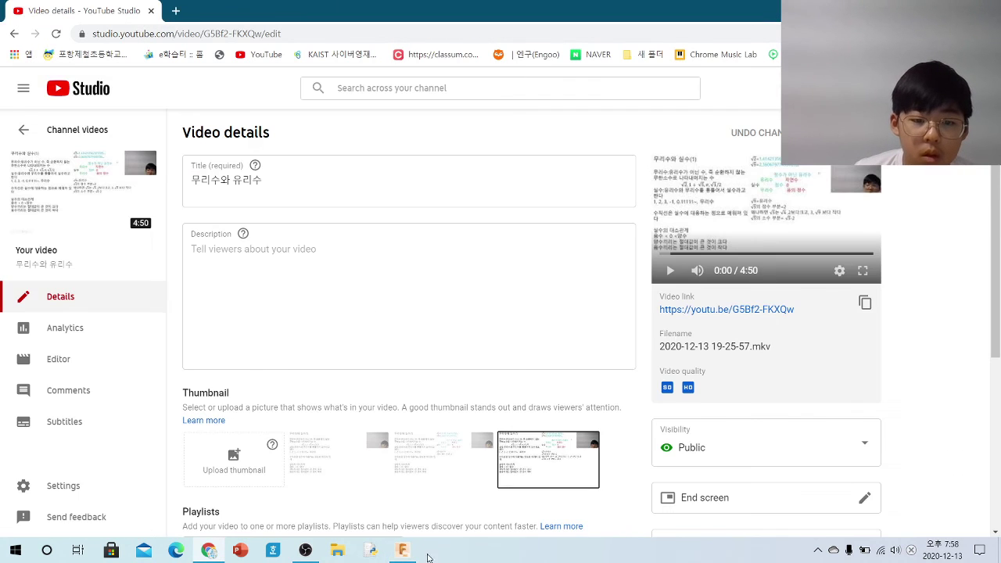
left_click(403, 550)
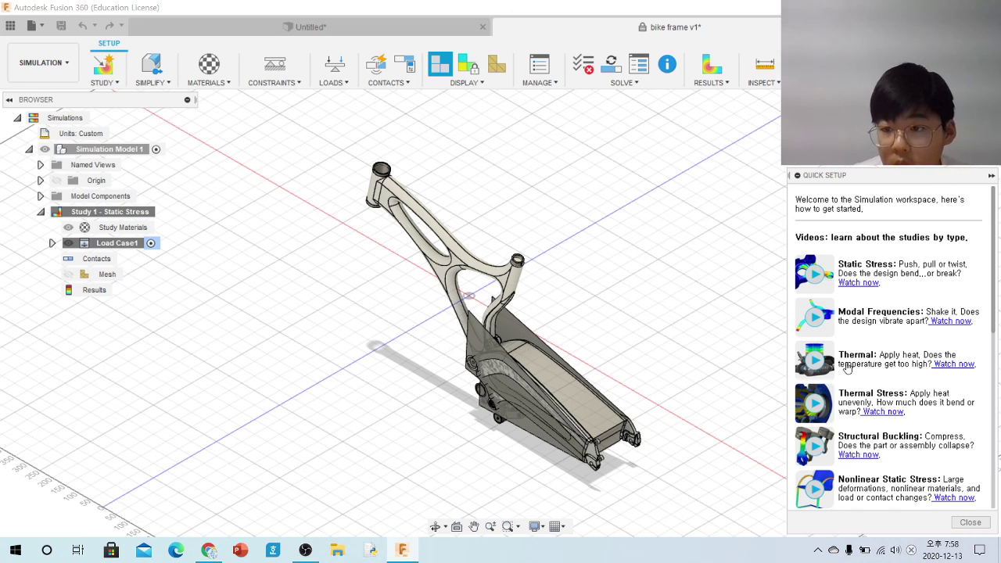
left_click(819, 268)
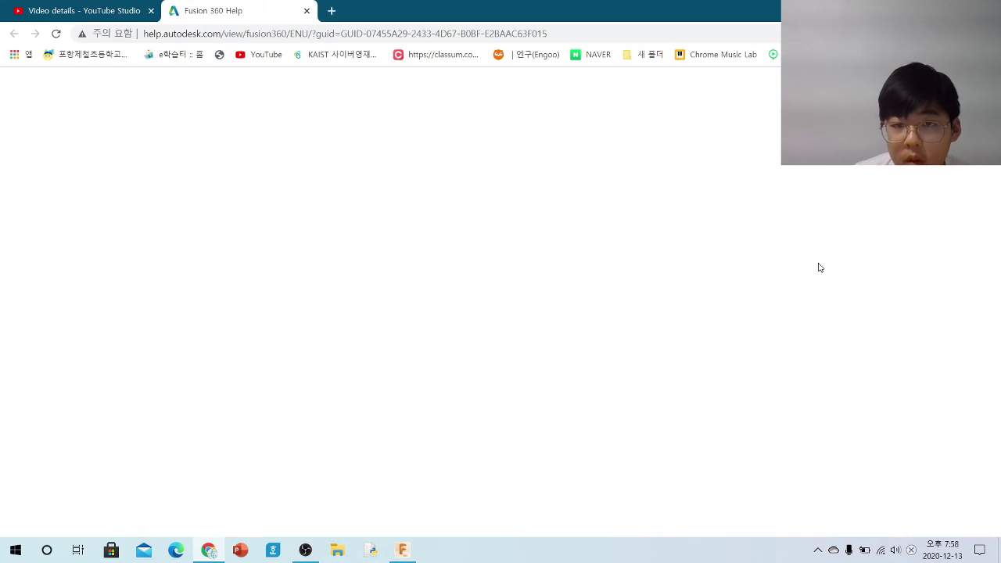
key("ctrl+w")
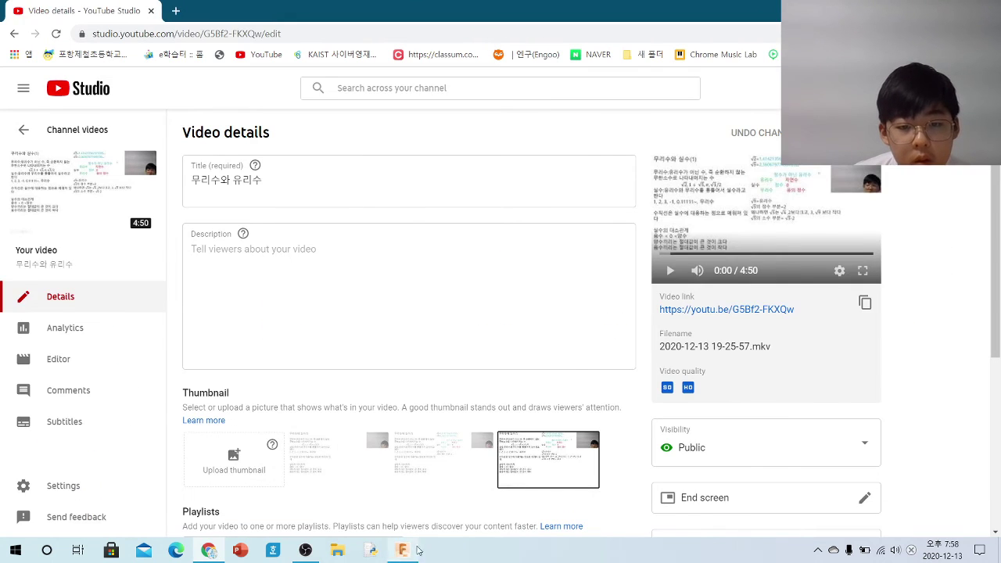
left_click(403, 550)
- Scroll the Quick Setup list, view the Static Stress tutorial, then close the guide
scroll(901, 353, "down", 3)
scroll(891, 367, "down", 3)
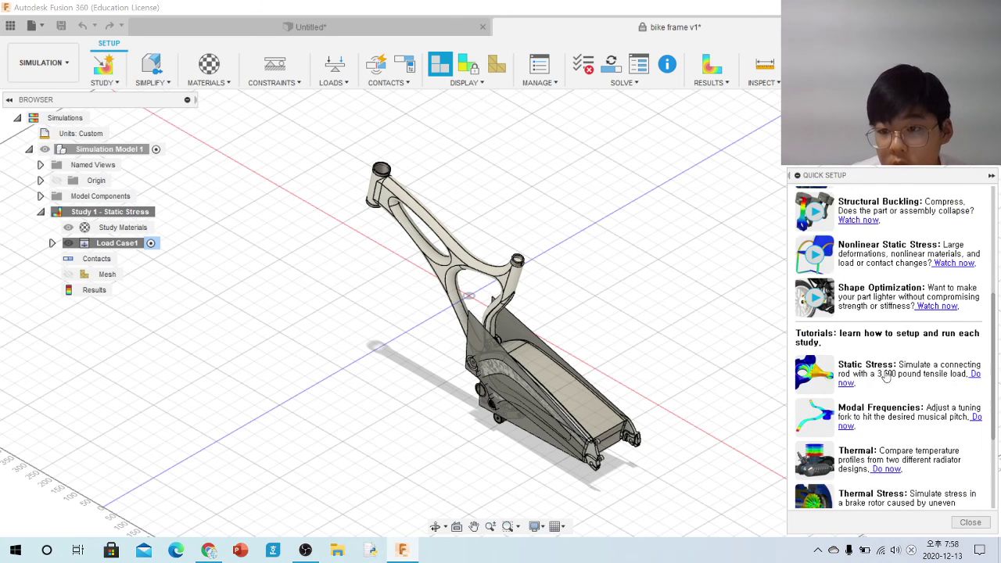
scroll(860, 410, "down", 3)
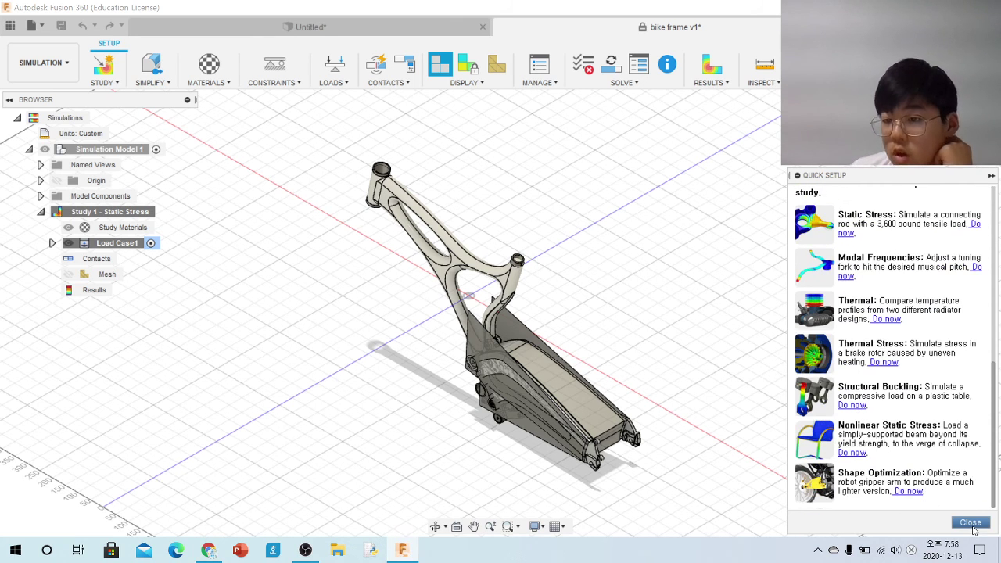
scroll(889, 342, "up", 1)
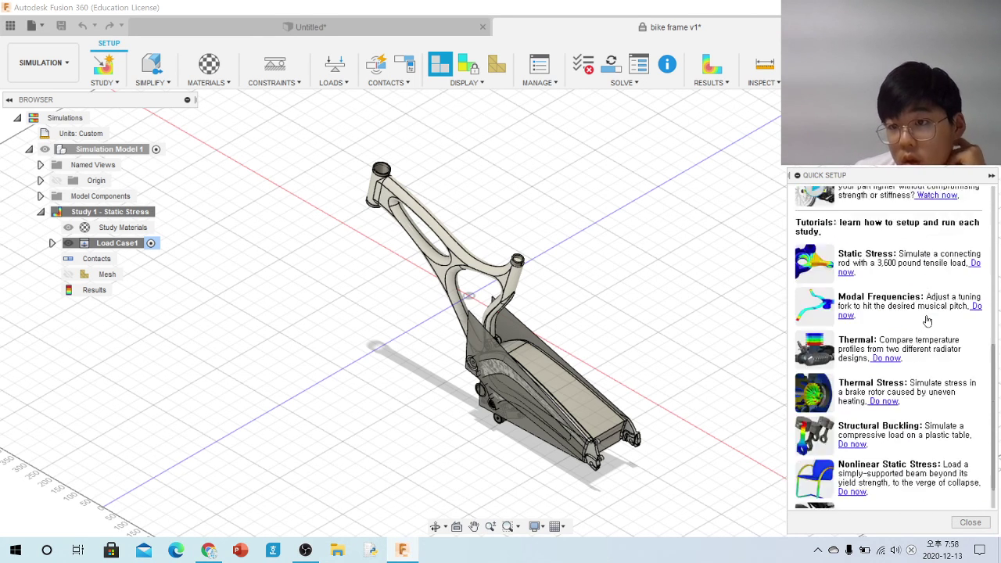
scroll(929, 321, "up", 3)
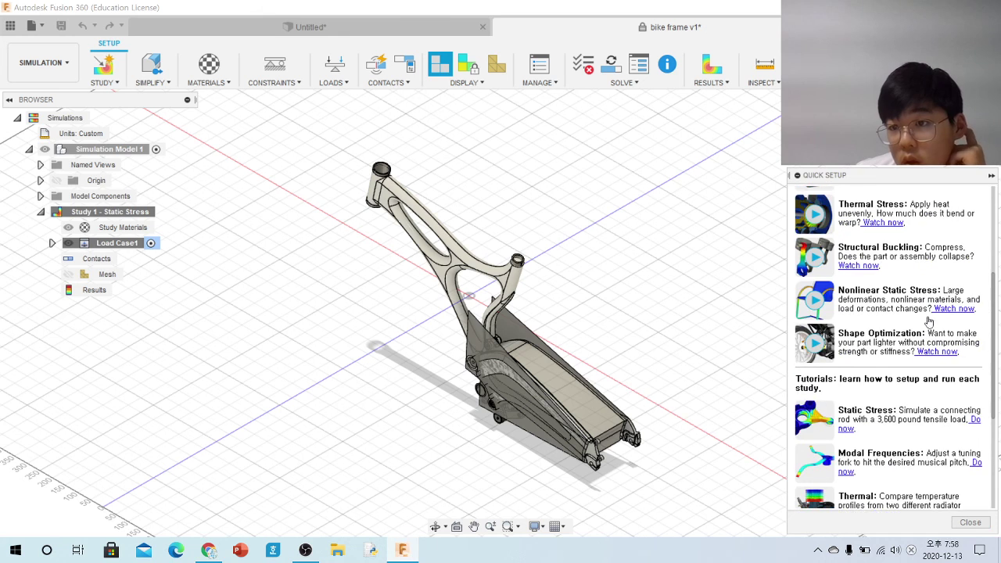
left_click(975, 423)
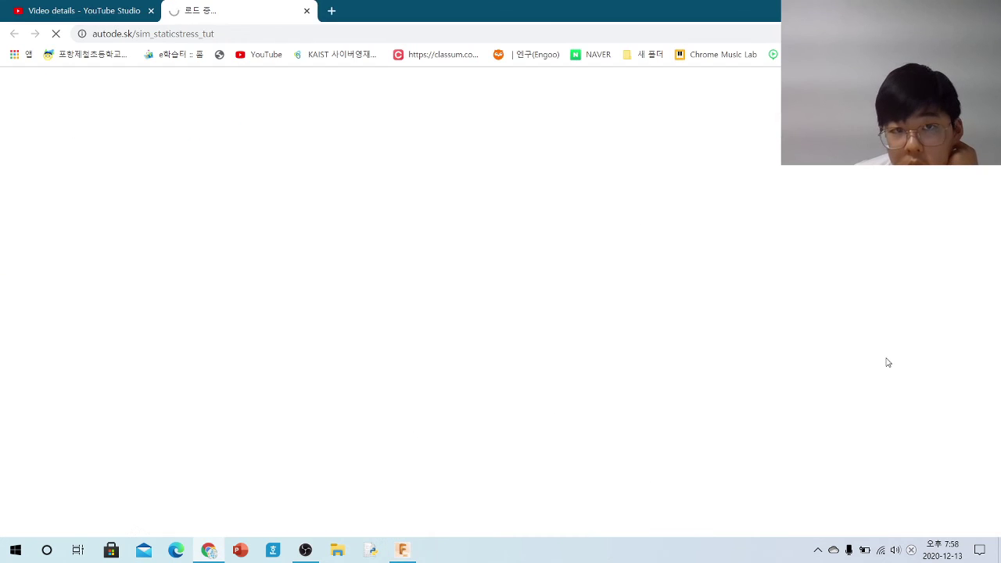
left_click(307, 11)
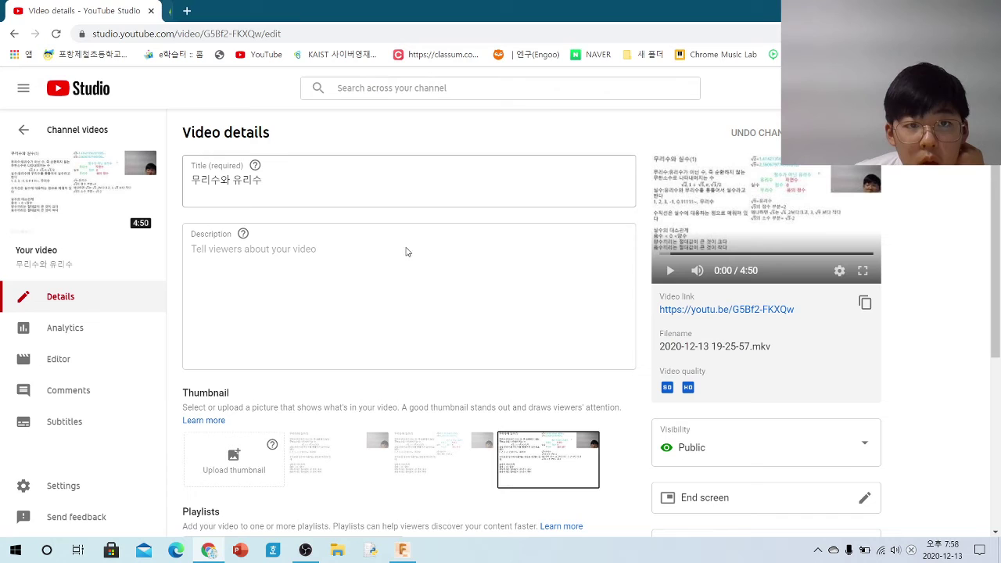
left_click(402, 549)
scroll(926, 442, "up", 1)
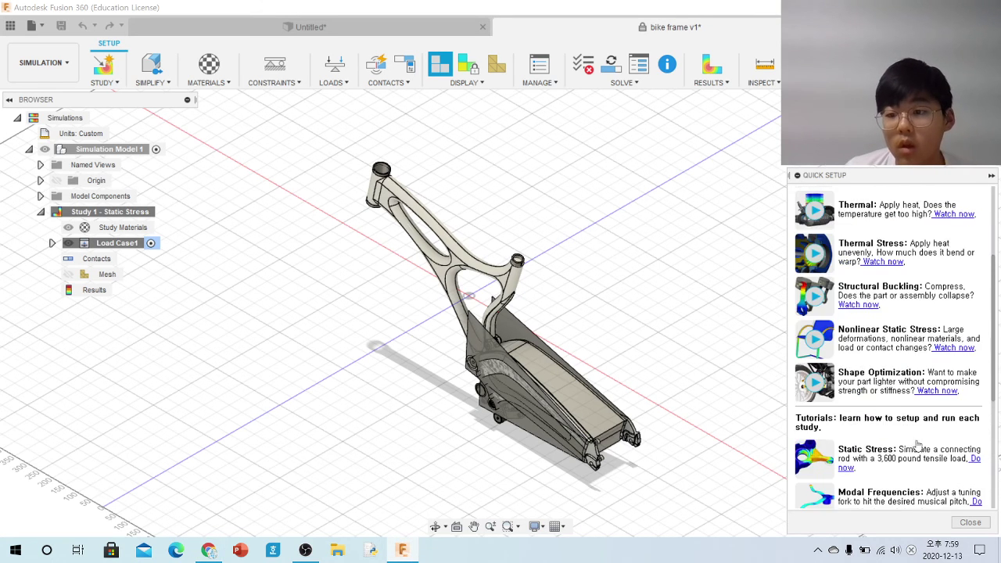
scroll(926, 443, "up", 2)
left_click(970, 522)
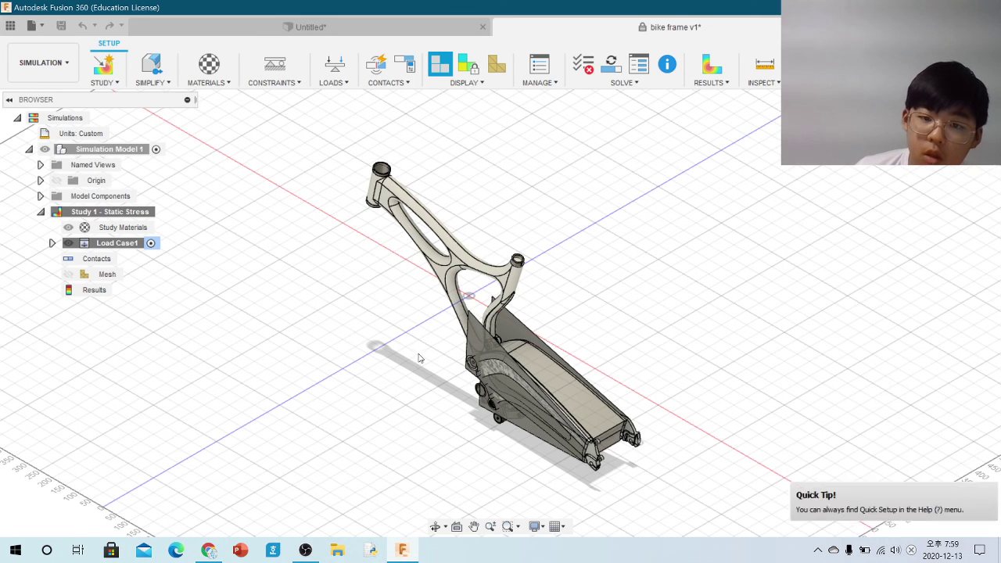
- Select a face on the frame and switch back to the Design workspace
left_click(540, 366)
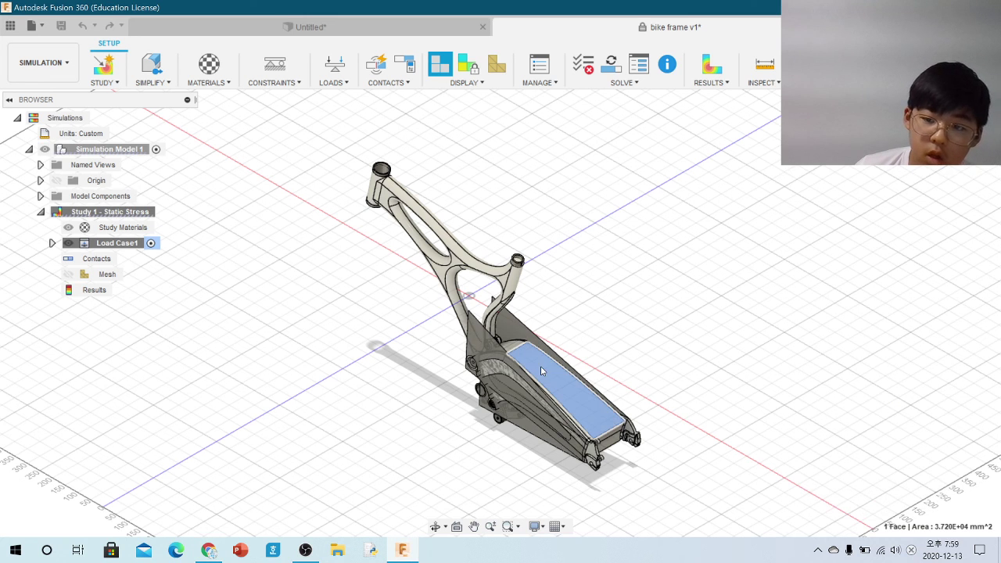
left_click(47, 66)
left_click(86, 100)
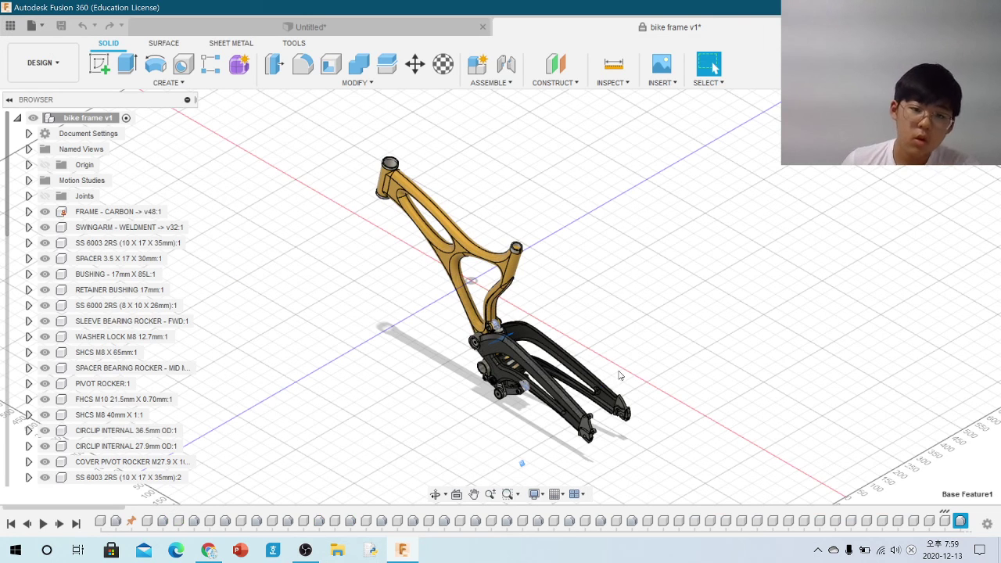
- Zoom and pan to reframe the bike frame in the view
scroll(643, 346, "up", 3)
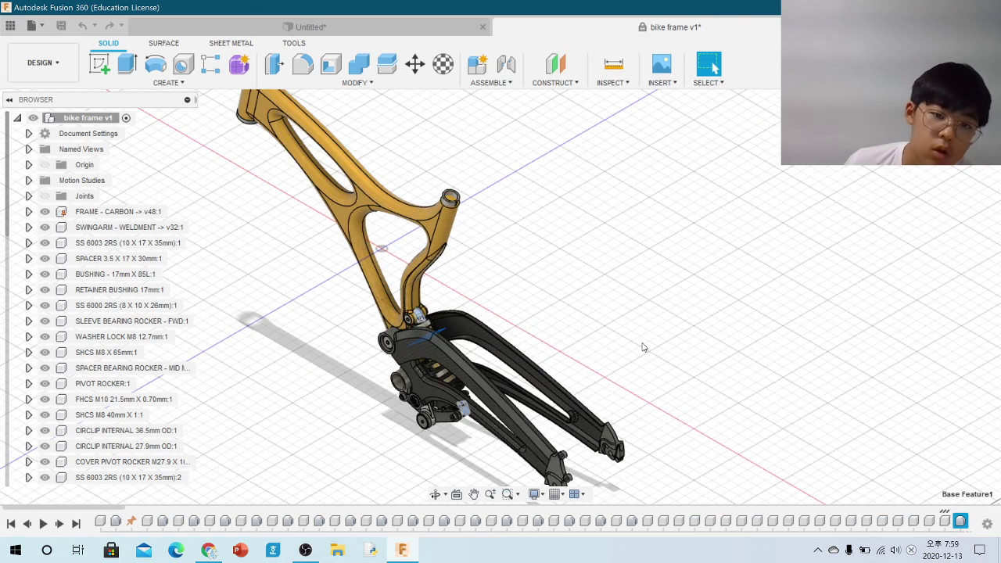
scroll(627, 338, "down", 3)
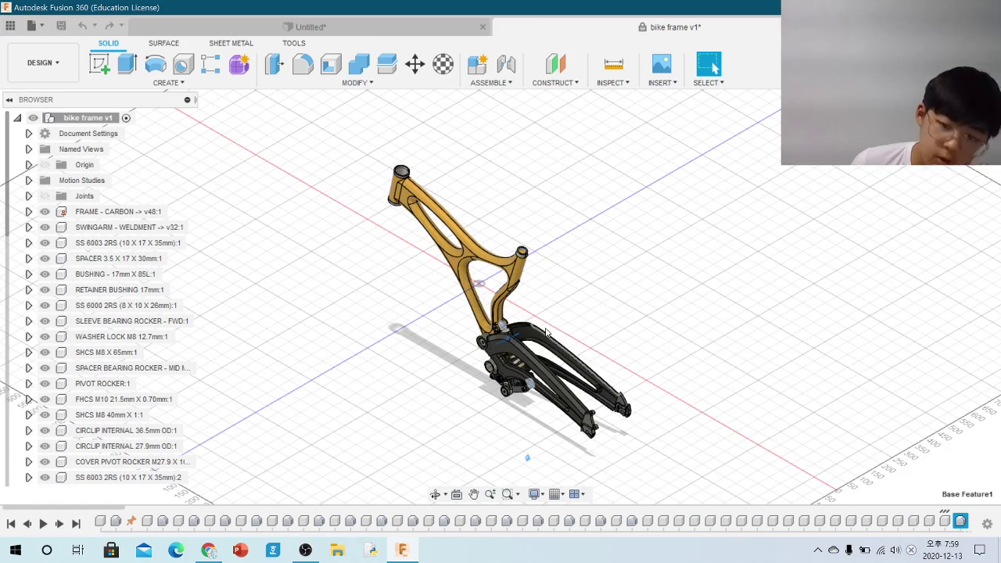
scroll(558, 323, "down", 1)
middle_click_drag(559, 323, 707, 401)
scroll(707, 401, "up", 3)
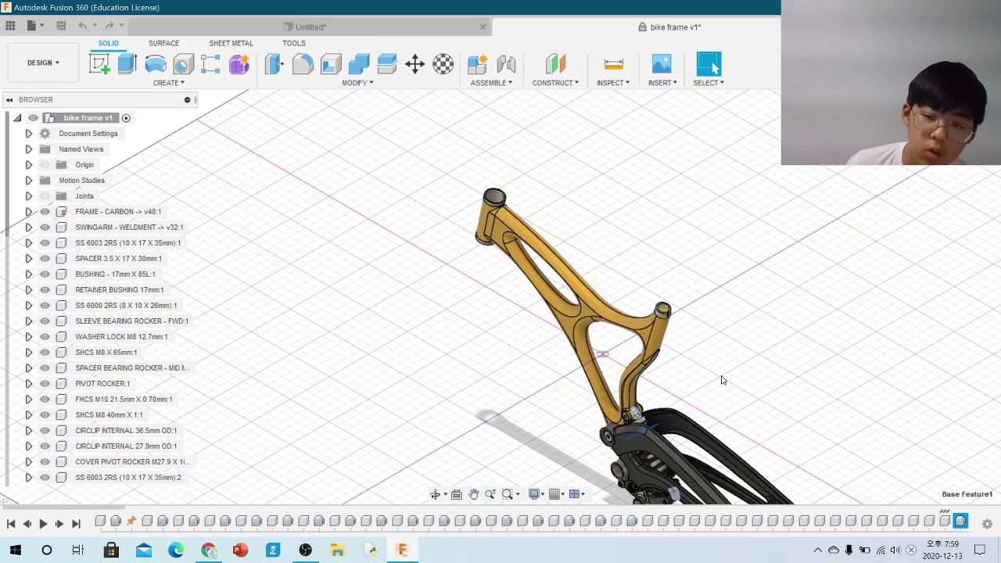
scroll(740, 347, "down", 2)
scroll(706, 271, "down", 1)
scroll(710, 274, "up", 2)
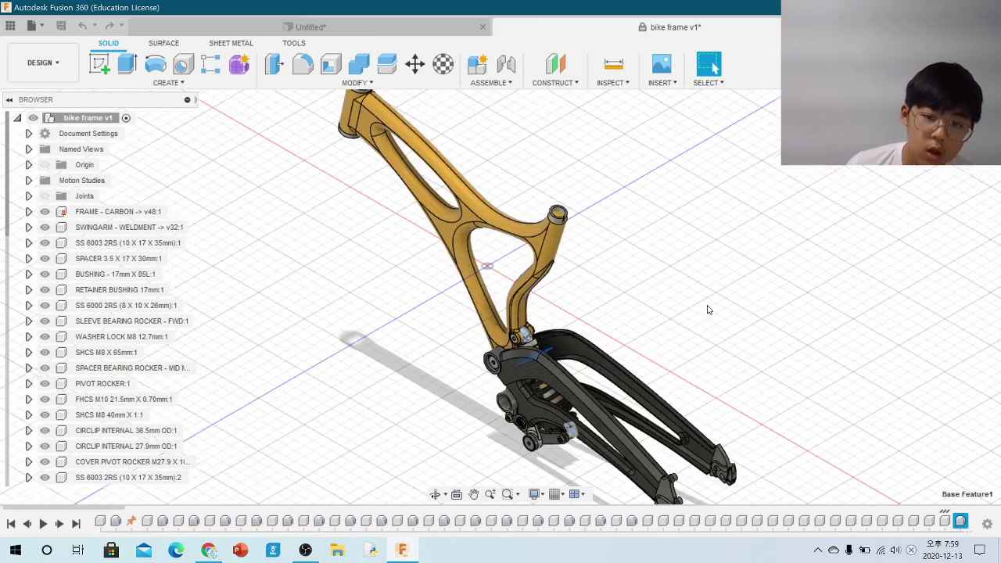